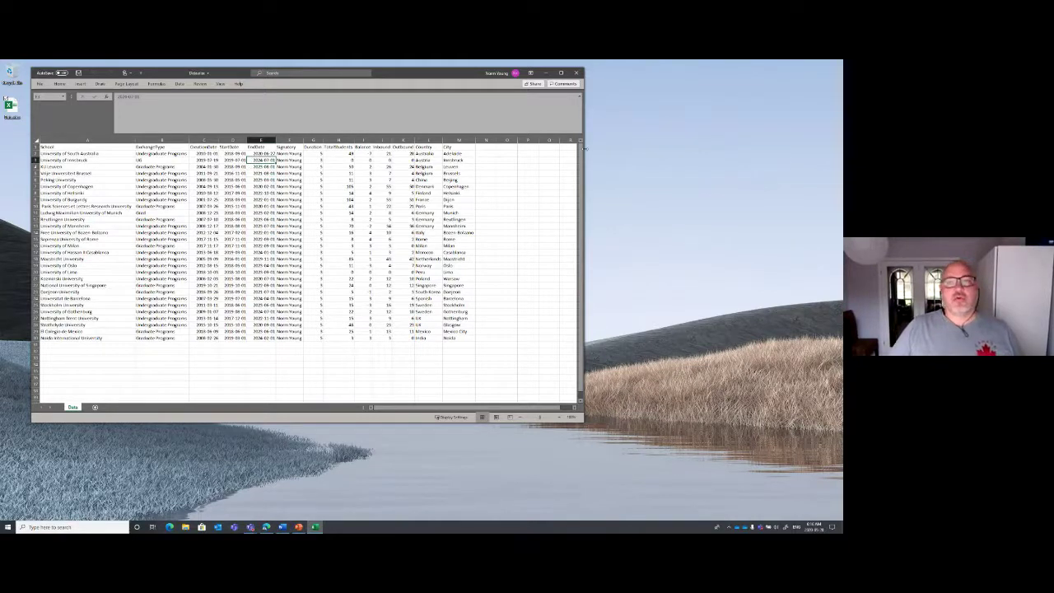
Collapse the expanded formula bar and keep the ribbon permanently displayed with the Home commands showing
click(579, 97)
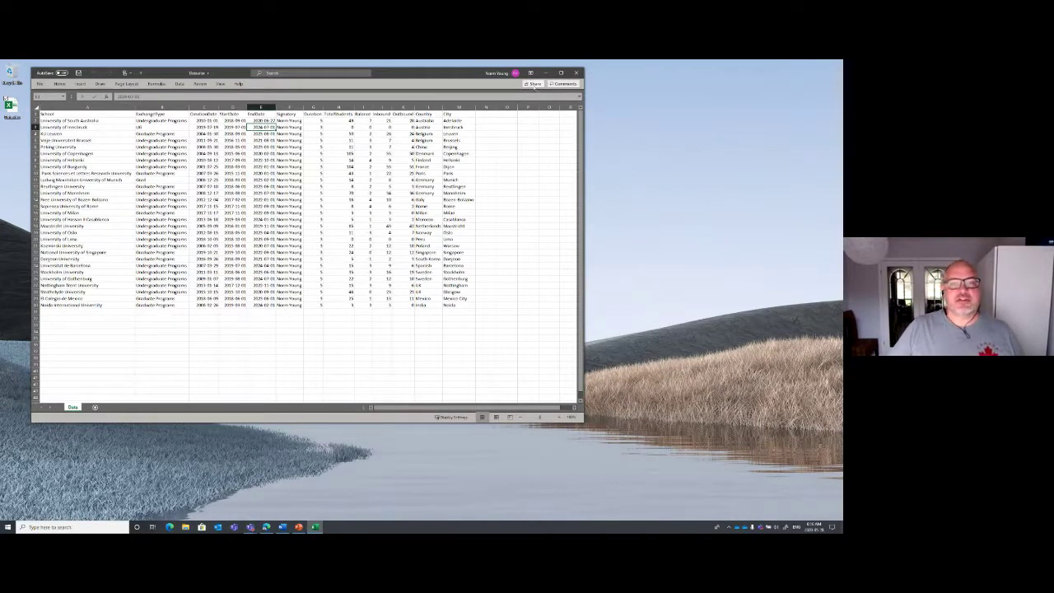
click(238, 83)
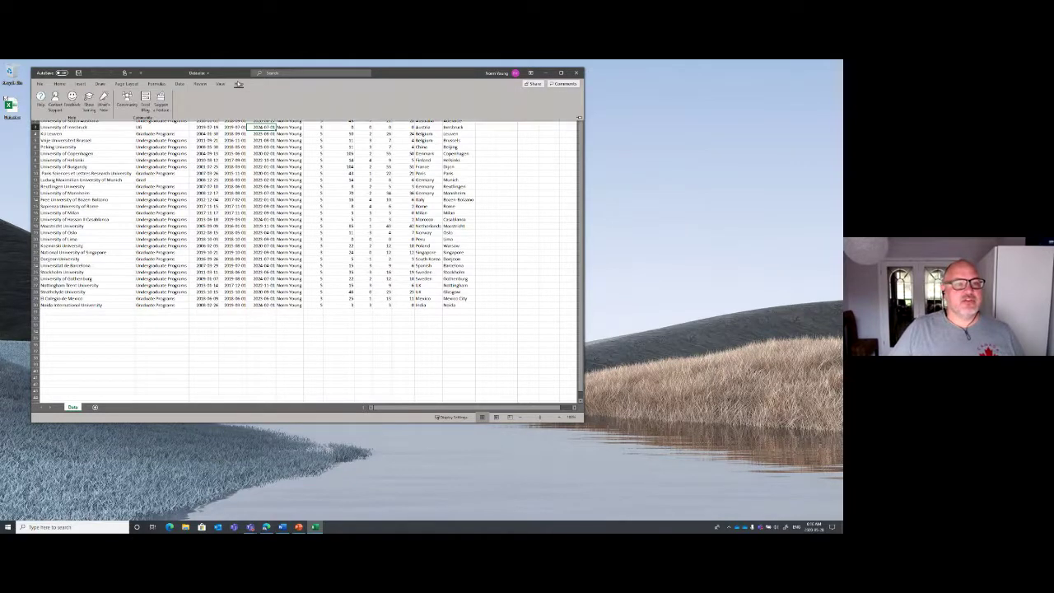
click(577, 120)
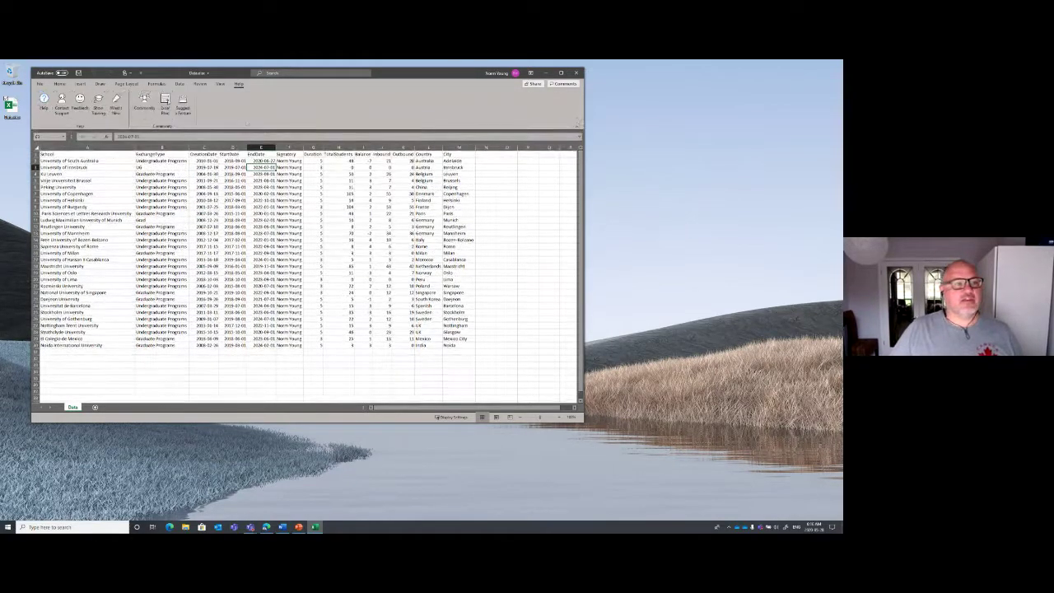
click(59, 83)
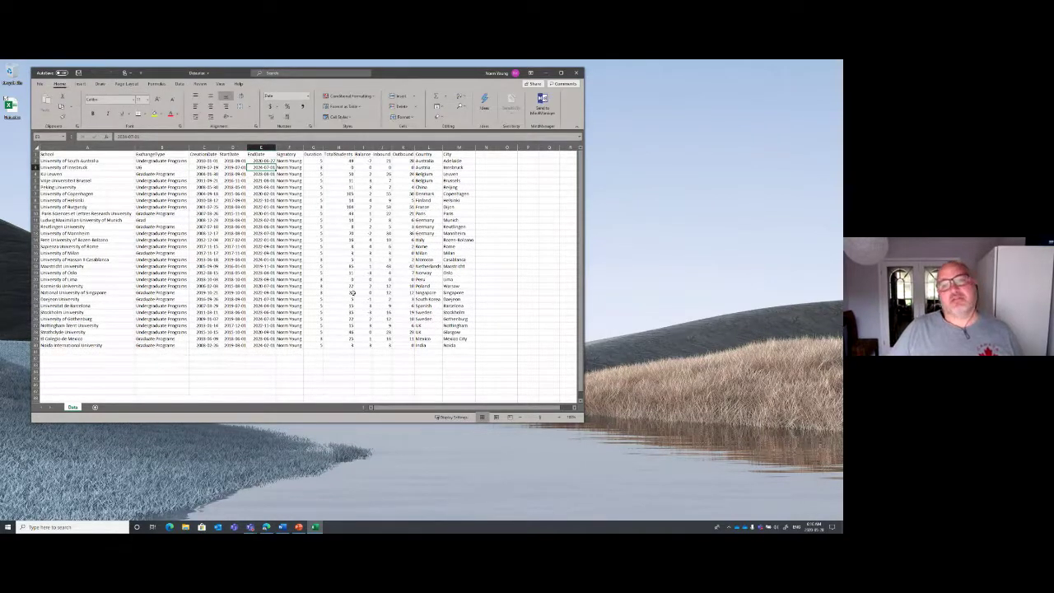
Maximize the workbook window and format the whole school data range as a table with headers, using a light style
click(75, 155)
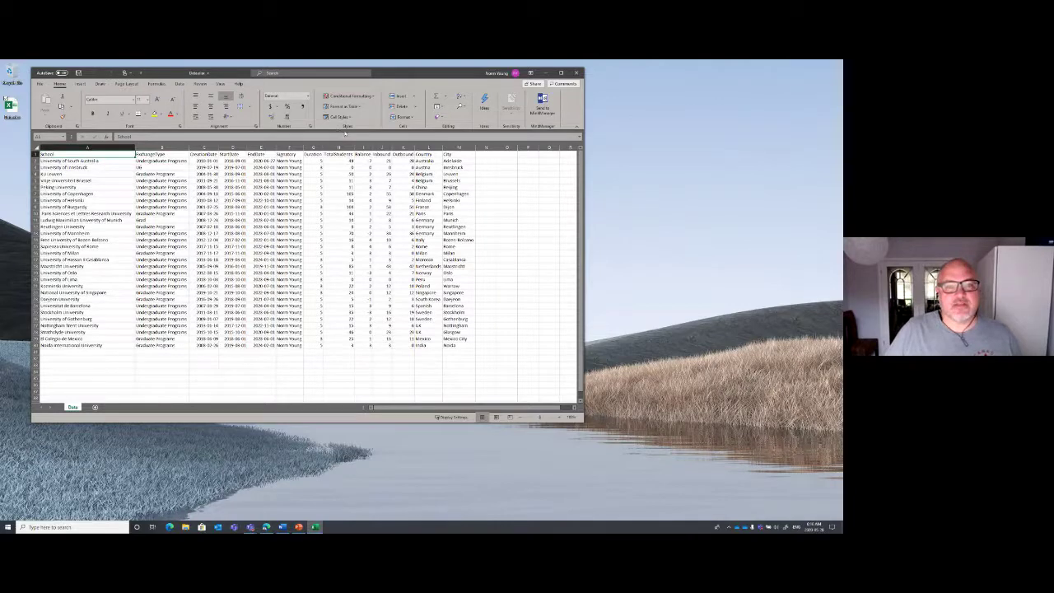
click(563, 73)
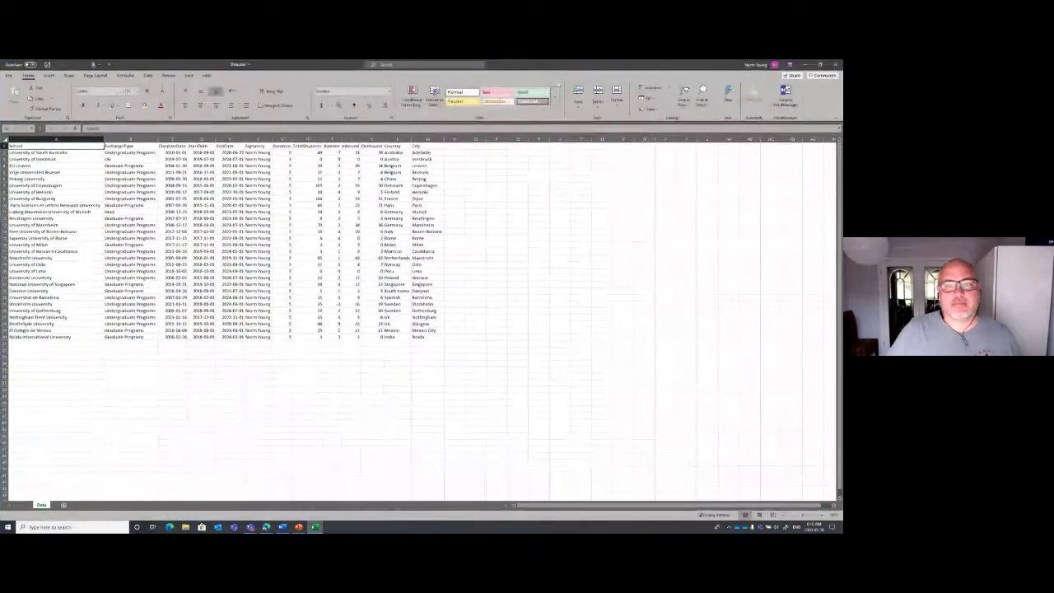
click(434, 95)
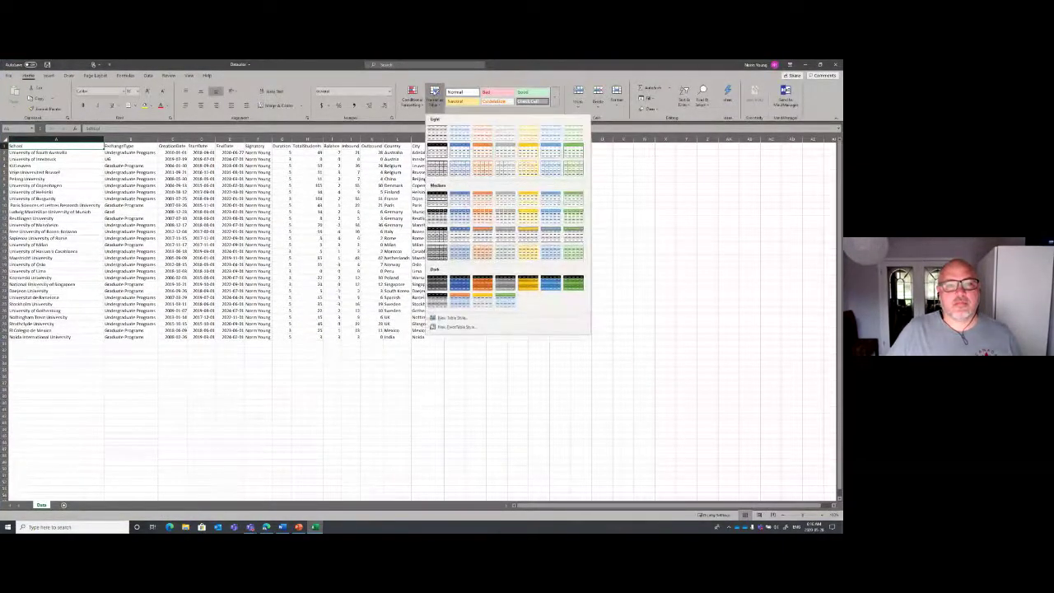
click(460, 151)
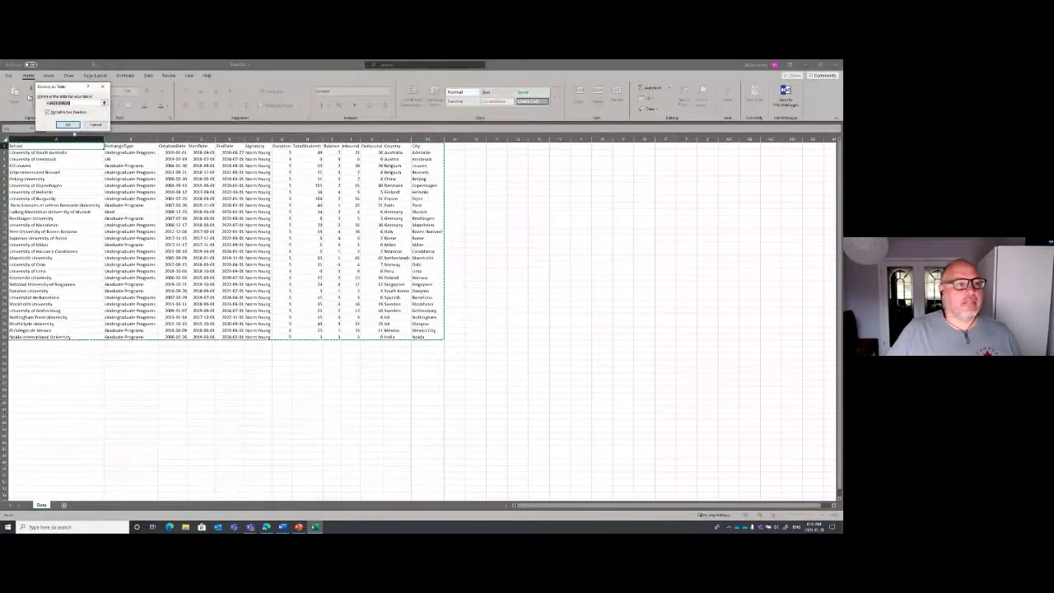
click(72, 125)
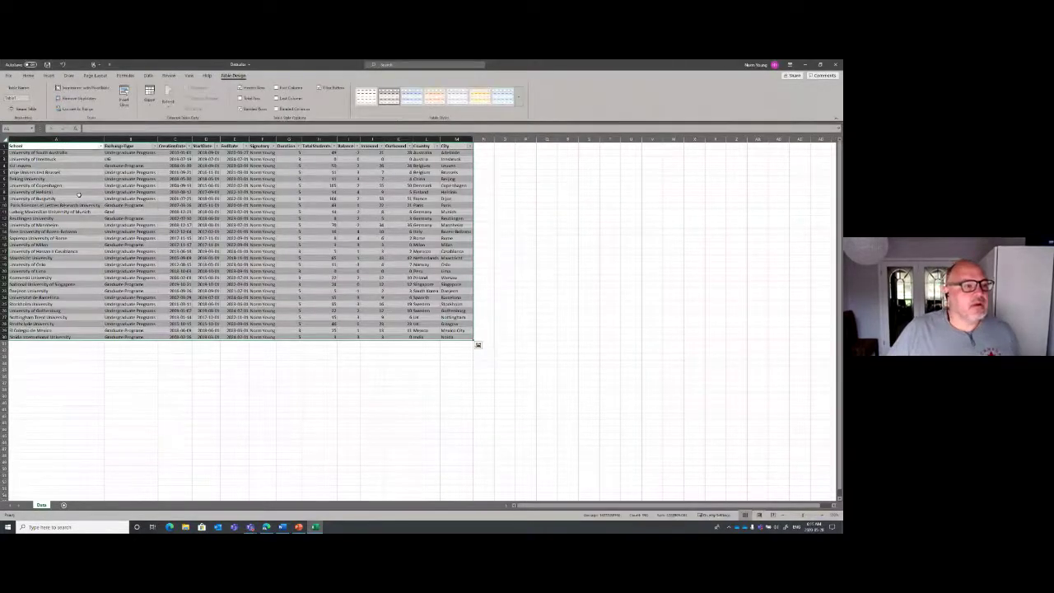
click(79, 194)
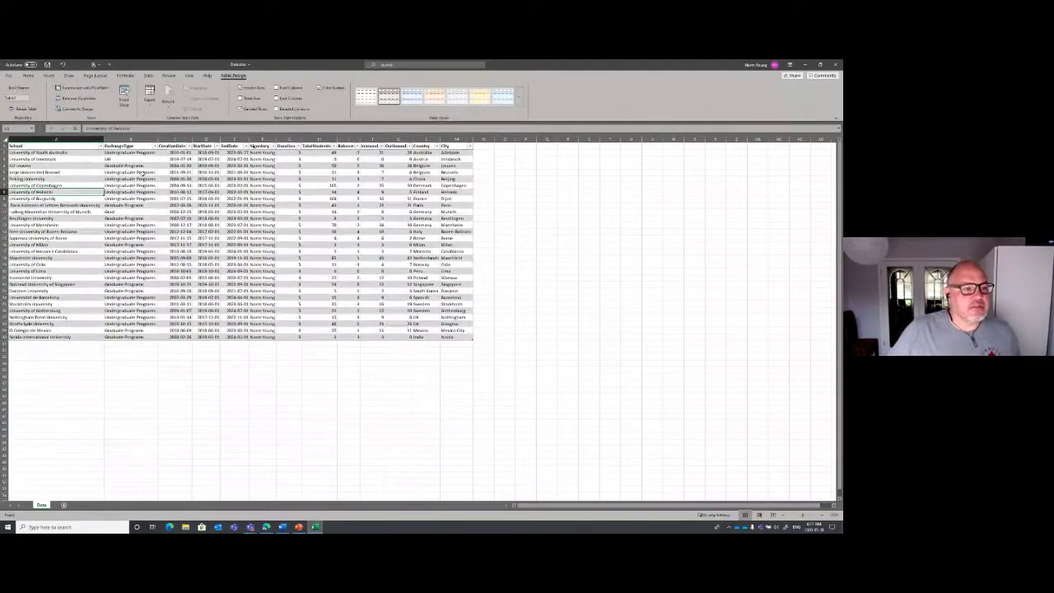
Filter the ExchangeType column to show only the Grad and Graduate Programs entries
click(155, 145)
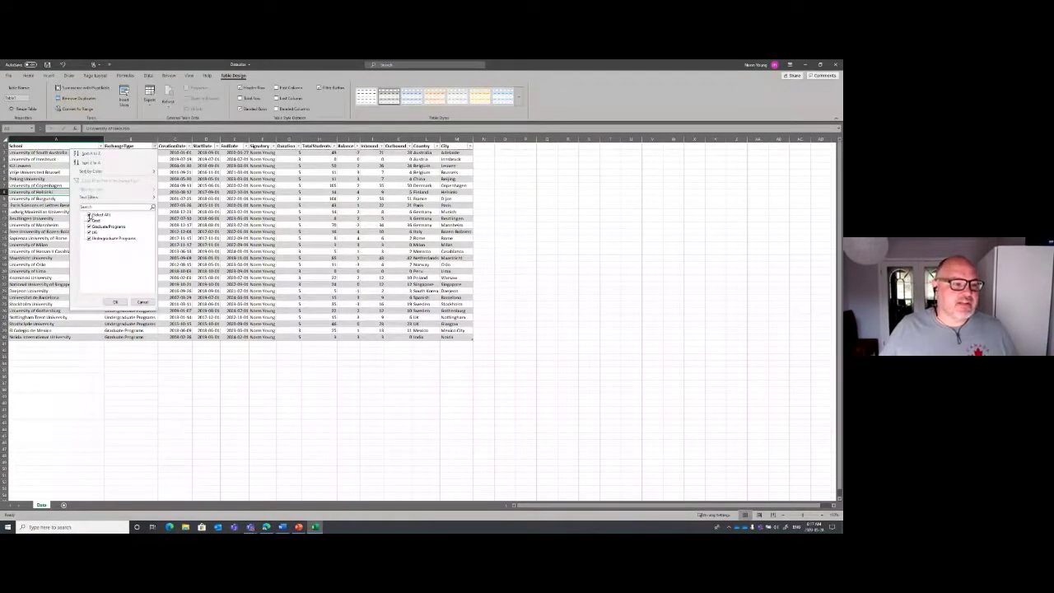
click(88, 216)
click(89, 220)
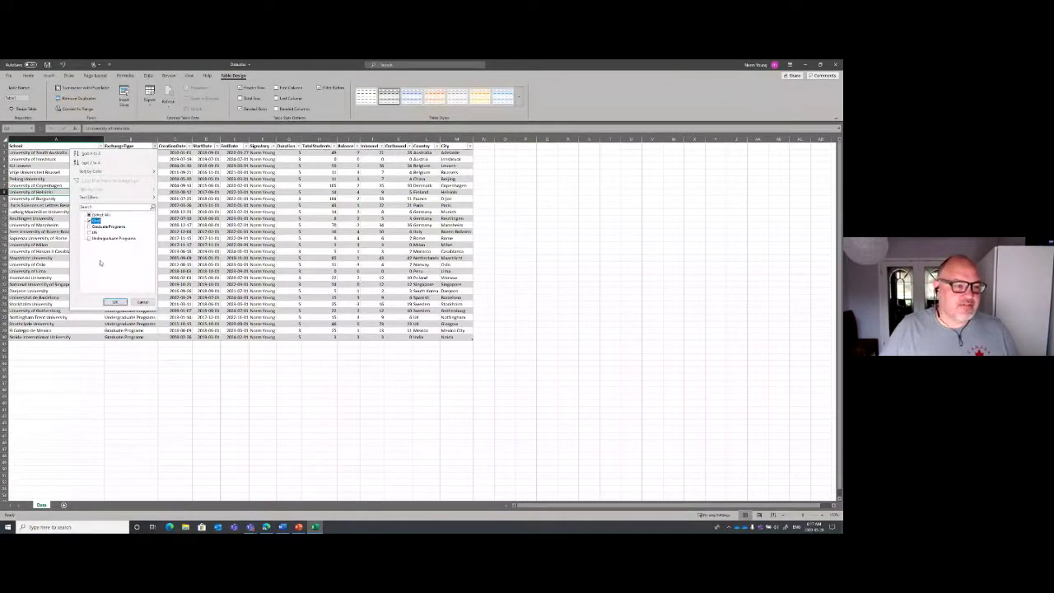
click(88, 226)
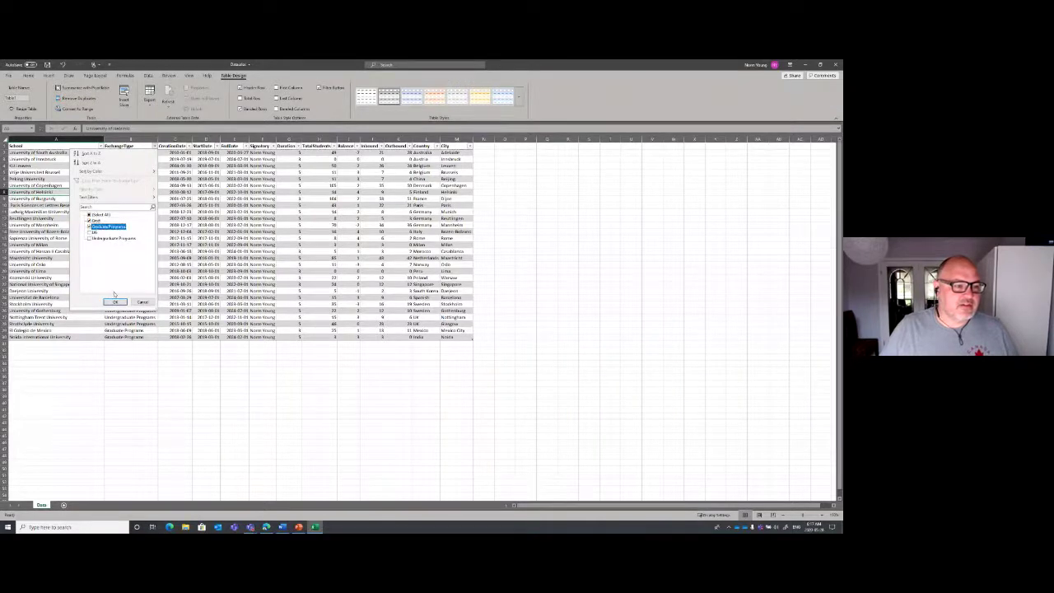
click(115, 302)
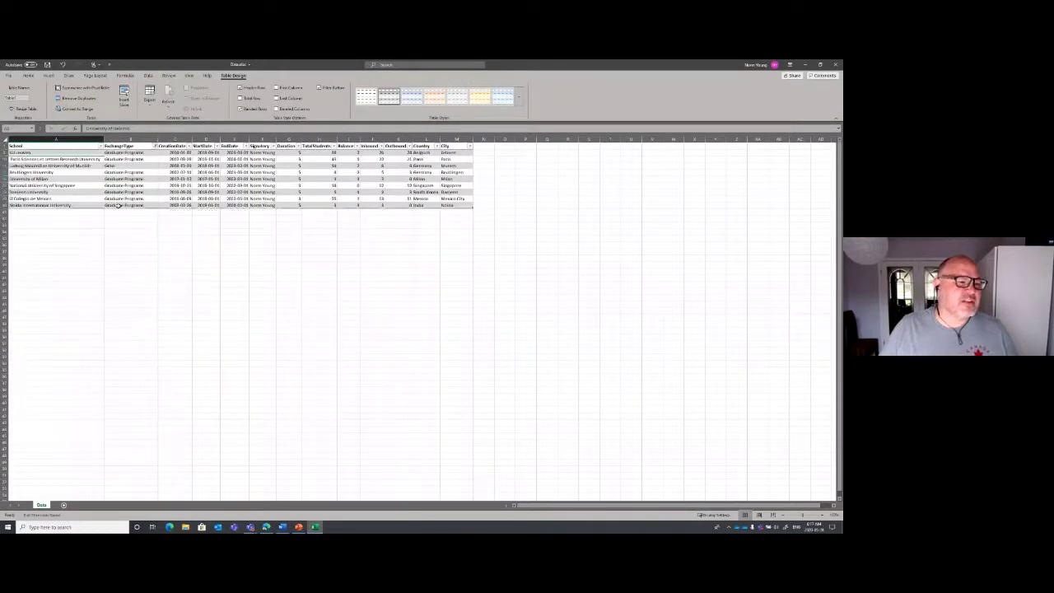
Fill Graduate Programs down over the Grad entry for Ludwig Maximilian University of Munich, and clear the ExchangeType filter
click(145, 166)
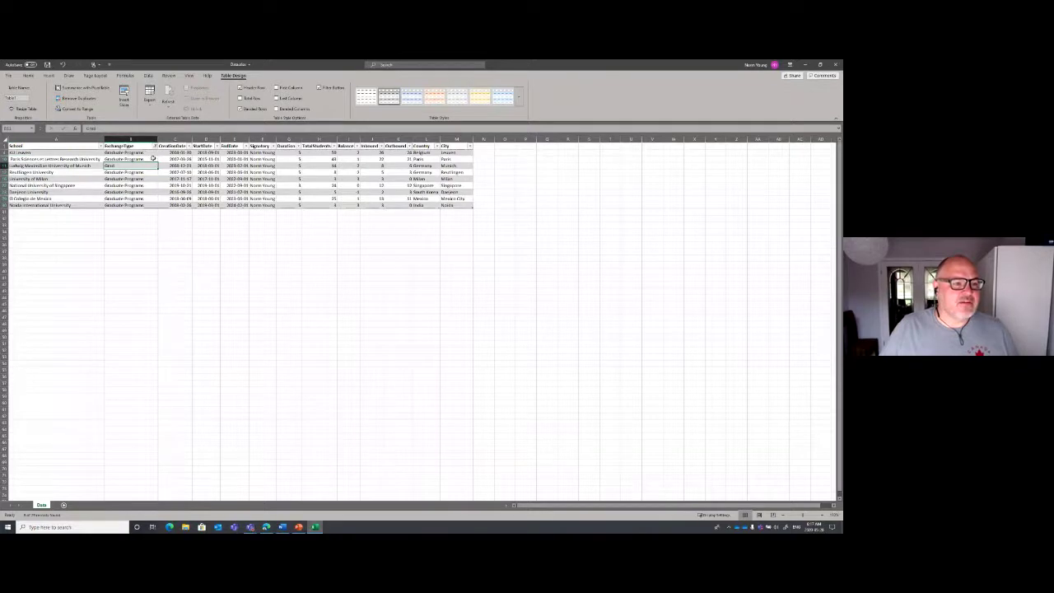
drag(152, 158, 155, 167)
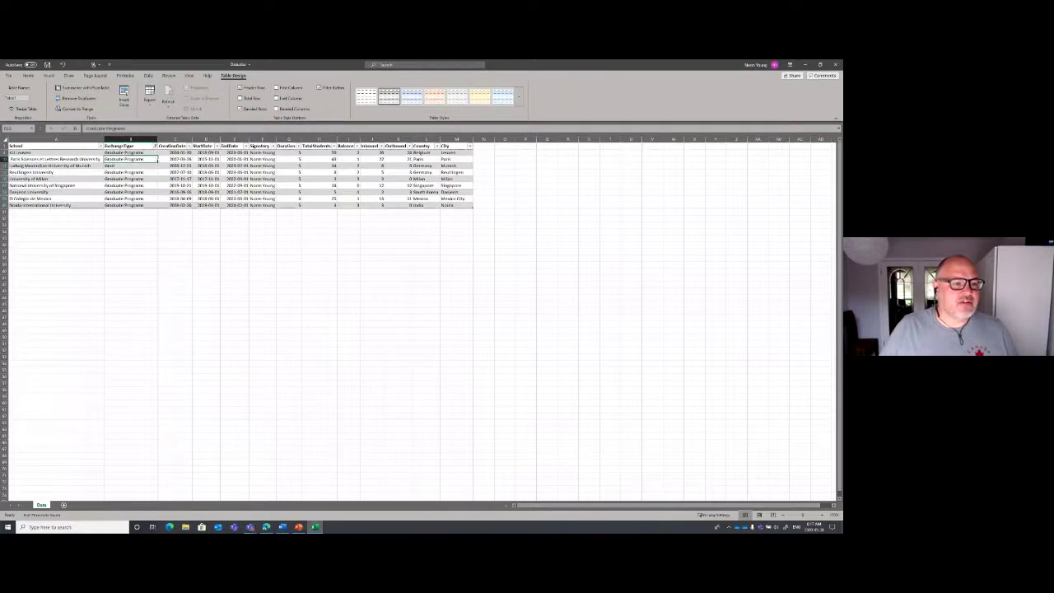
click(155, 146)
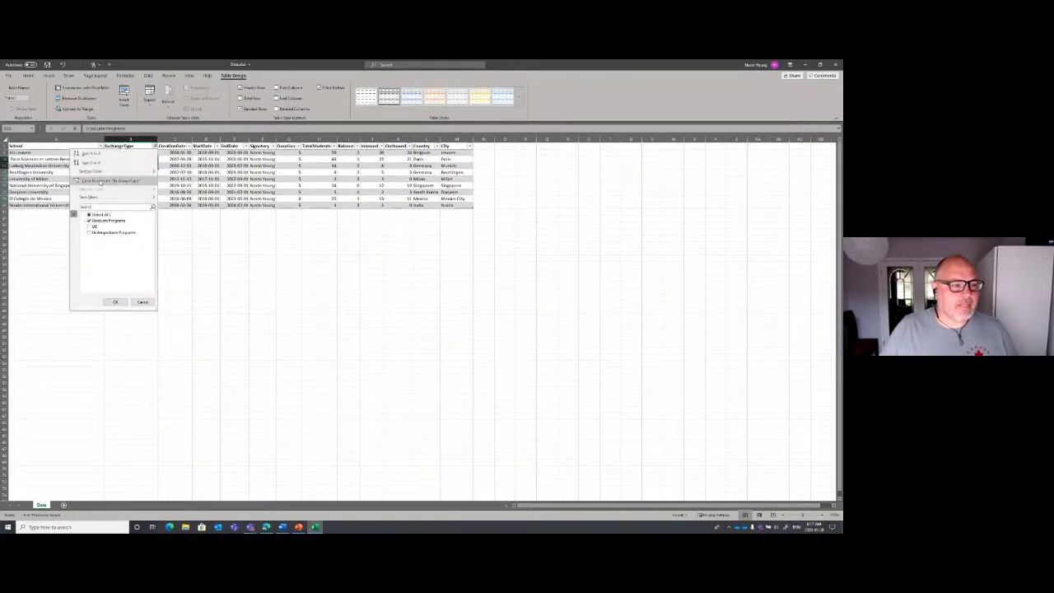
click(116, 182)
Filter the ExchangeType column to exclude the Graduate Programs entries
click(154, 146)
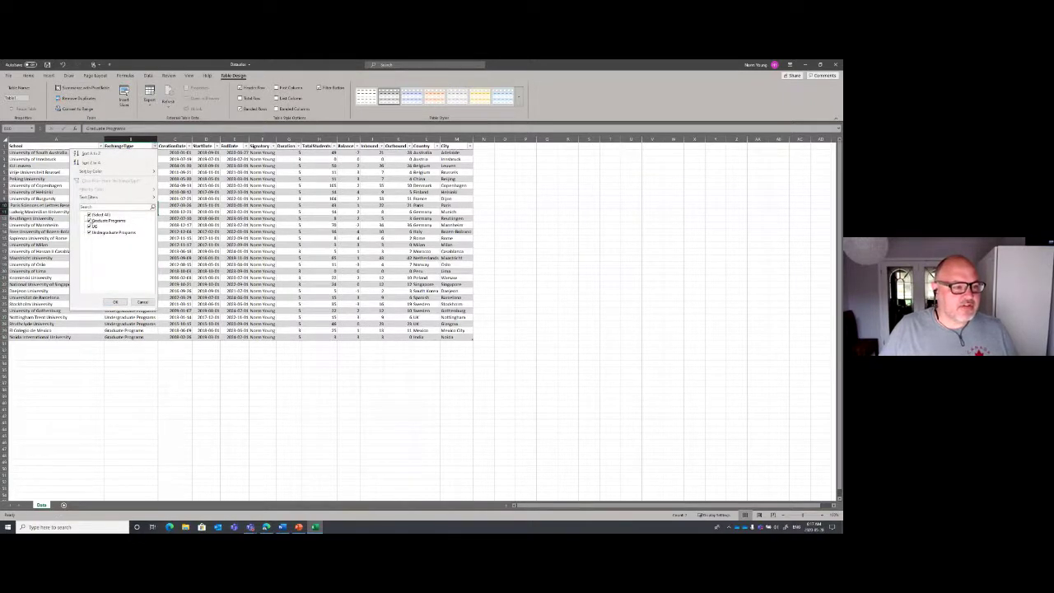
click(90, 221)
click(116, 302)
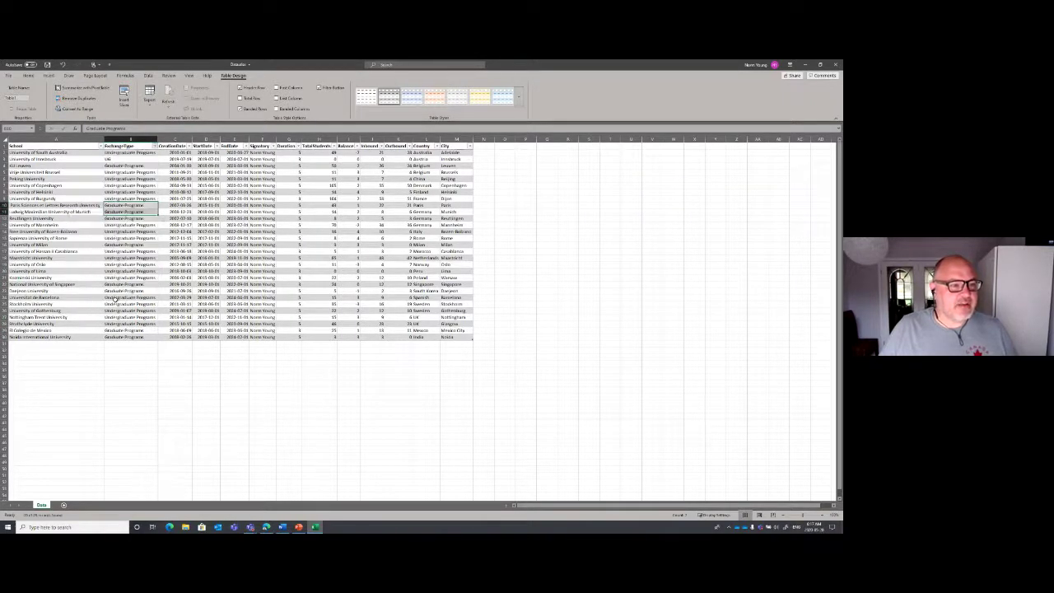
Fill Undergraduate Programs down over the abbreviated exchange type for University of Innsbruck, and clear the ExchangeType filter
click(130, 153)
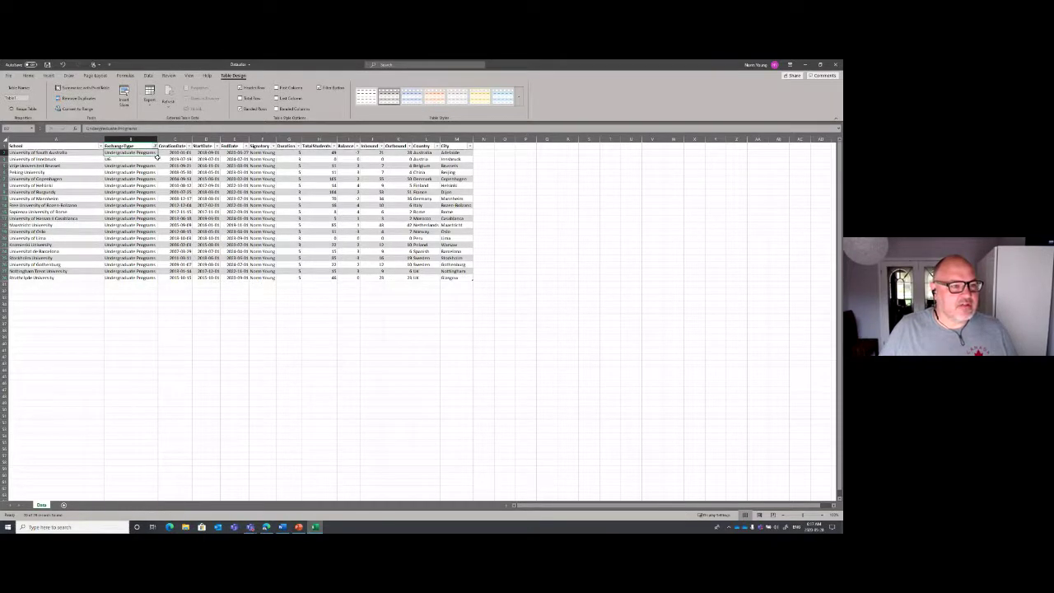
drag(157, 154, 157, 163)
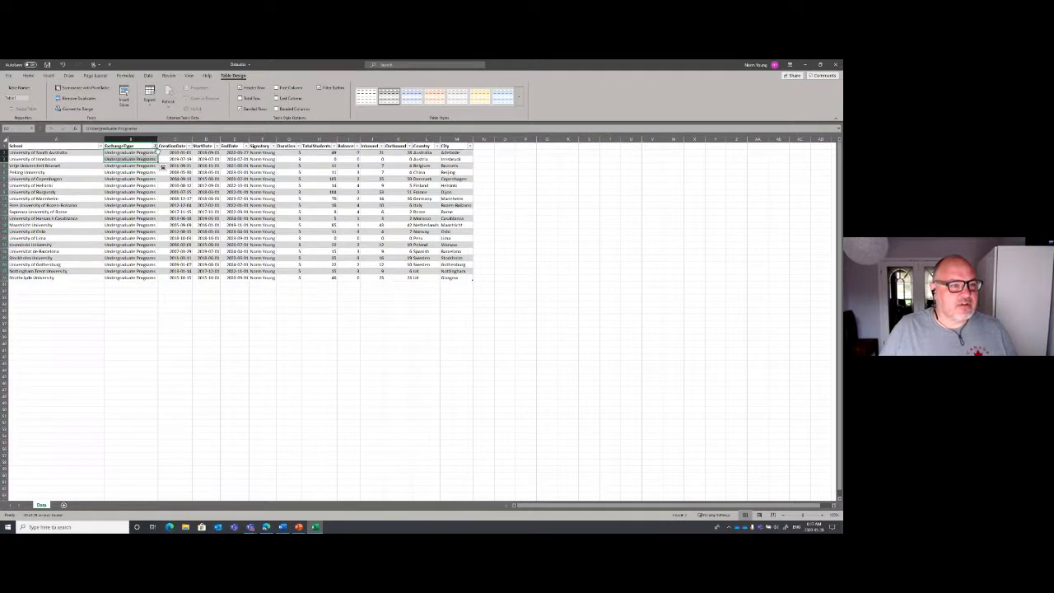
click(154, 146)
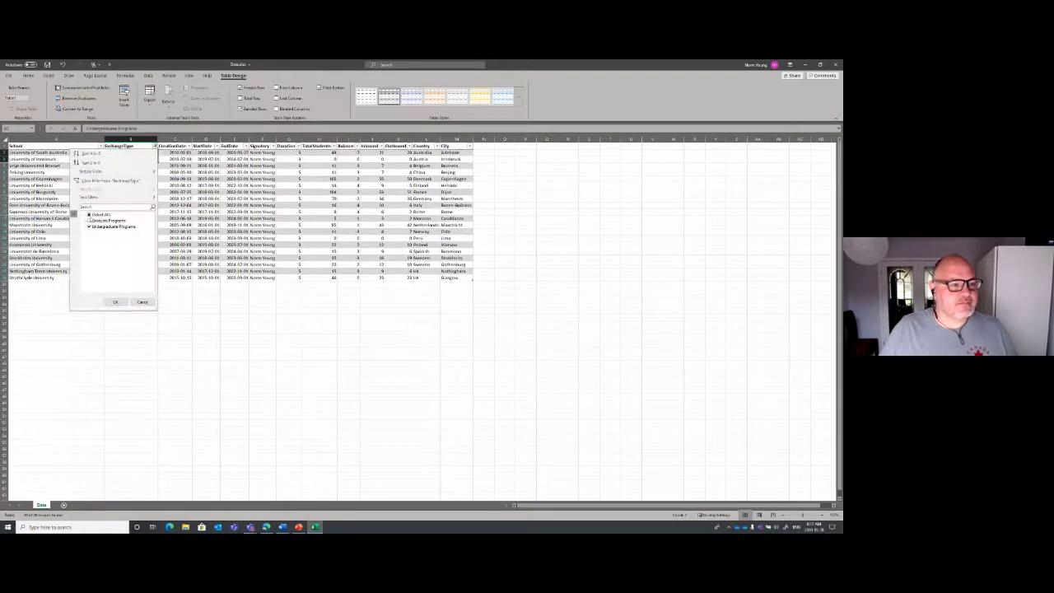
click(90, 226)
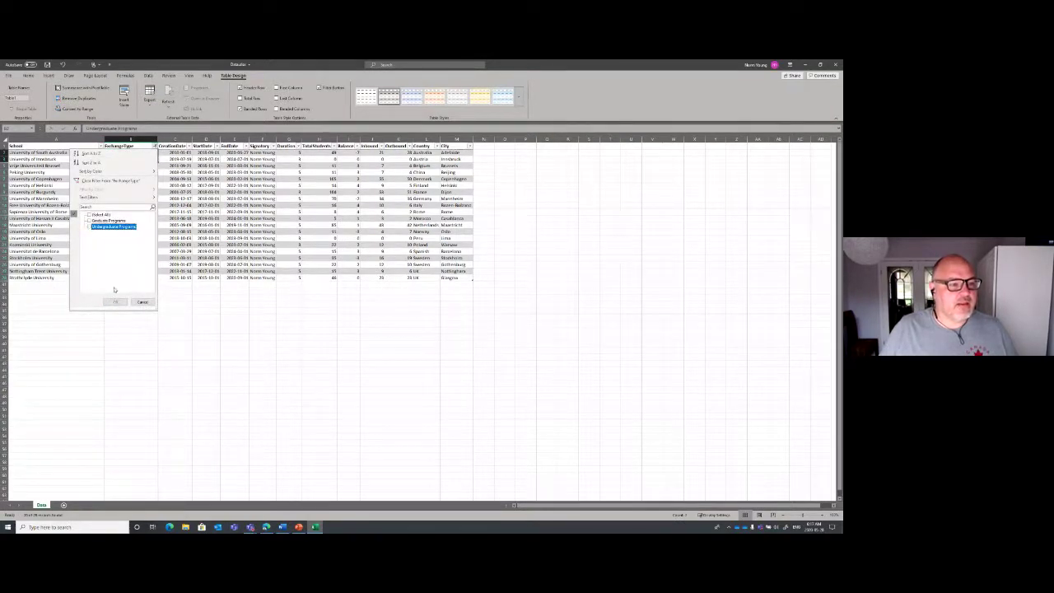
click(87, 179)
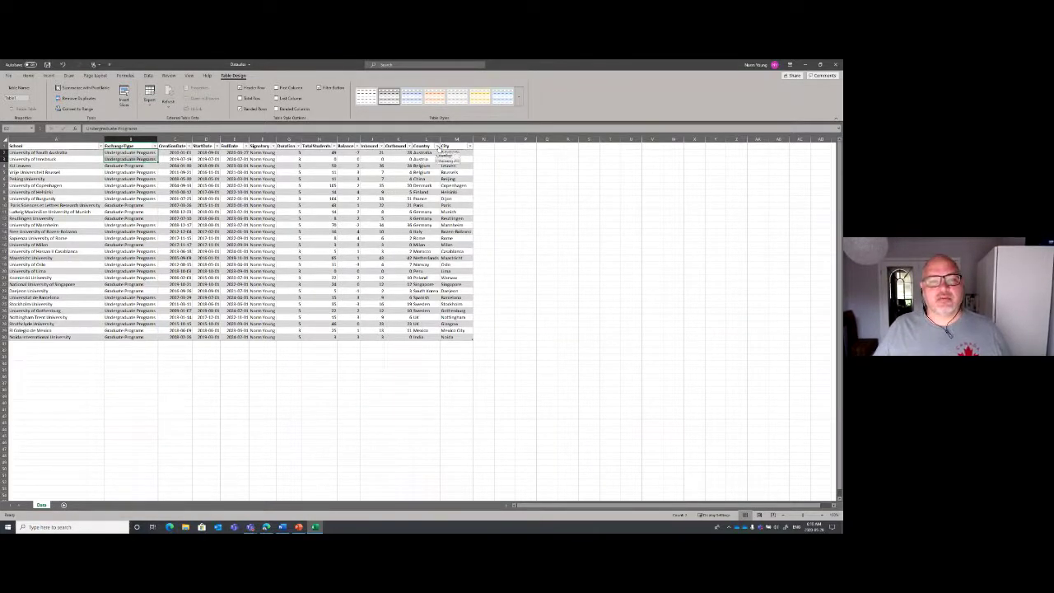
Review the Country values for incorrect entries and filter the column to show only Spanish and Milan
click(437, 145)
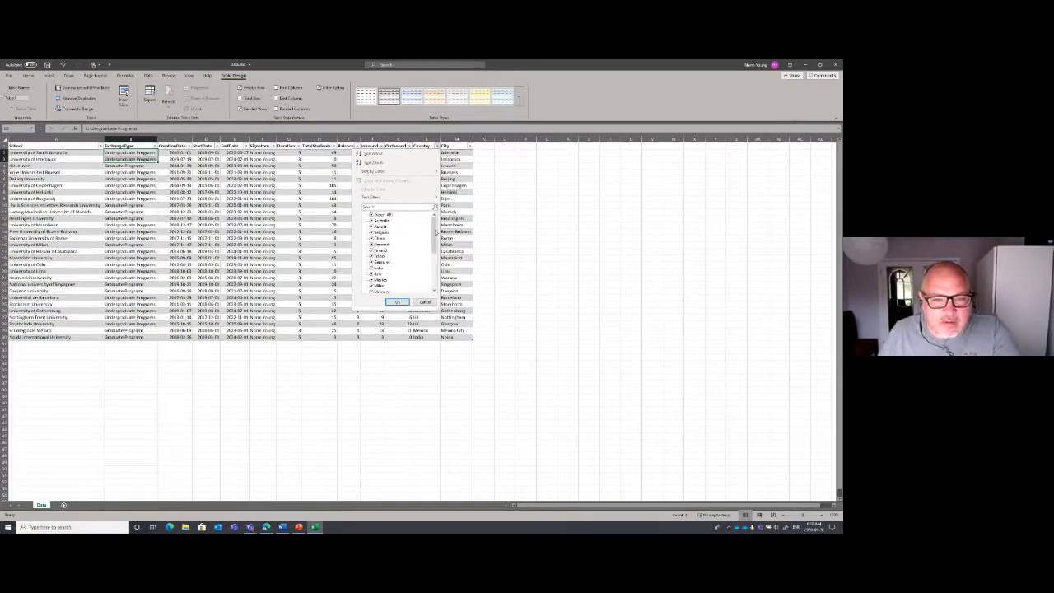
drag(436, 233, 437, 251)
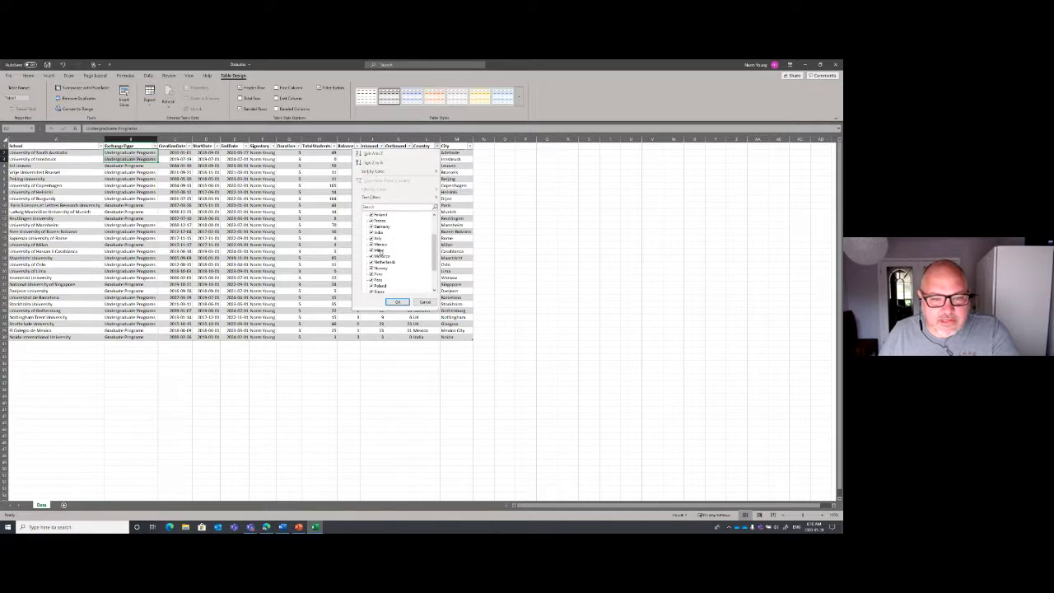
scroll(378, 249, down, 2)
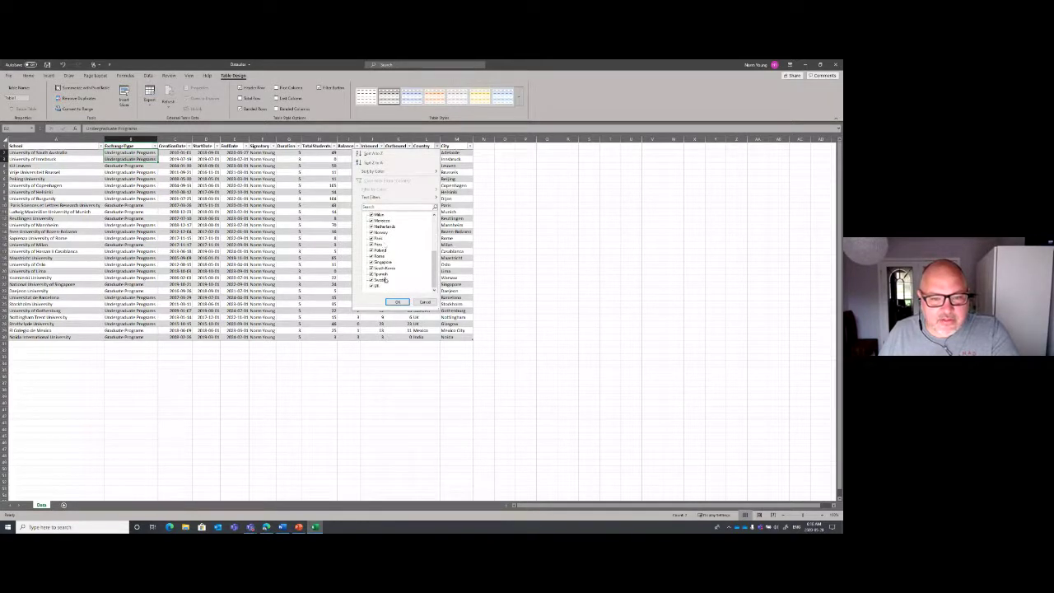
scroll(387, 234, up, 5)
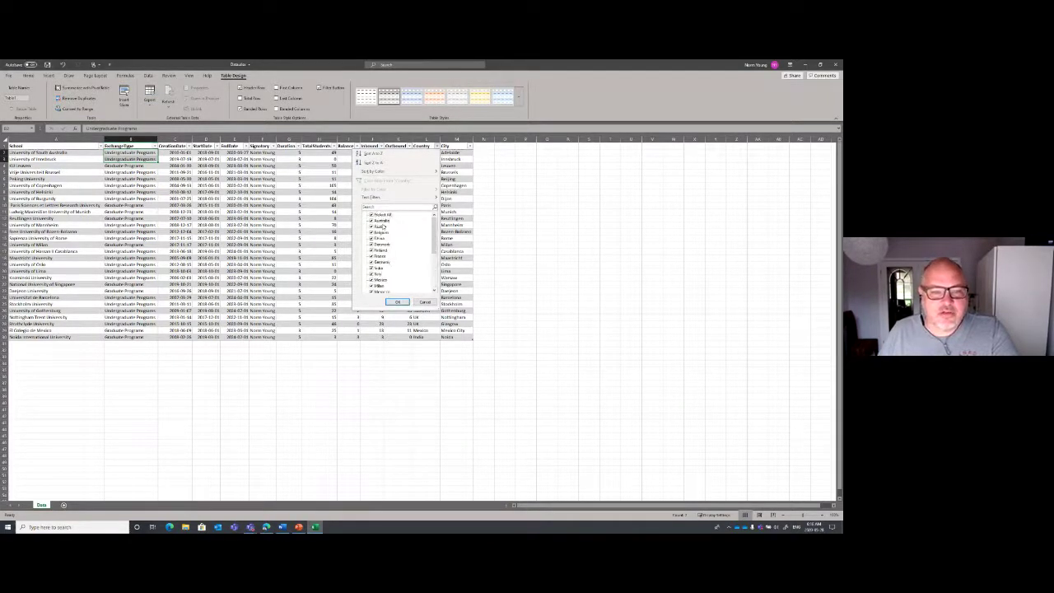
click(372, 215)
scroll(381, 243, down, 3)
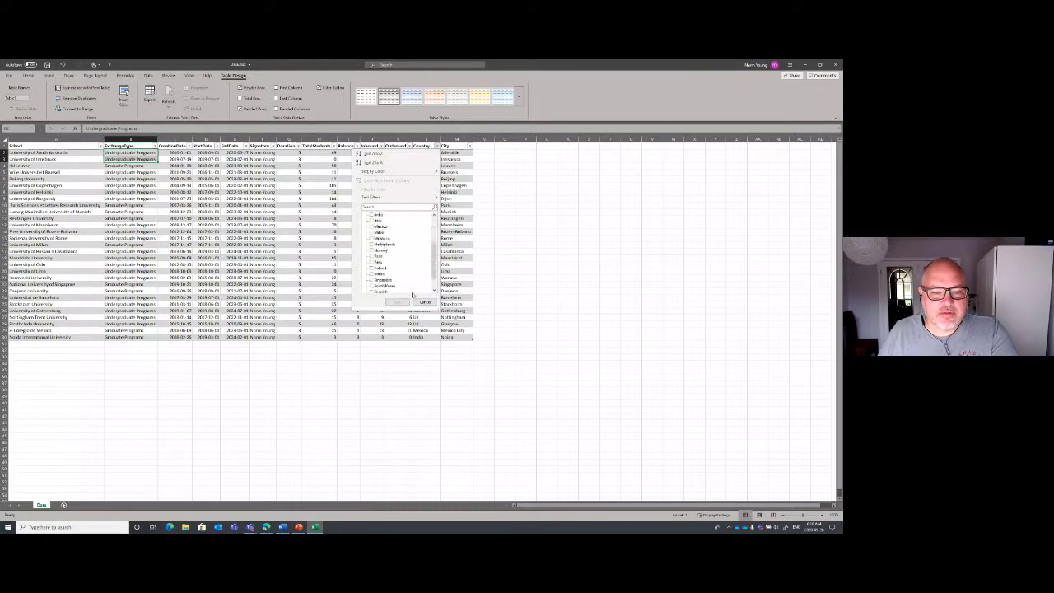
scroll(379, 247, down, 1)
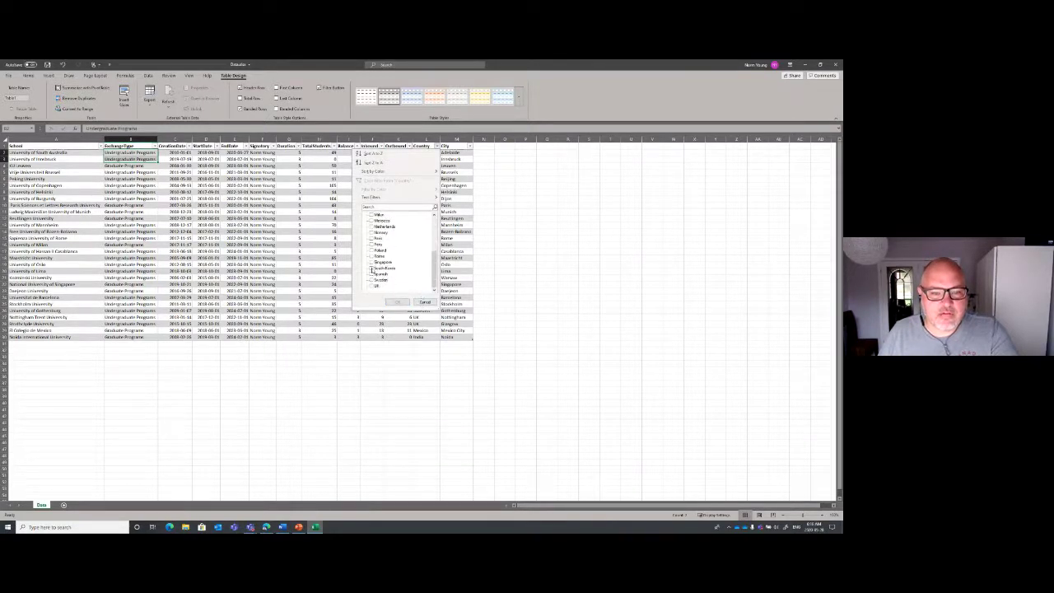
click(371, 274)
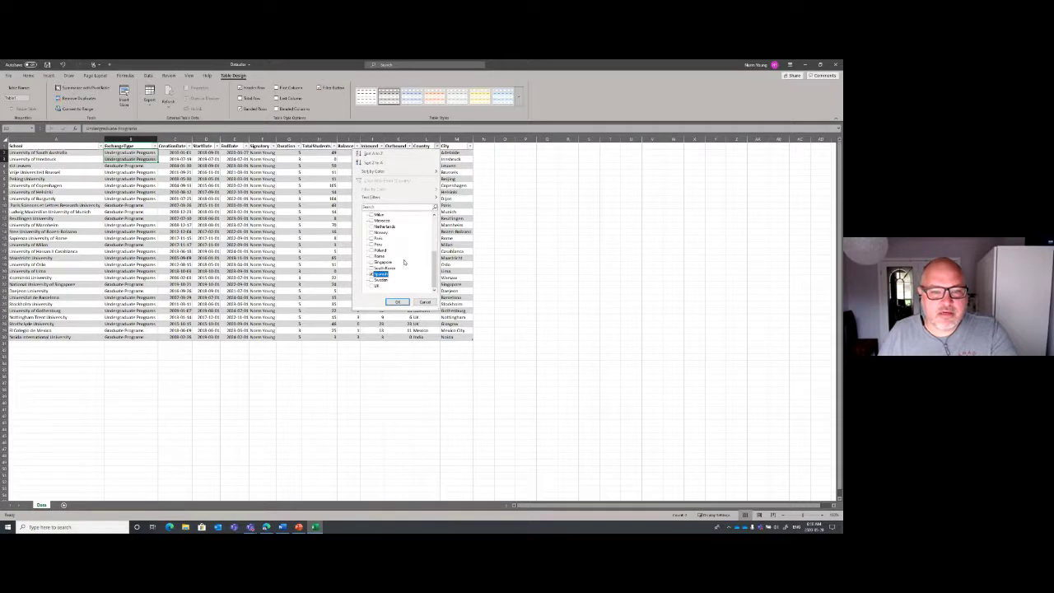
scroll(403, 262, up, 1)
click(371, 232)
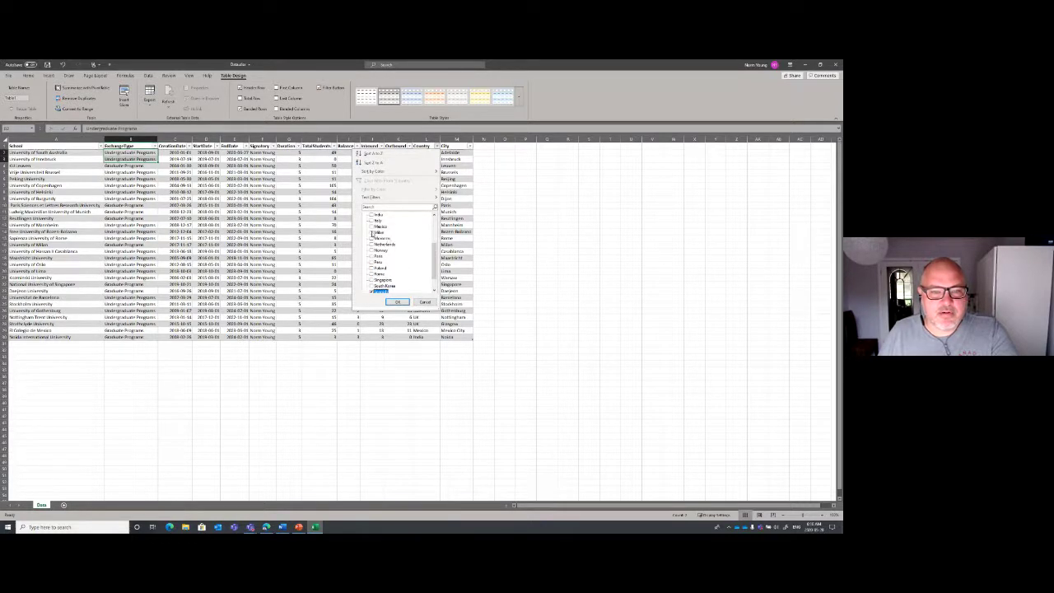
click(397, 301)
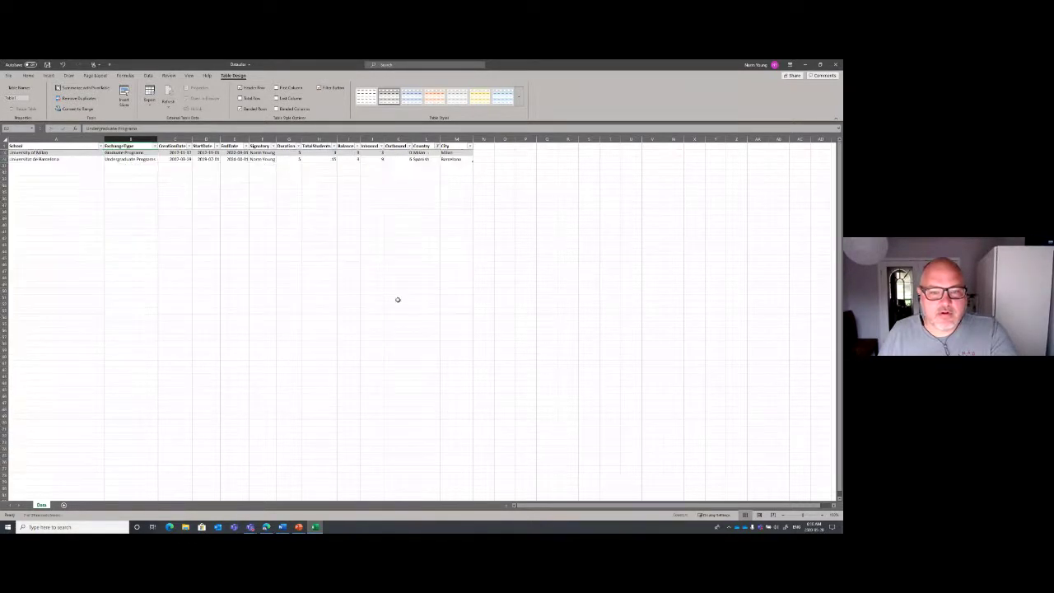
Change the country of Universitat de Barcelona to Spain
click(424, 158)
text(Spai)
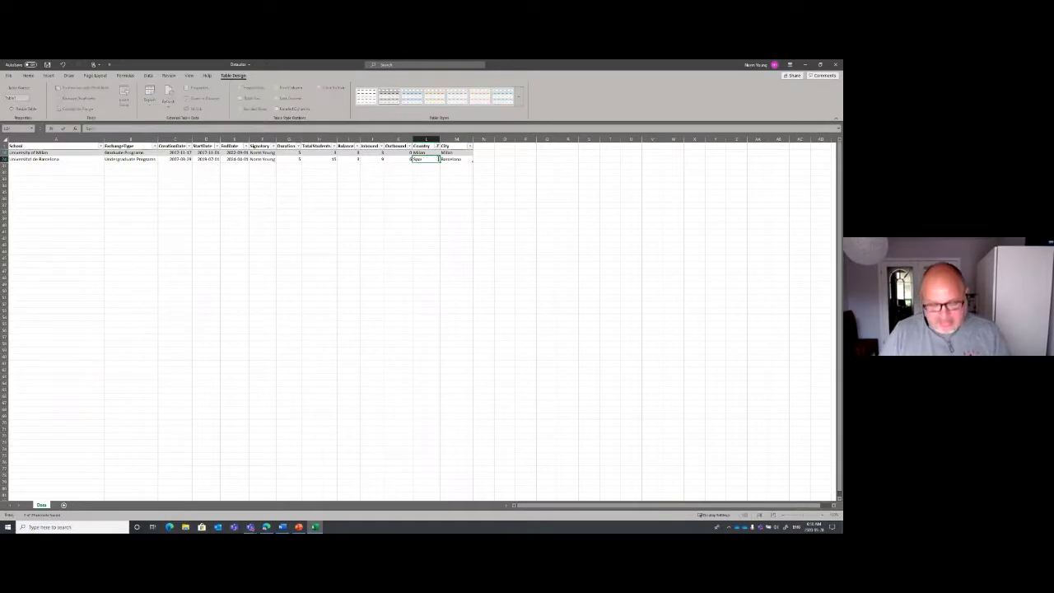
text(n)
key(Up)
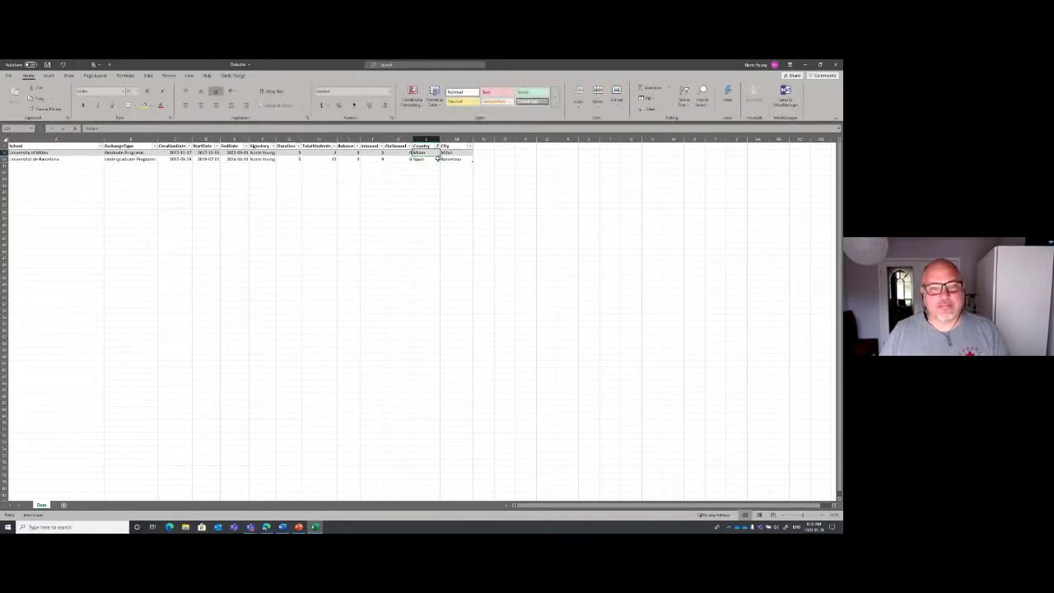
Change the country of University of Milan to Italy and clear the Country column's filter
text(Italy)
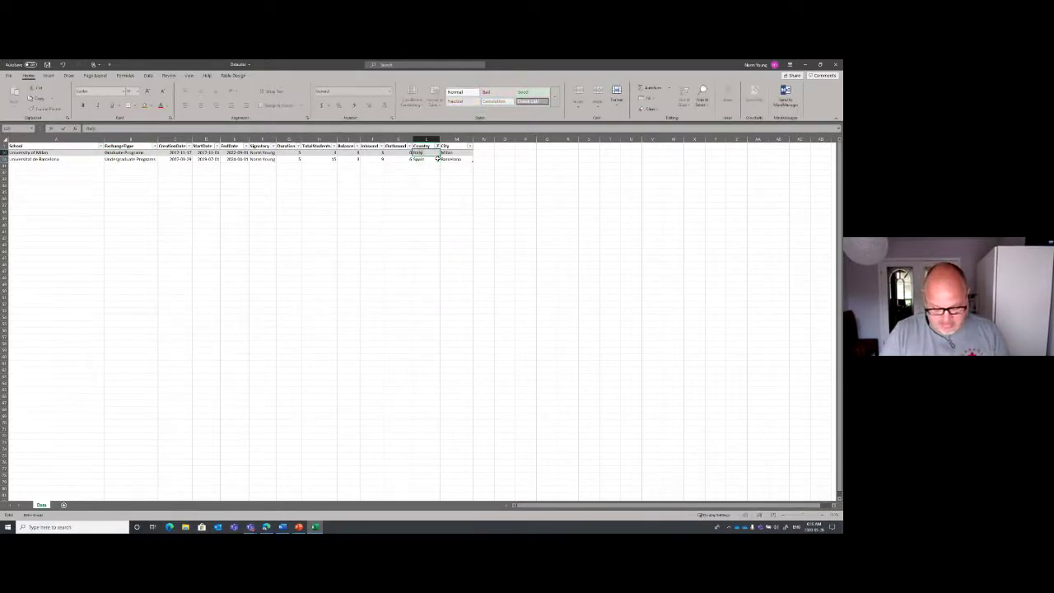
key(Return)
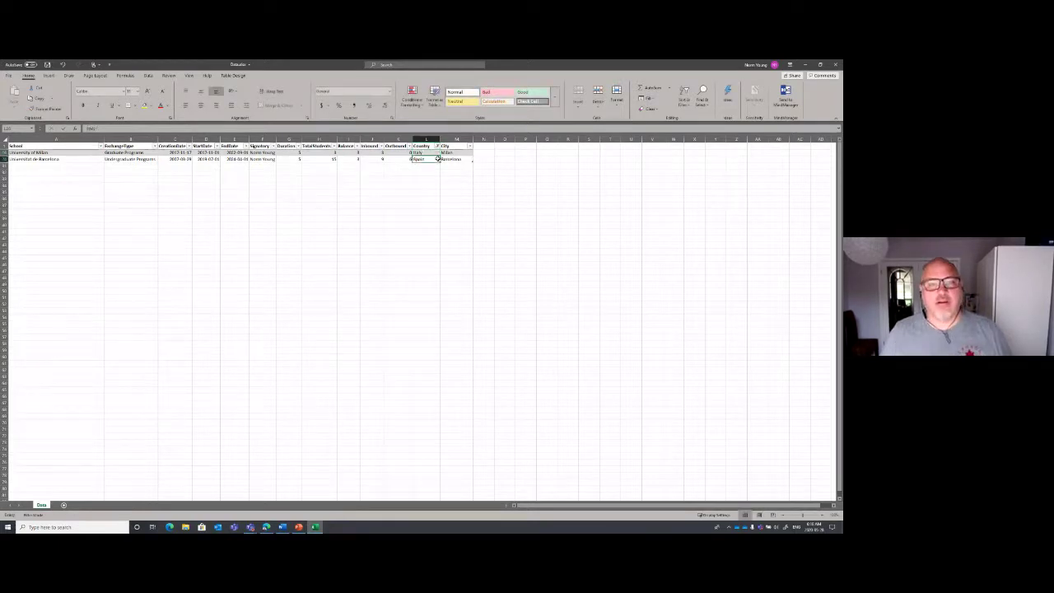
click(437, 145)
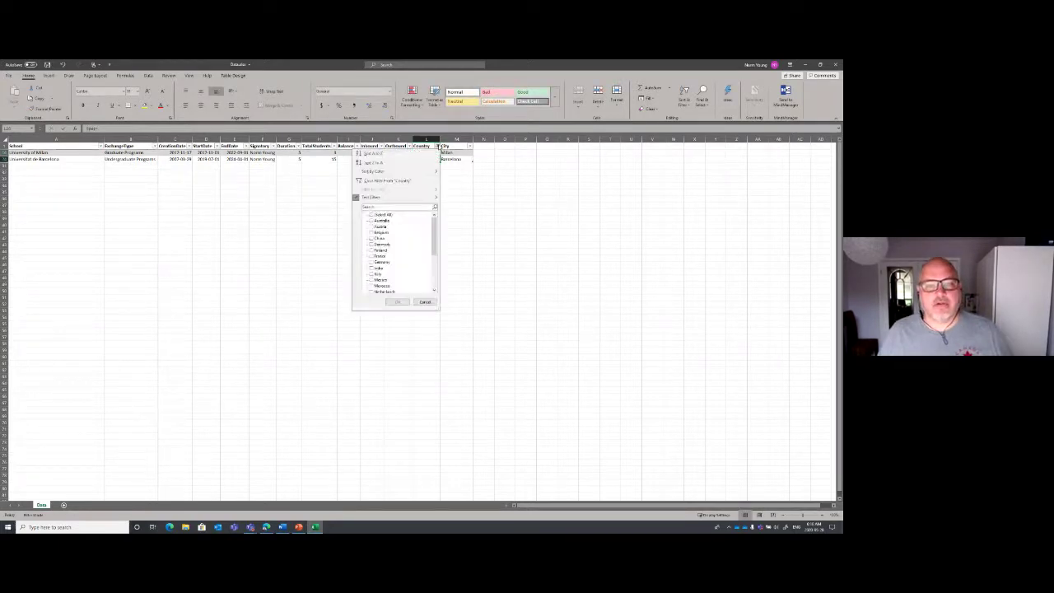
click(395, 181)
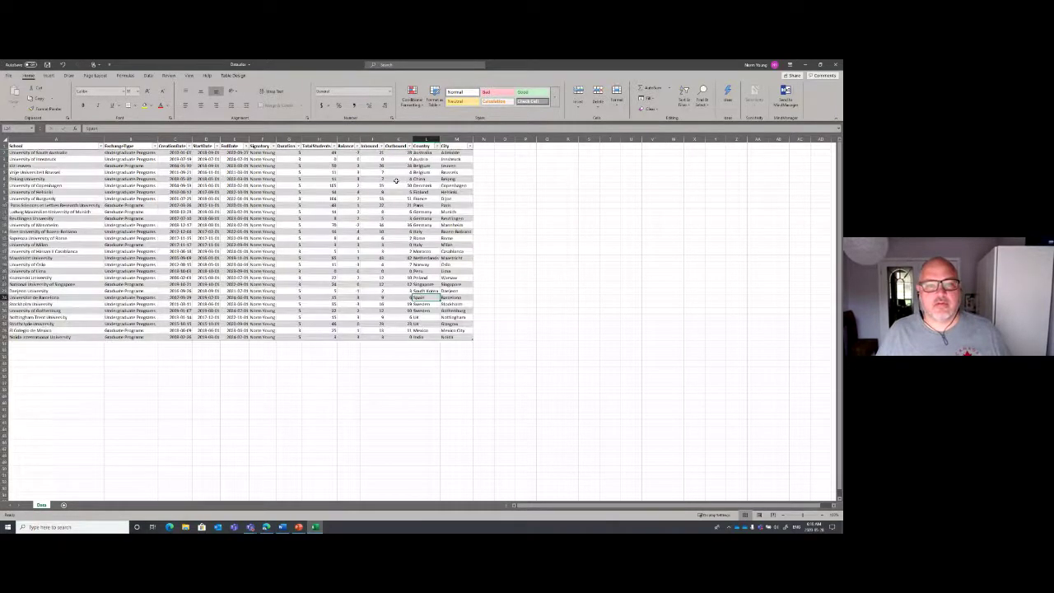
Check the City column's filter values for incorrect entries and save the workbook
click(470, 146)
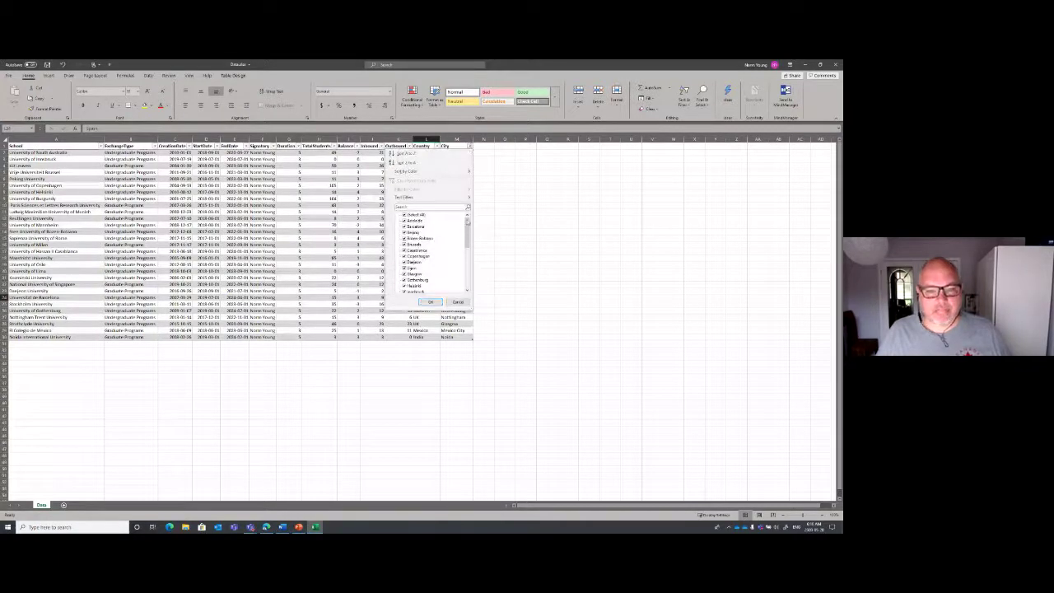
scroll(468, 225, down, 1)
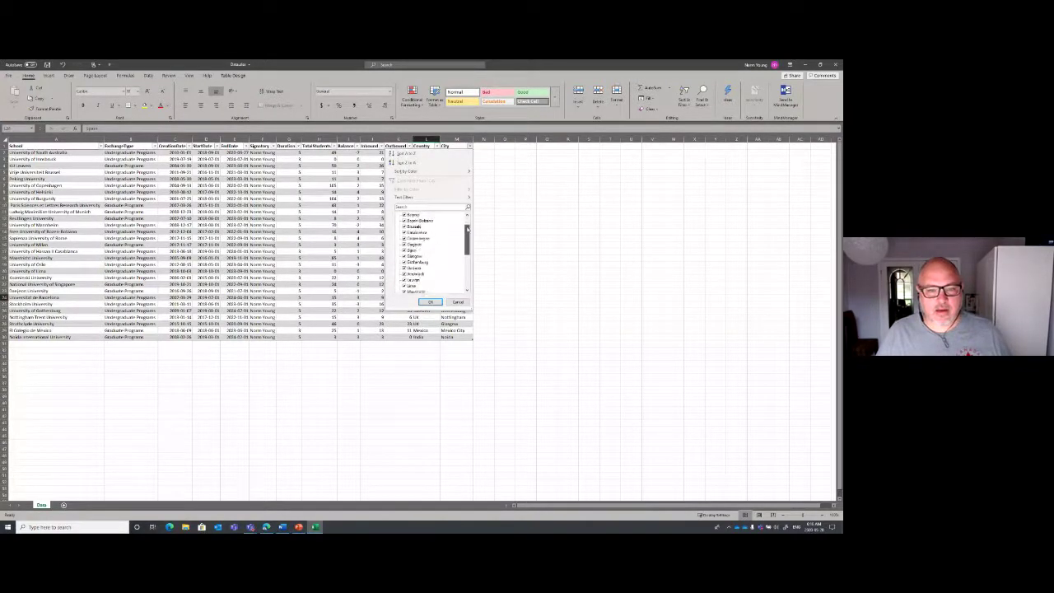
scroll(468, 229, down, 3)
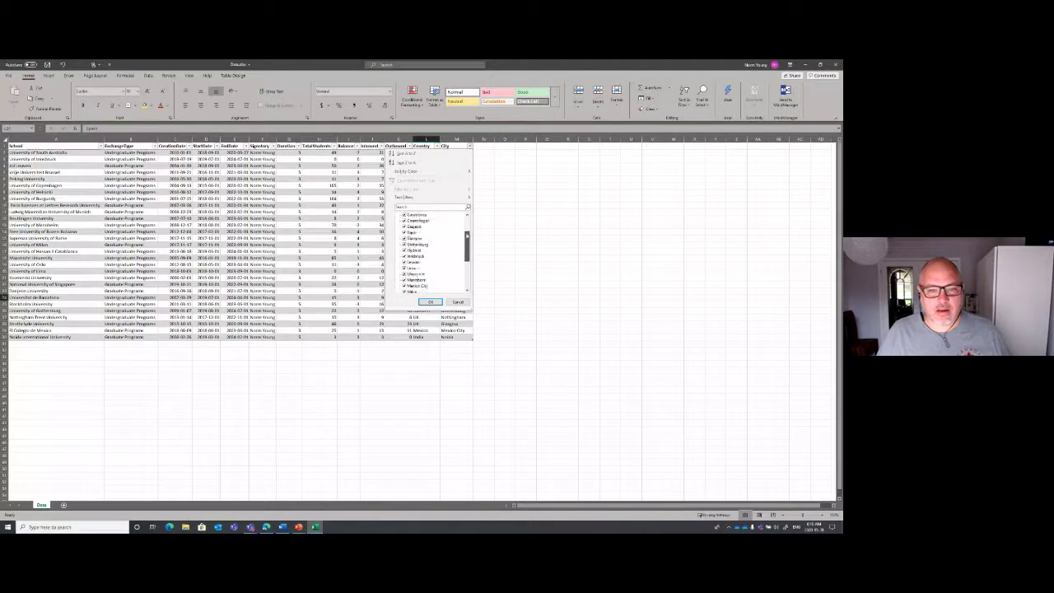
scroll(467, 235, down, 1)
scroll(467, 237, down, 4)
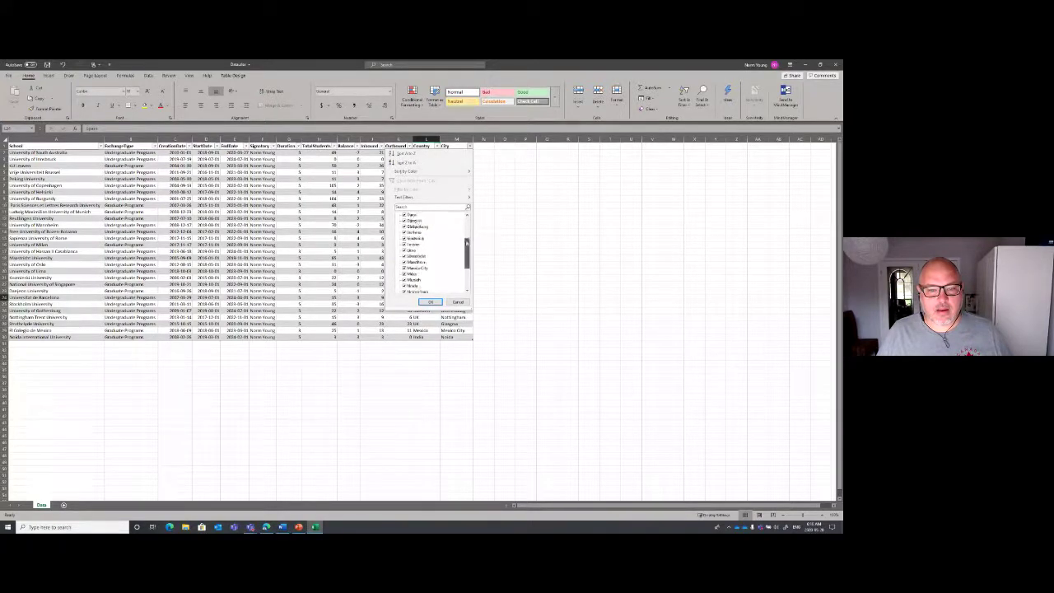
scroll(467, 247, down, 6)
click(430, 302)
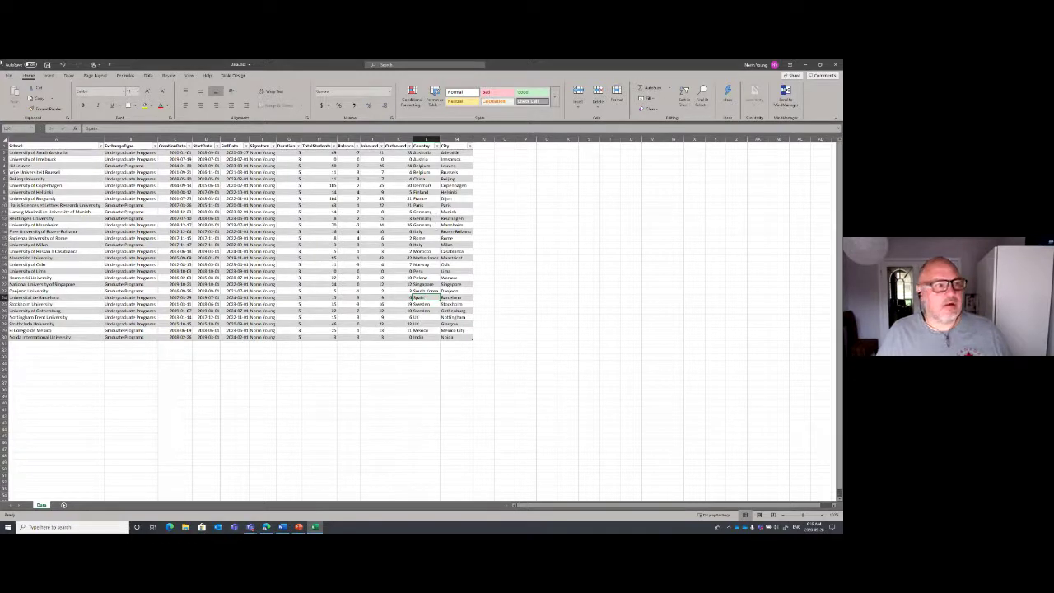
click(47, 65)
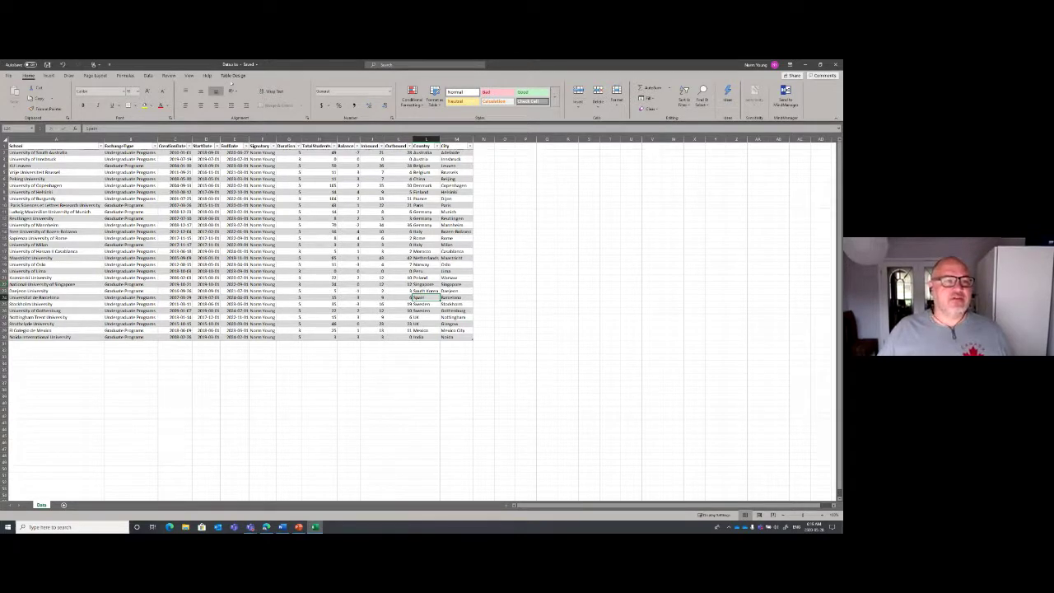
Minimize the workbook, switch to the browser and open SharePoint from the Office 365 home page
click(235, 76)
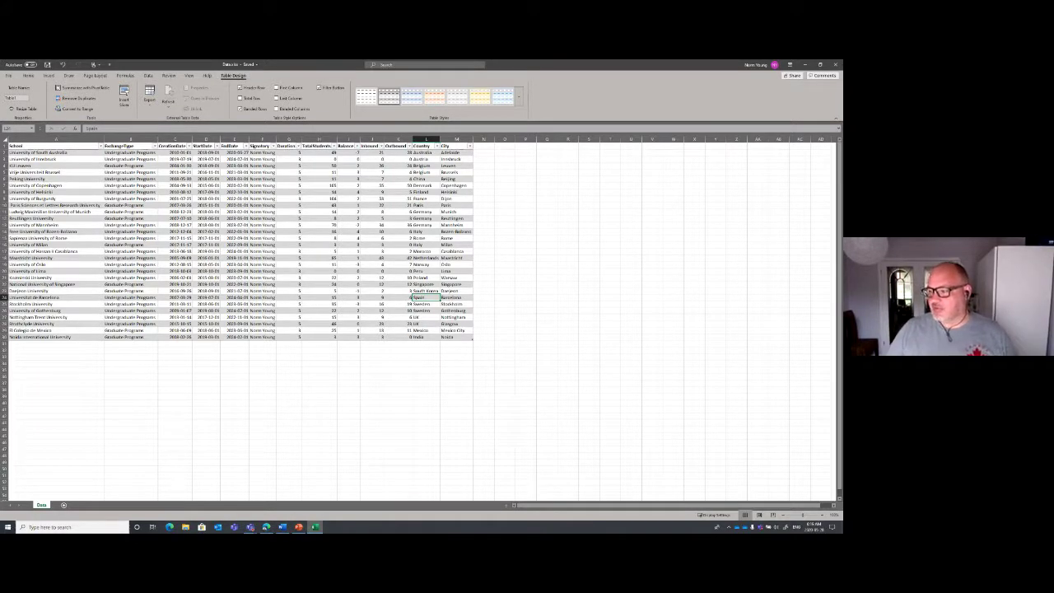
key(alt+Tab)
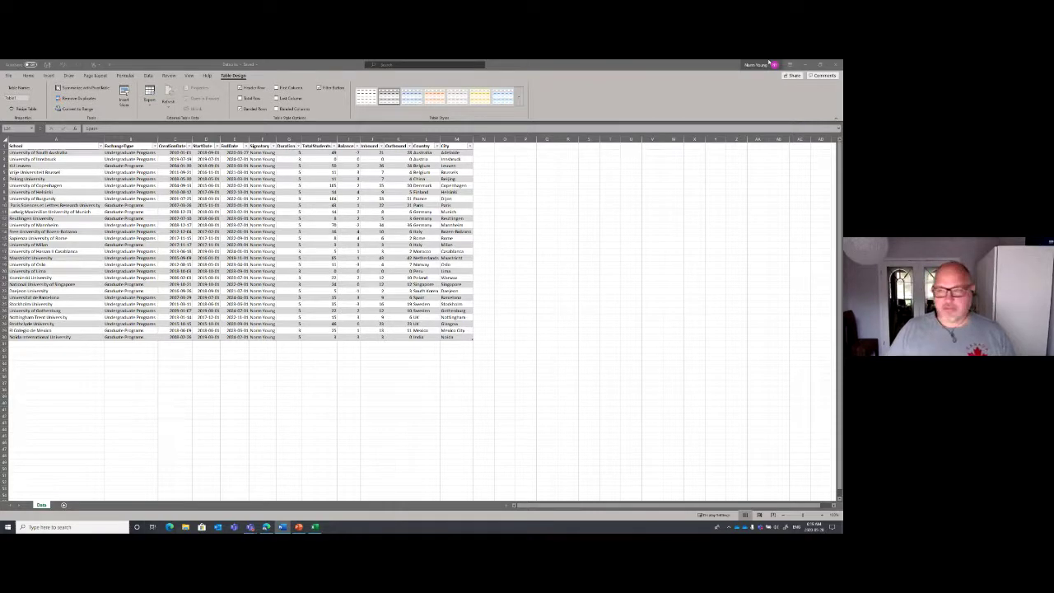
click(806, 65)
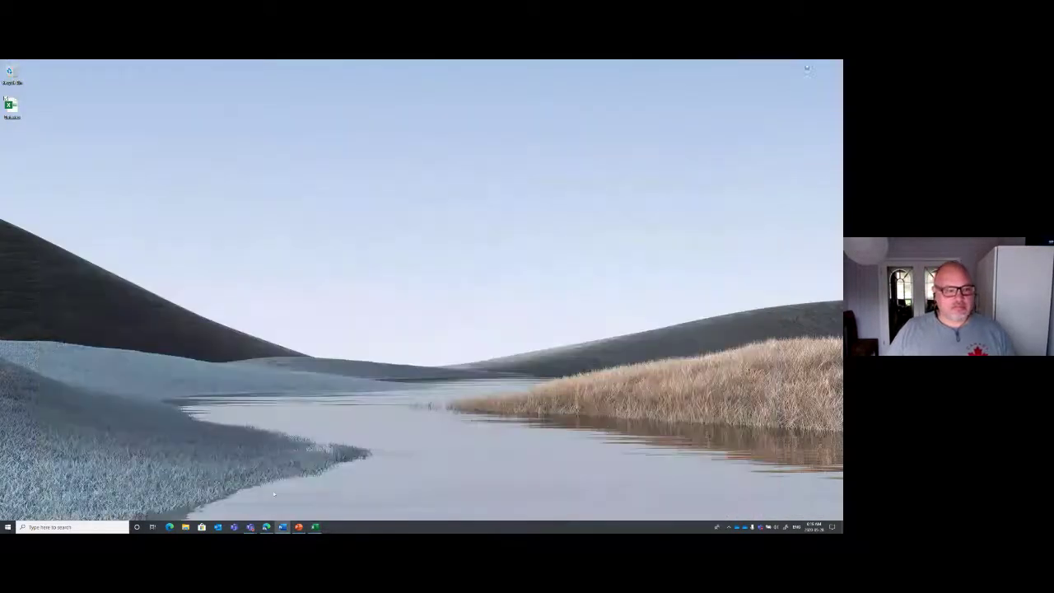
click(266, 527)
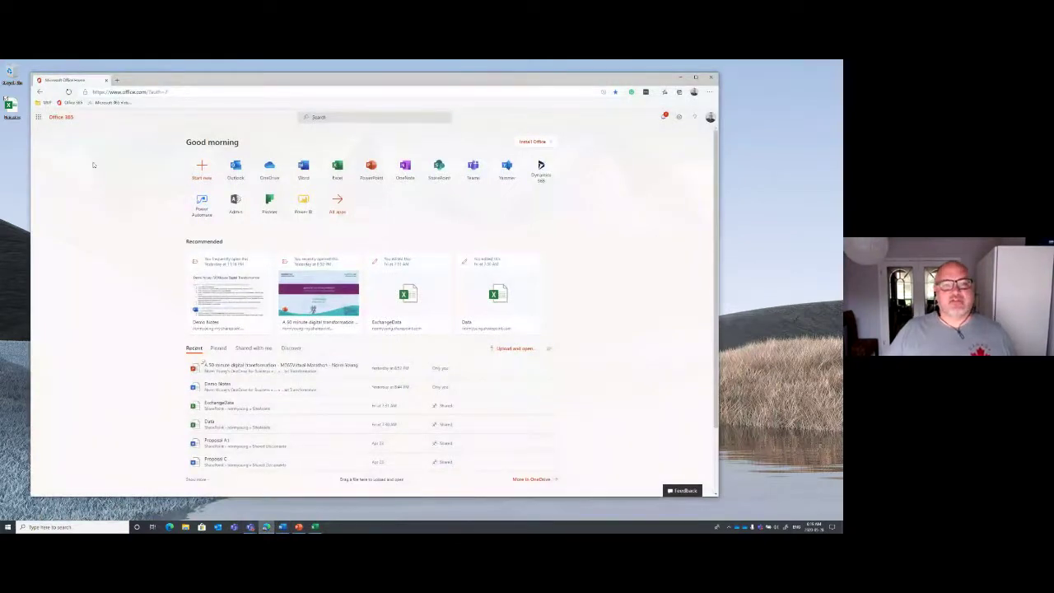
click(440, 173)
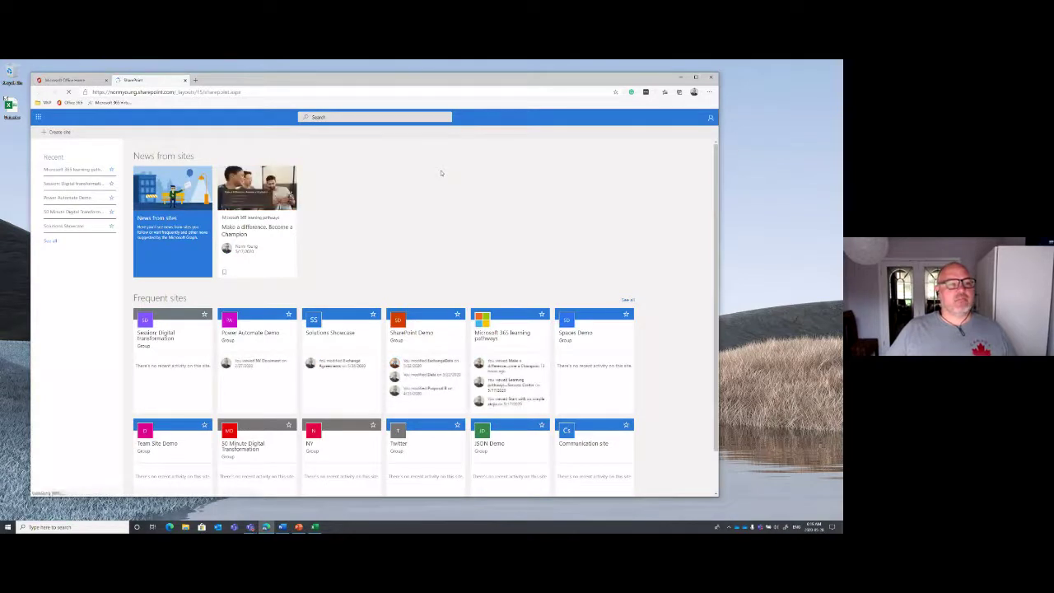
Create a private team site named Demo 50 MDT without adding owners or members
click(59, 132)
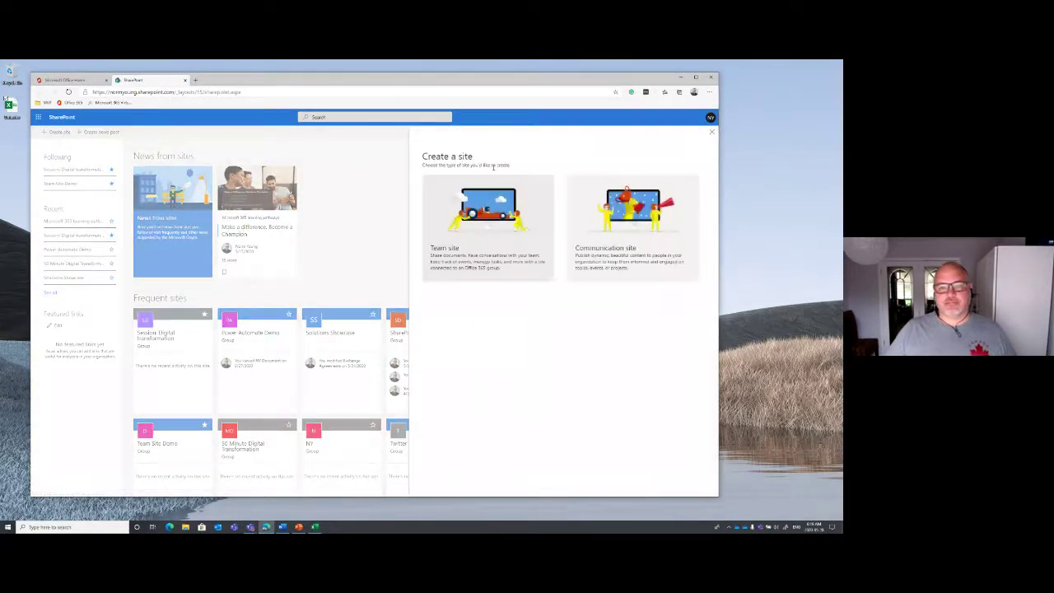
click(481, 210)
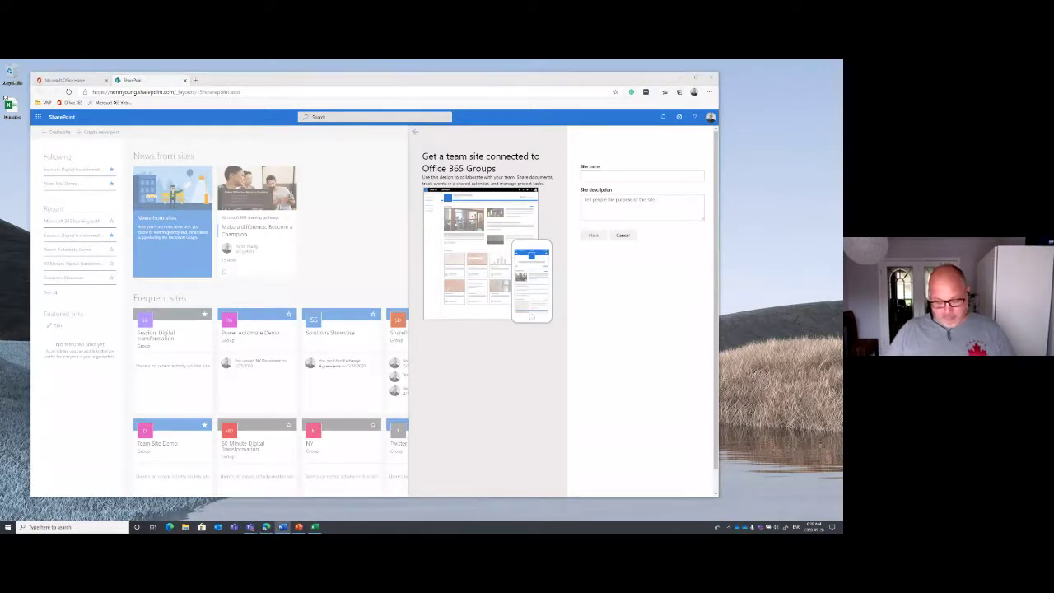
text(Demo SE MDS)
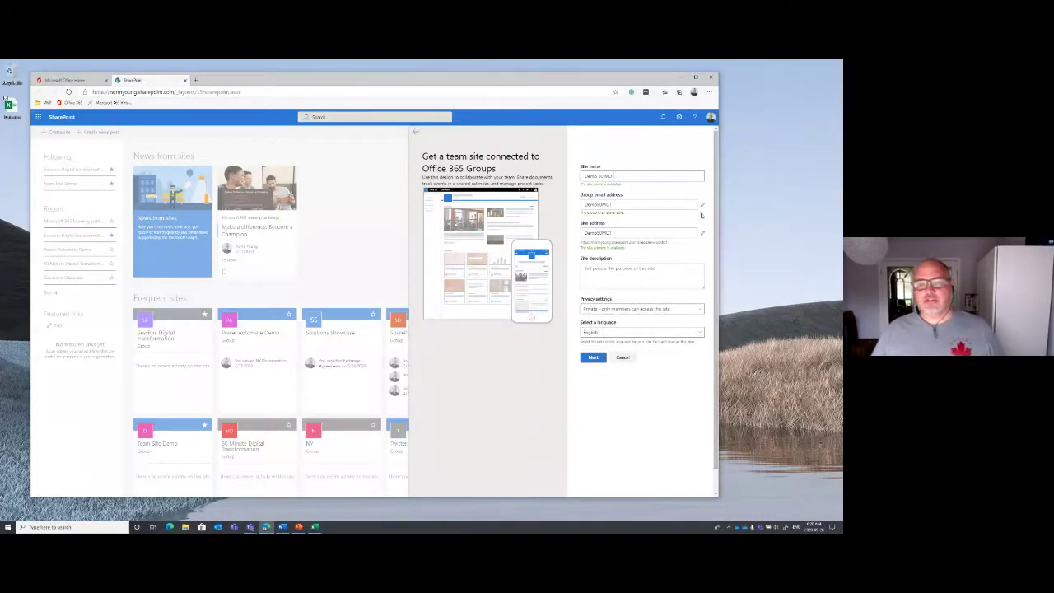
click(594, 358)
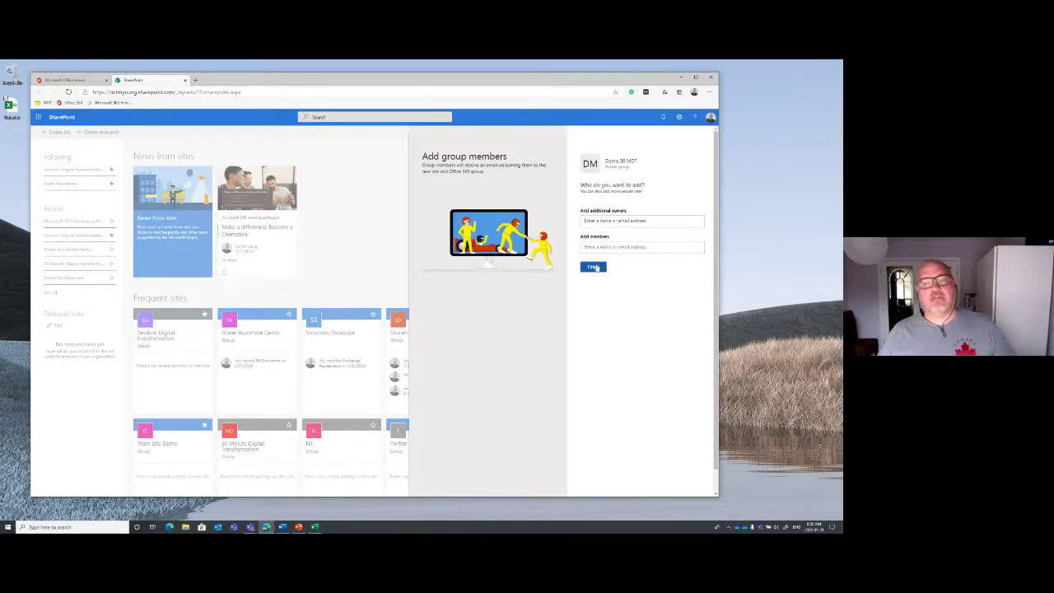
click(593, 266)
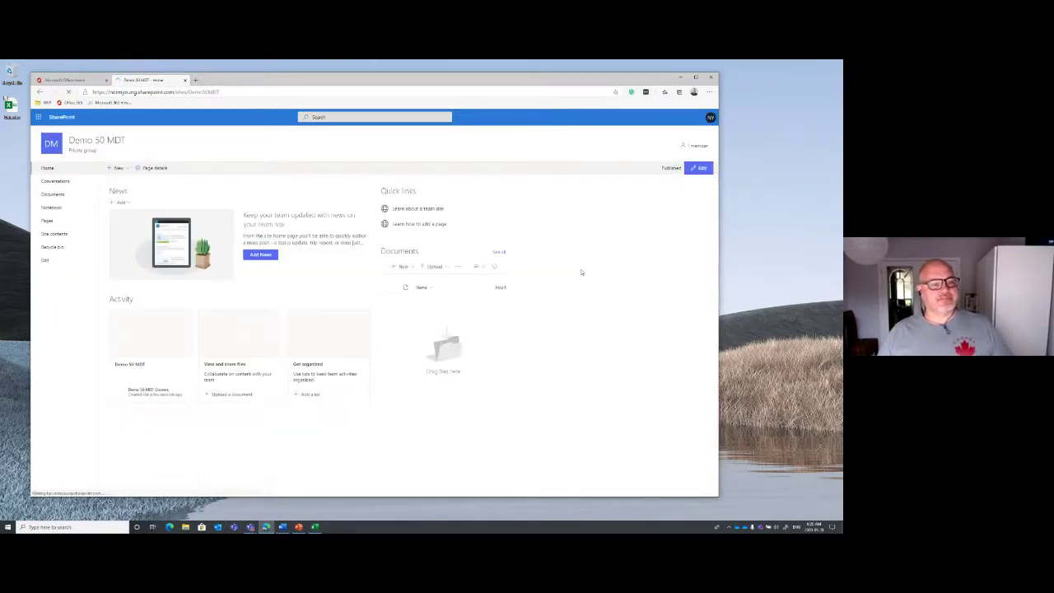
Copy the Demo 50 MDT site's address and, back in Excel, enter it as the address for exporting the table to a SharePoint list
click(228, 94)
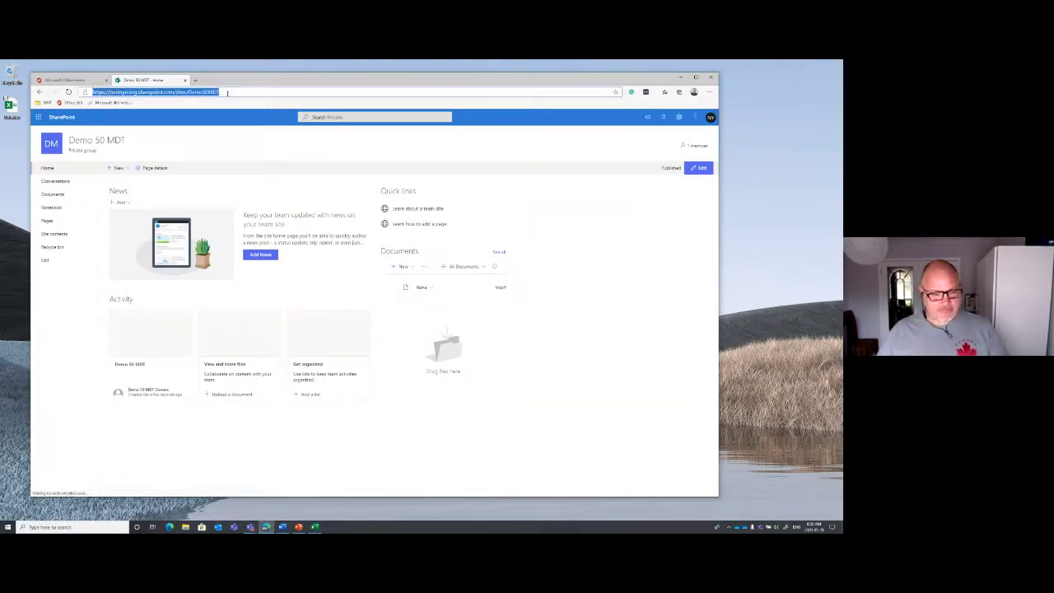
mouse_move(315, 527)
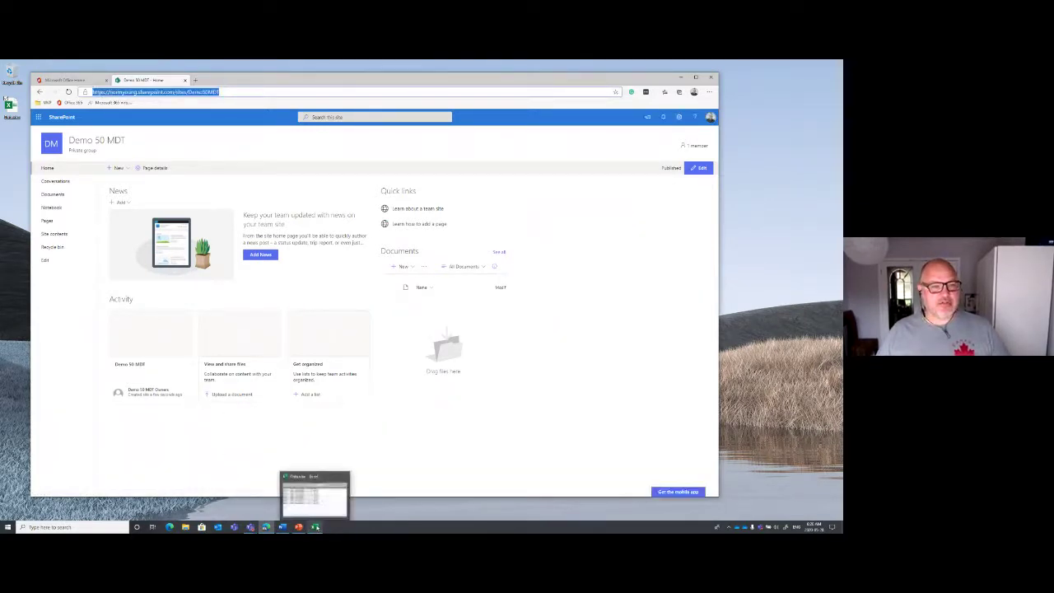
click(314, 527)
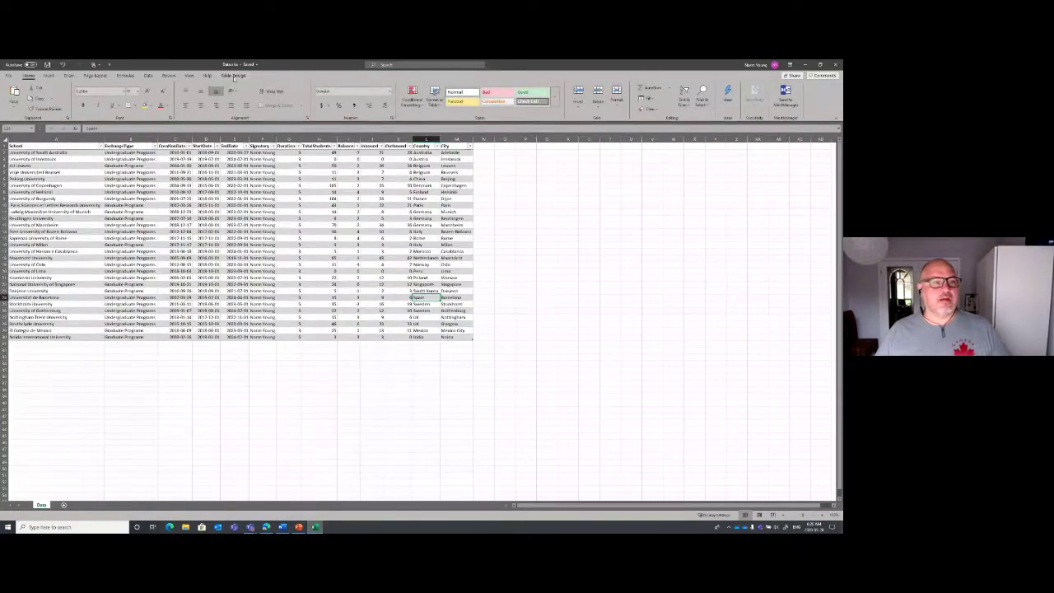
click(234, 76)
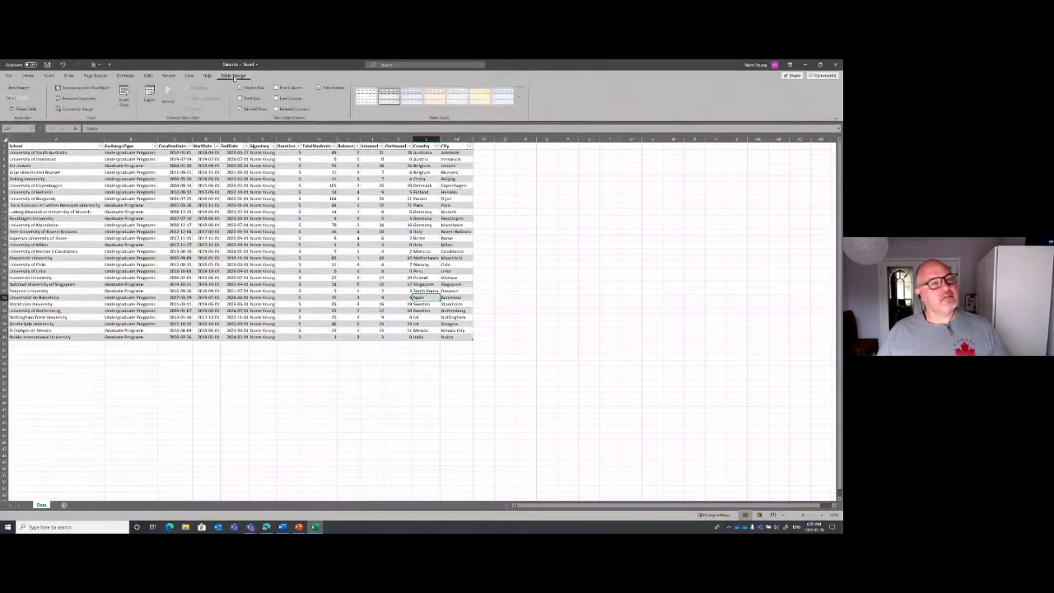
click(148, 110)
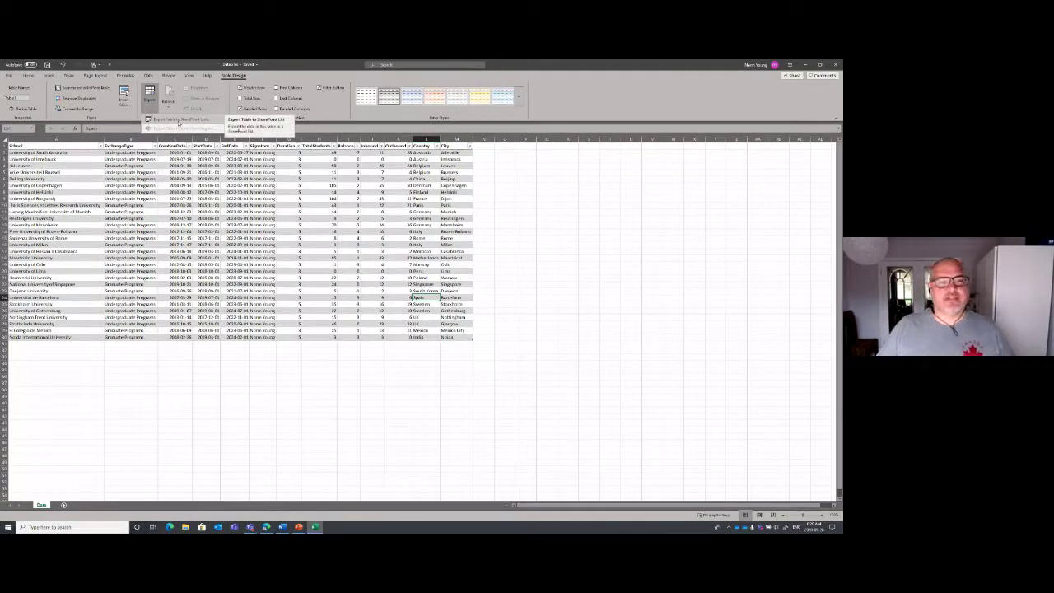
click(178, 120)
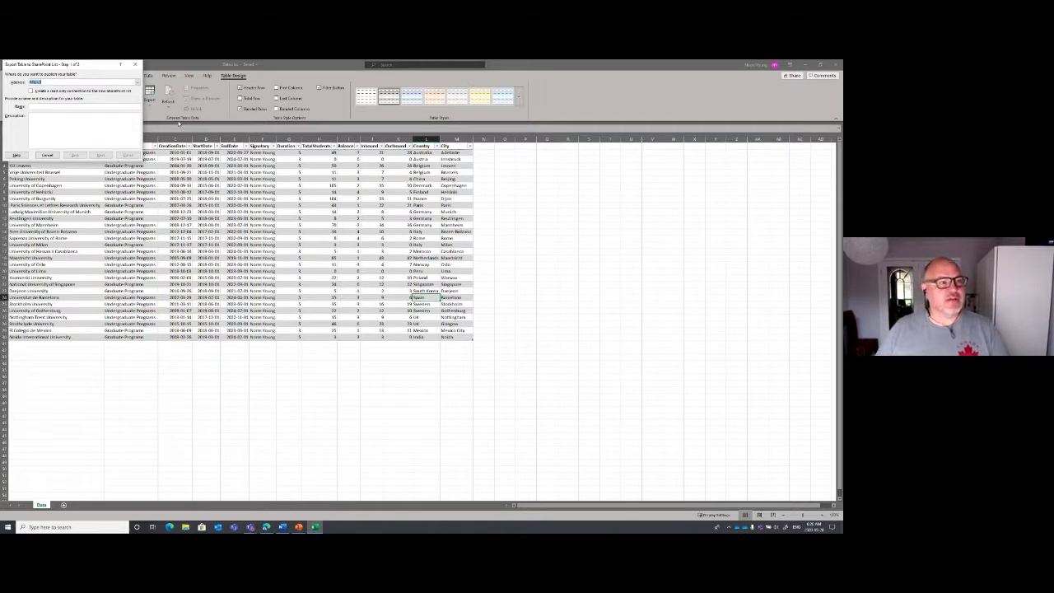
key(ctrl+v)
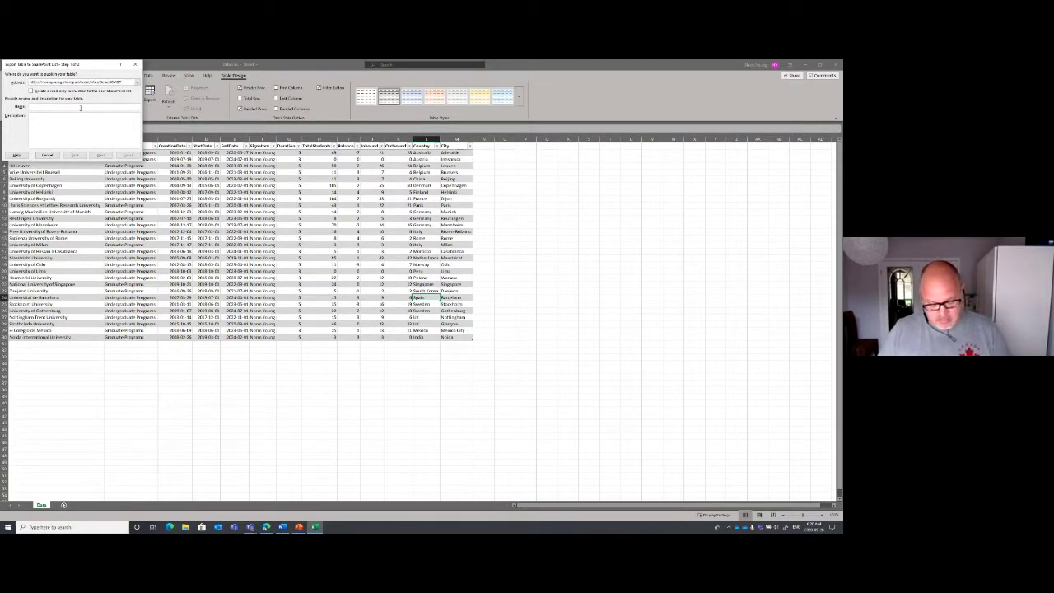
Name the exported list Exchange, check the column data types and publish it
click(79, 108)
text(D)
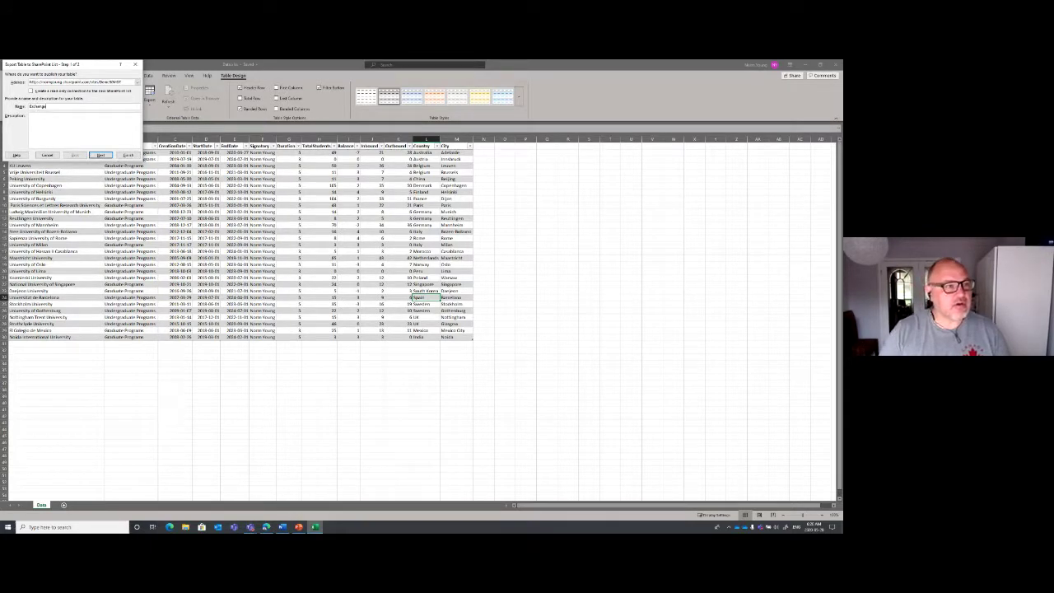
click(100, 155)
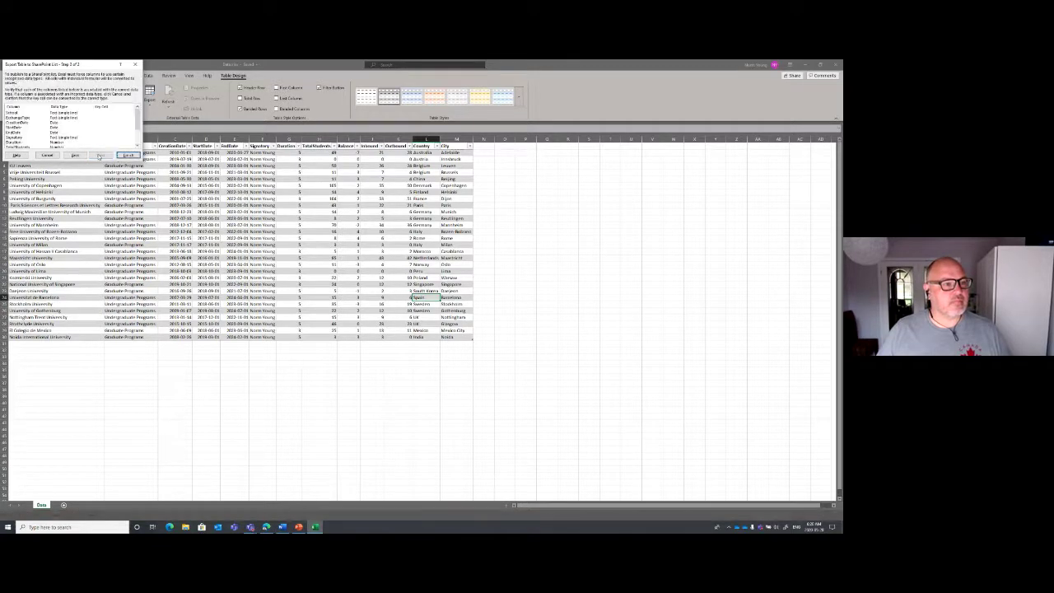
scroll(100, 143, down, 3)
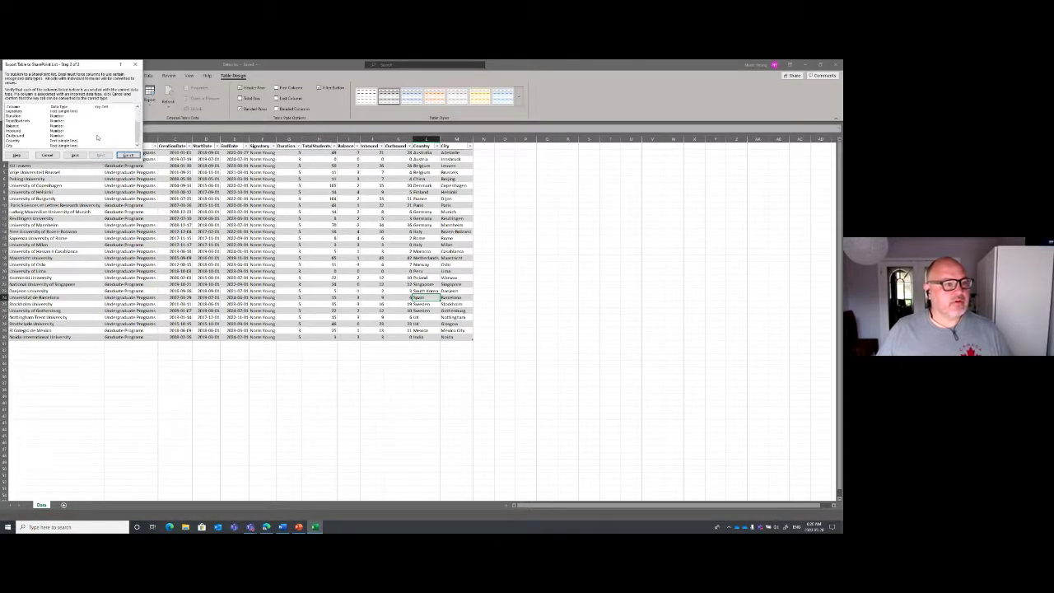
click(126, 155)
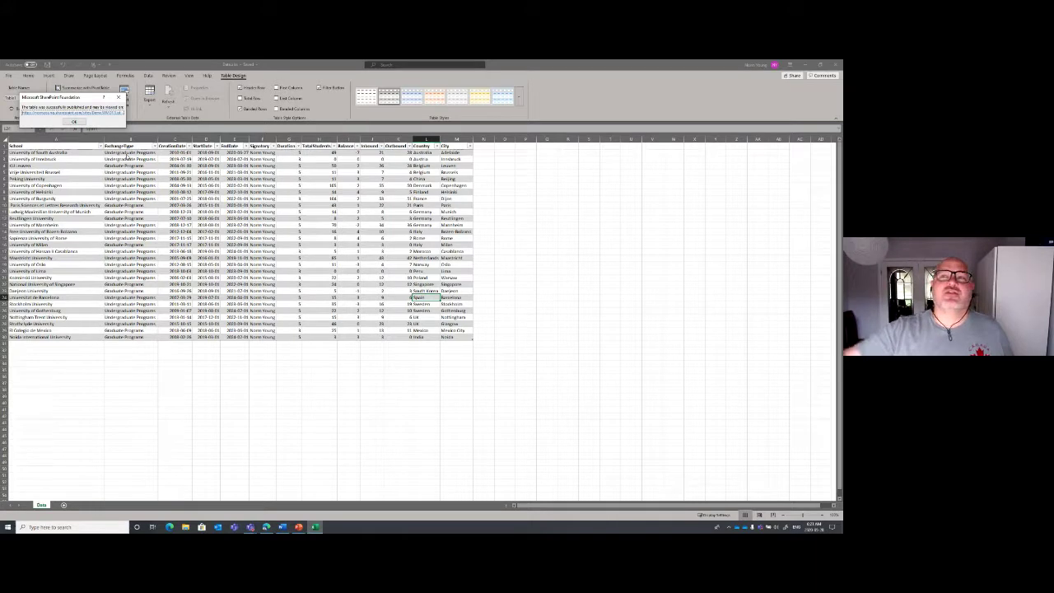
Open the published Exchange list in the browser, dismiss the export message and close the workbook
click(57, 112)
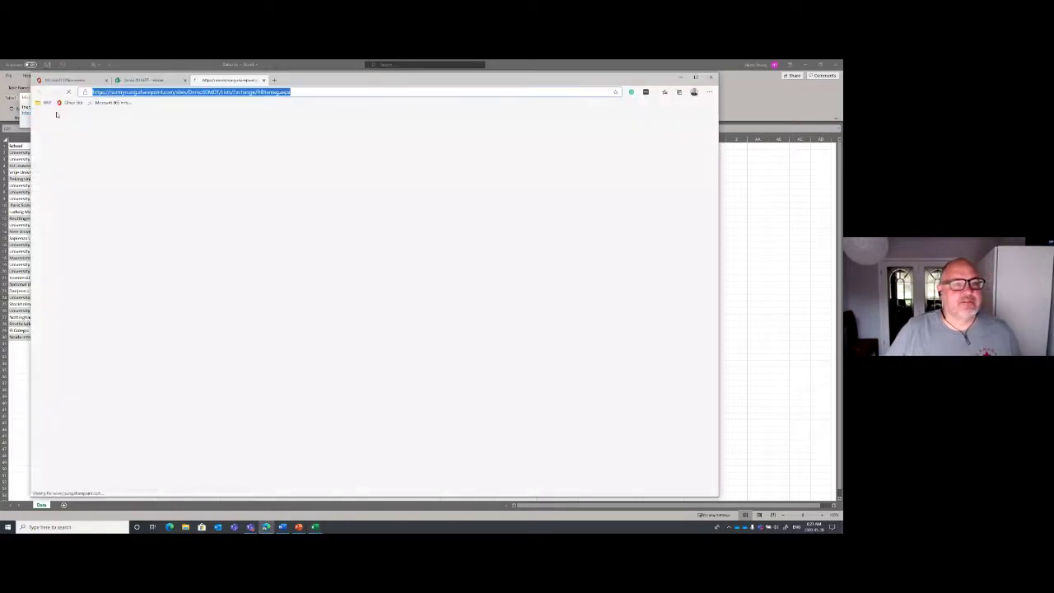
click(832, 65)
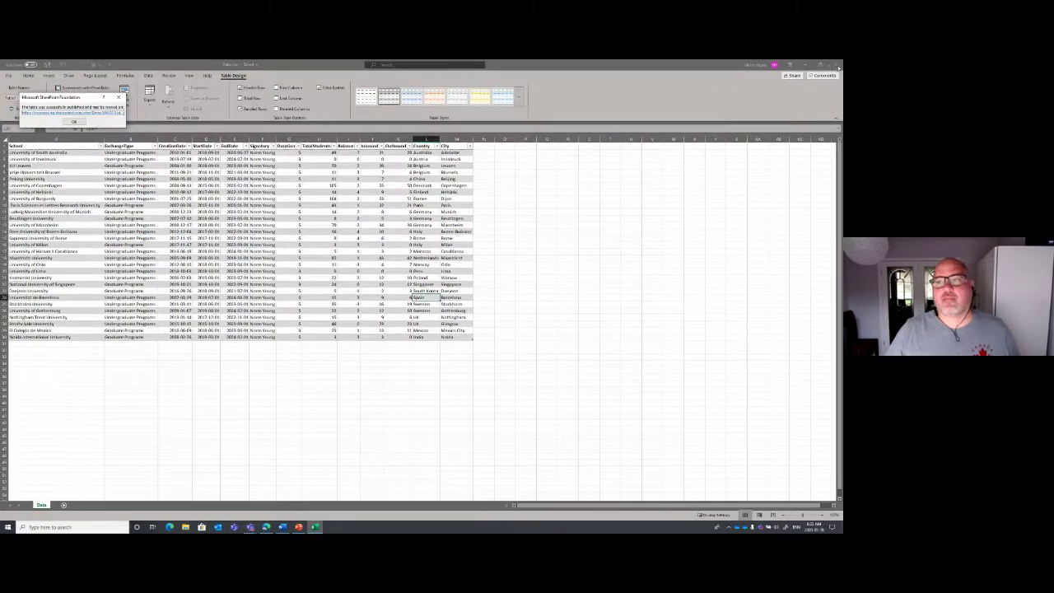
click(75, 122)
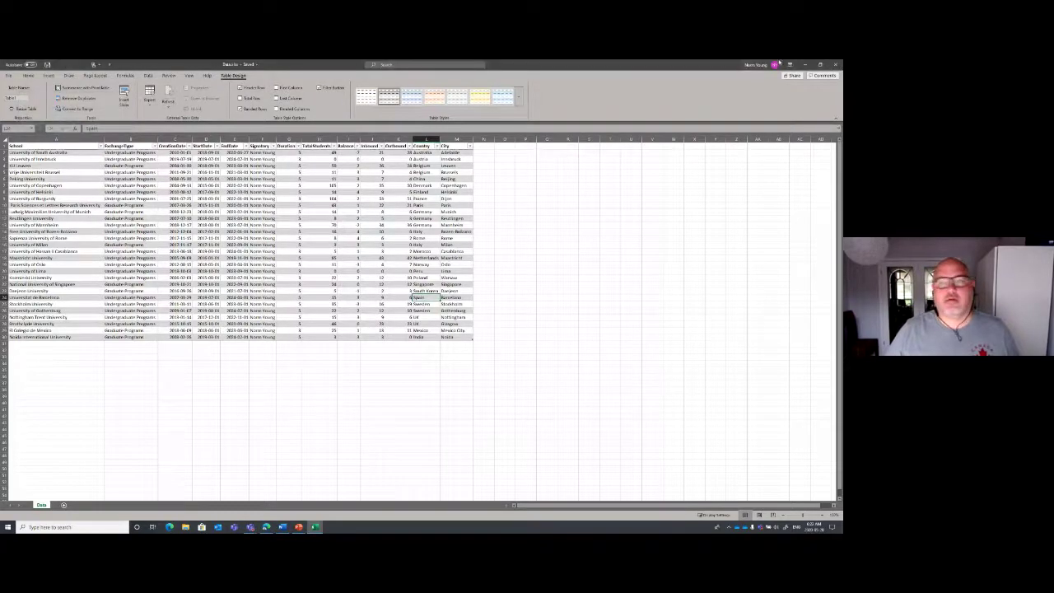
click(835, 65)
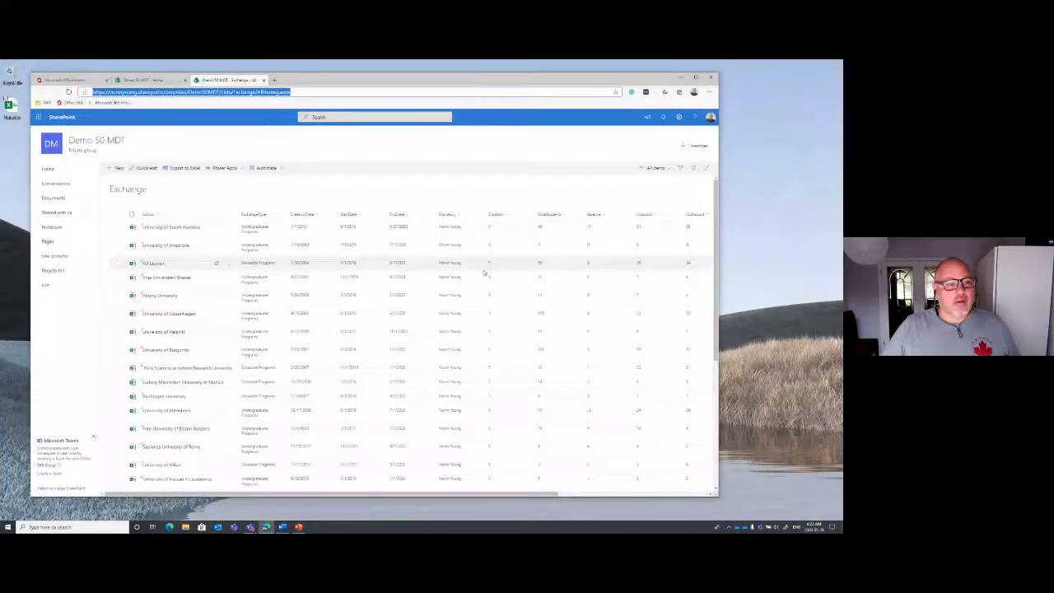
Look through the Exchange list, return to the Demo 50 MDT home page and open that page for editing
scroll(370, 280, down, 3)
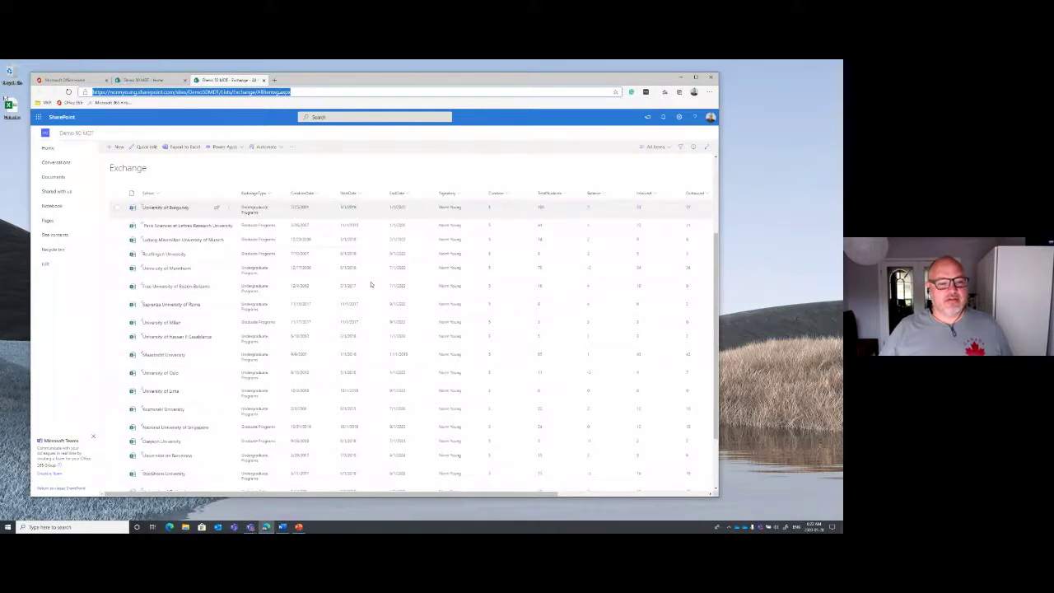
scroll(370, 284, down, 2)
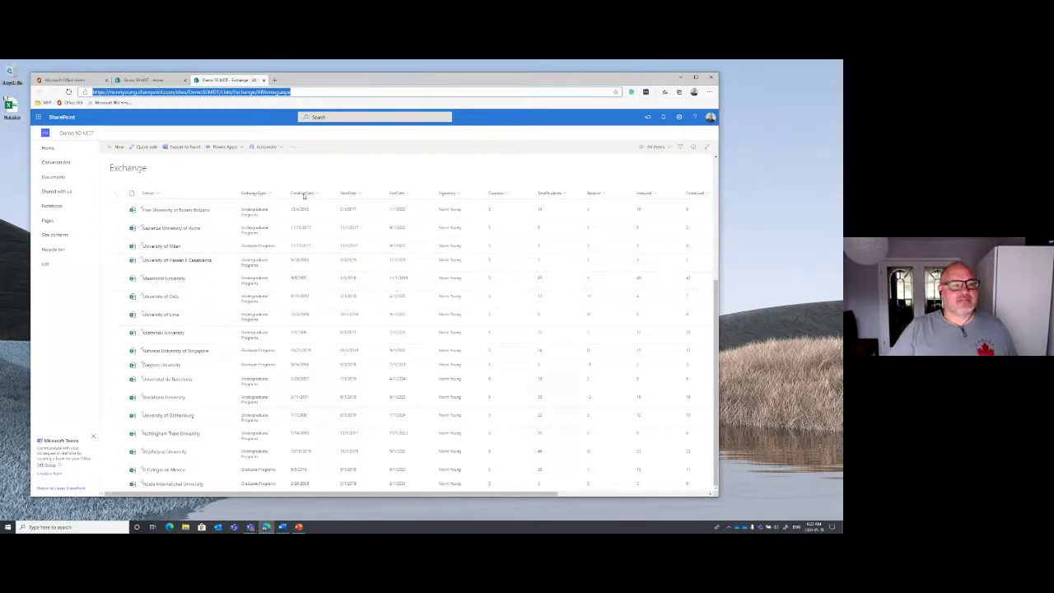
click(168, 84)
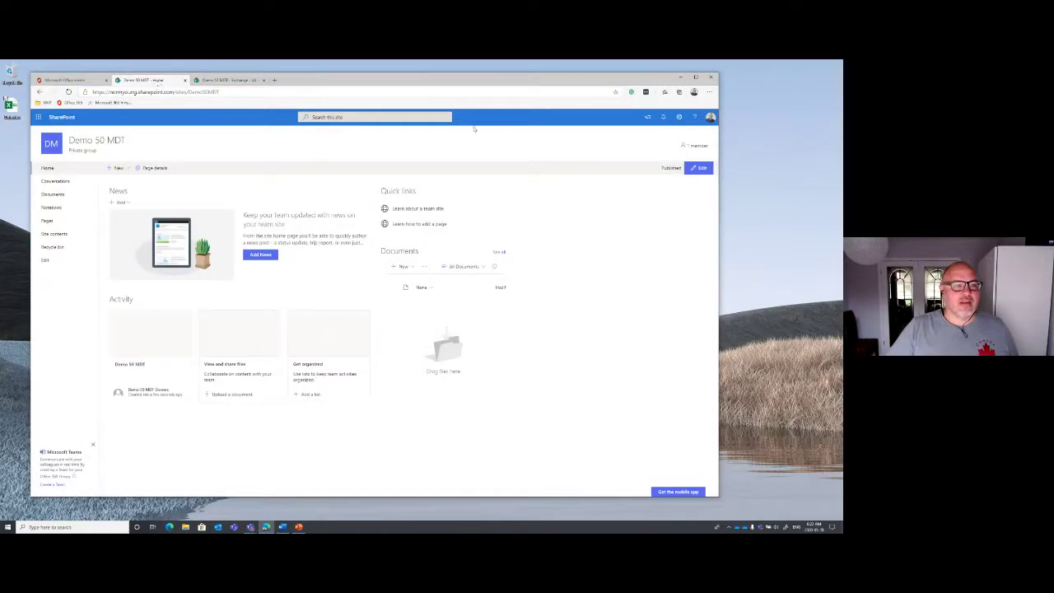
click(695, 77)
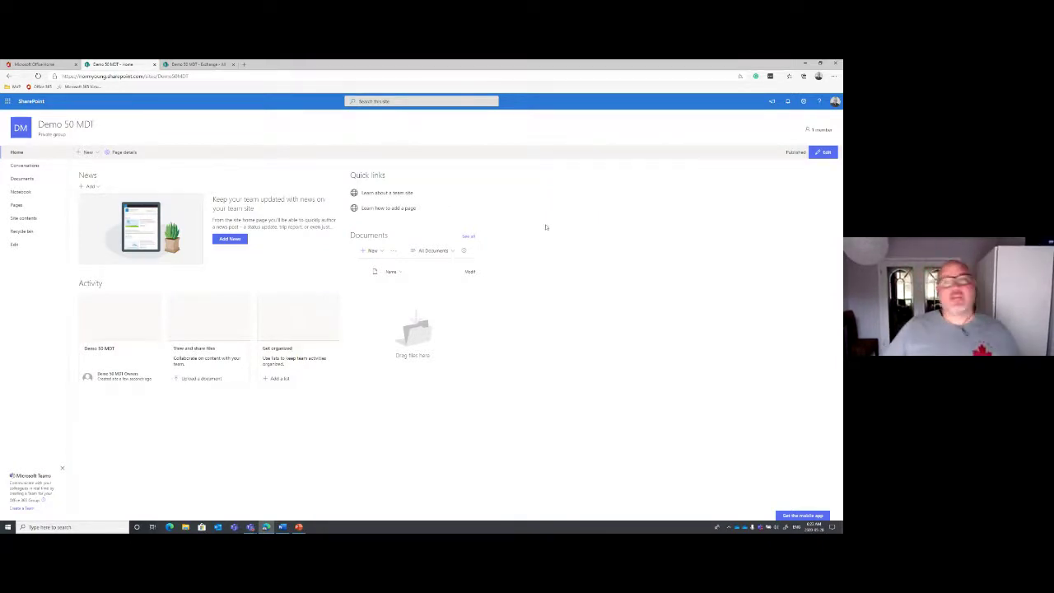
click(825, 152)
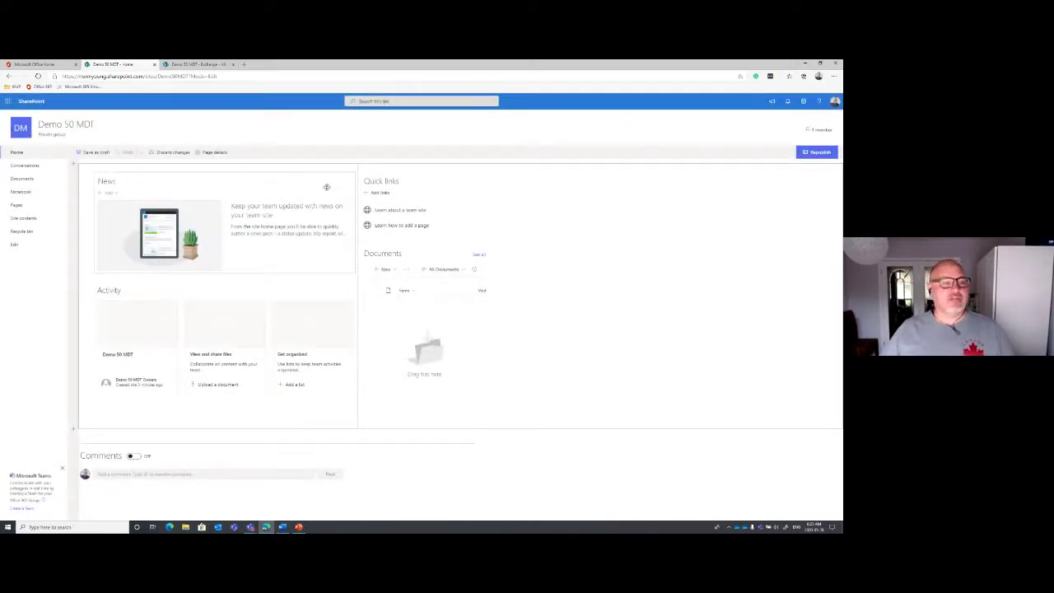
Delete the News, Activity and Documents web parts from the home page
click(272, 187)
click(86, 211)
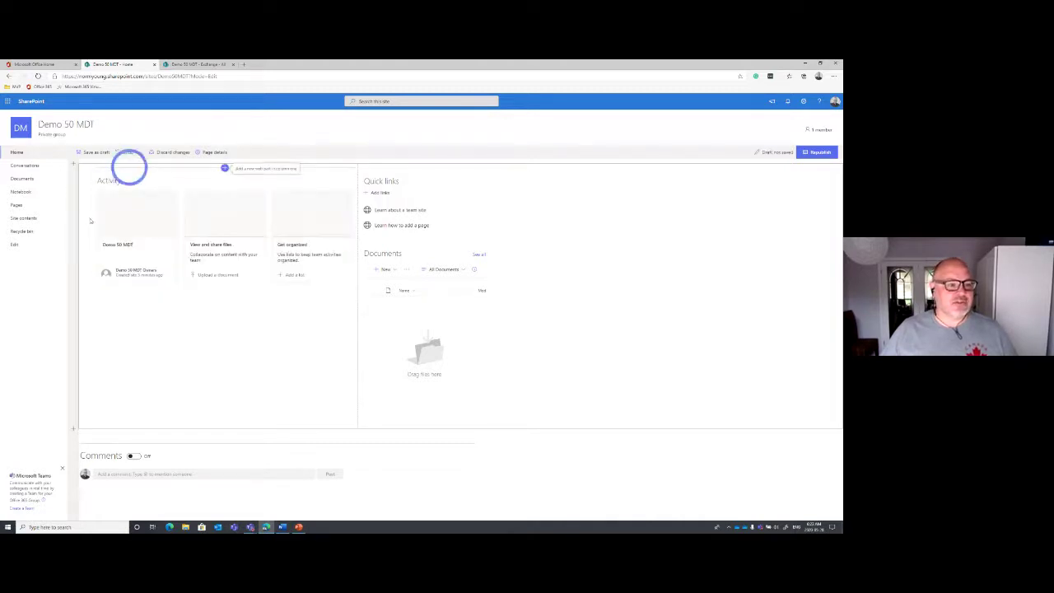
click(173, 180)
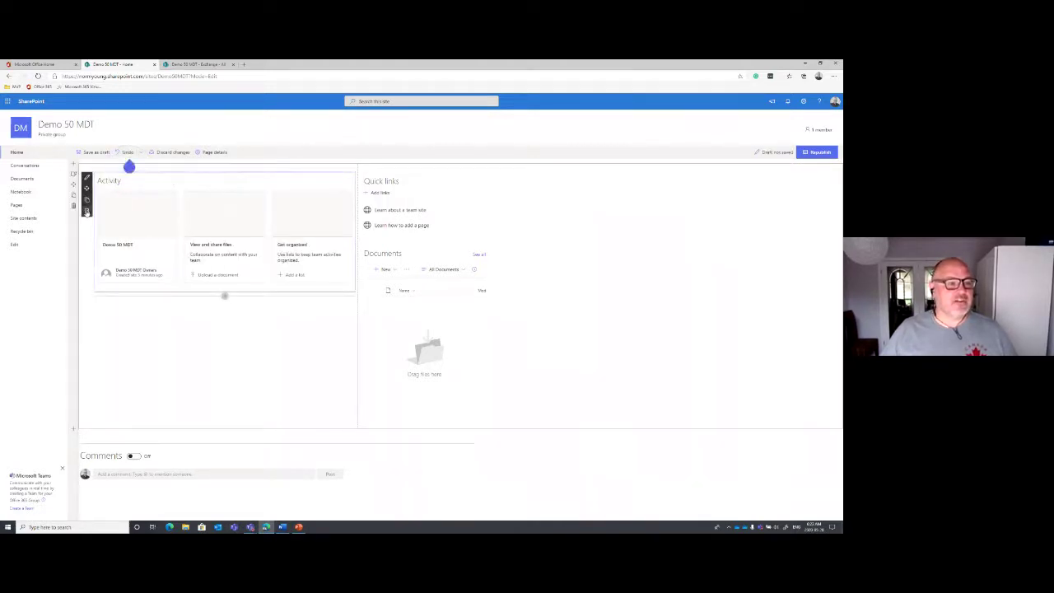
click(87, 211)
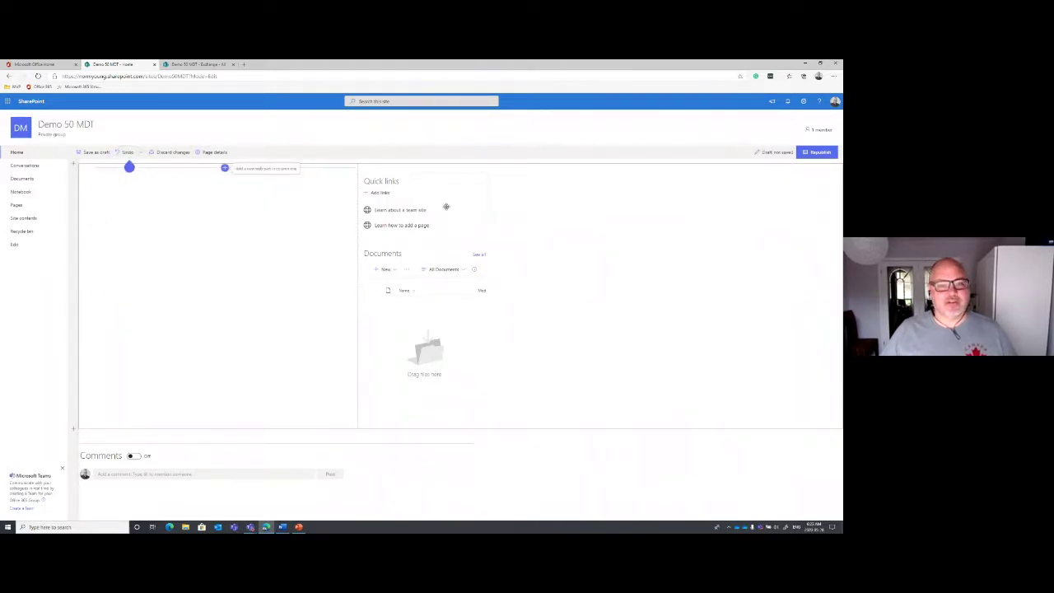
click(440, 261)
click(353, 284)
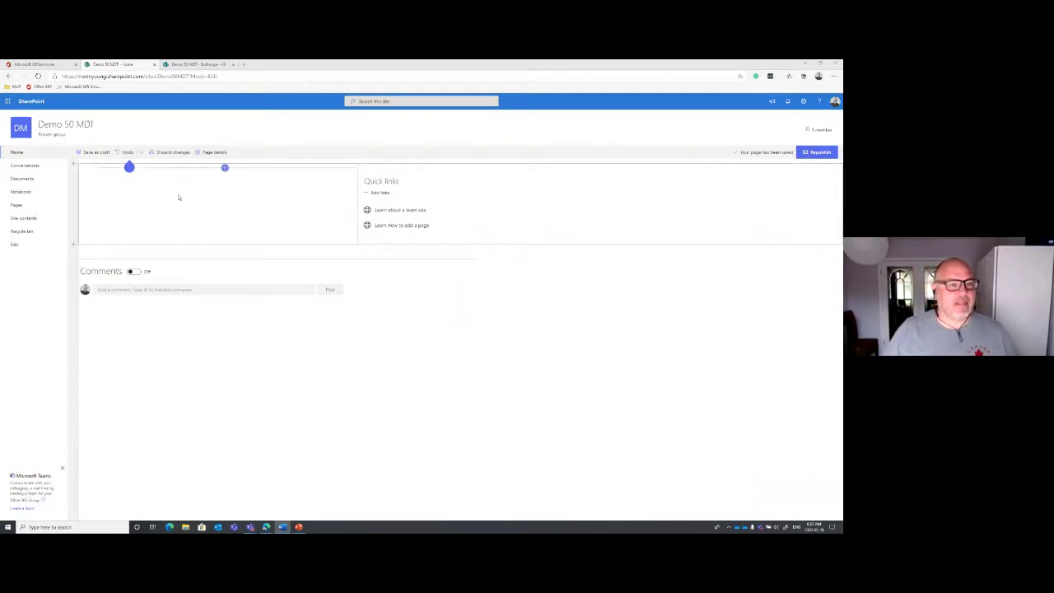
Add a Button web part to the empty column beside Quick links and label it Exchange
click(224, 168)
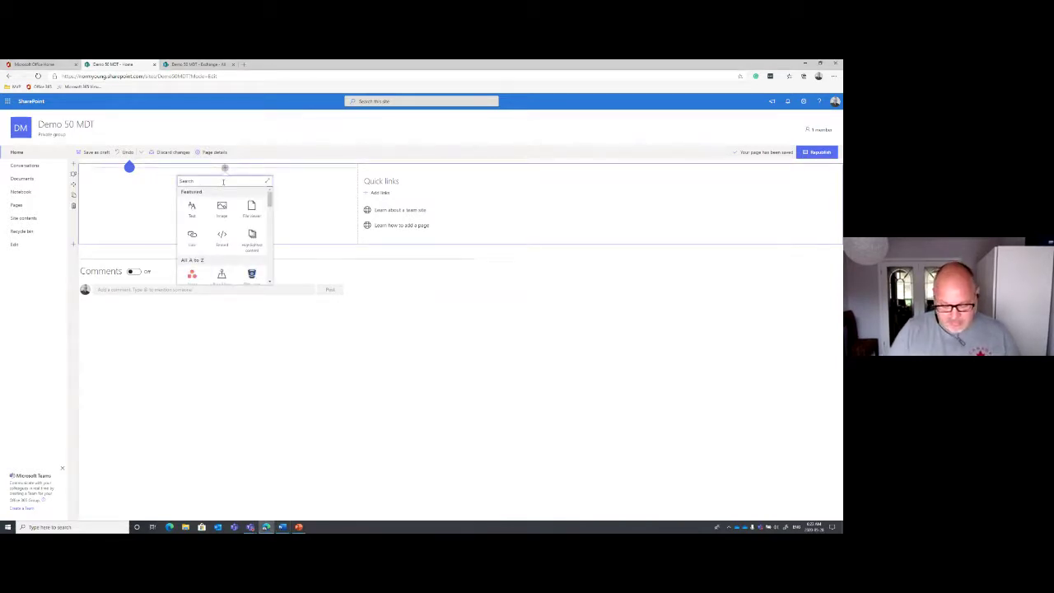
text(butt)
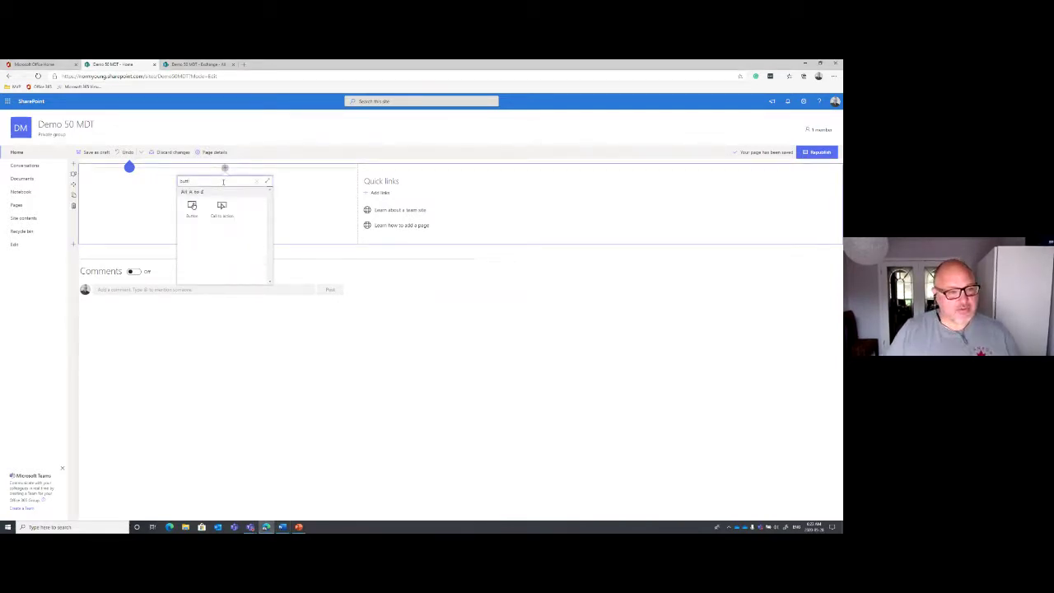
click(192, 206)
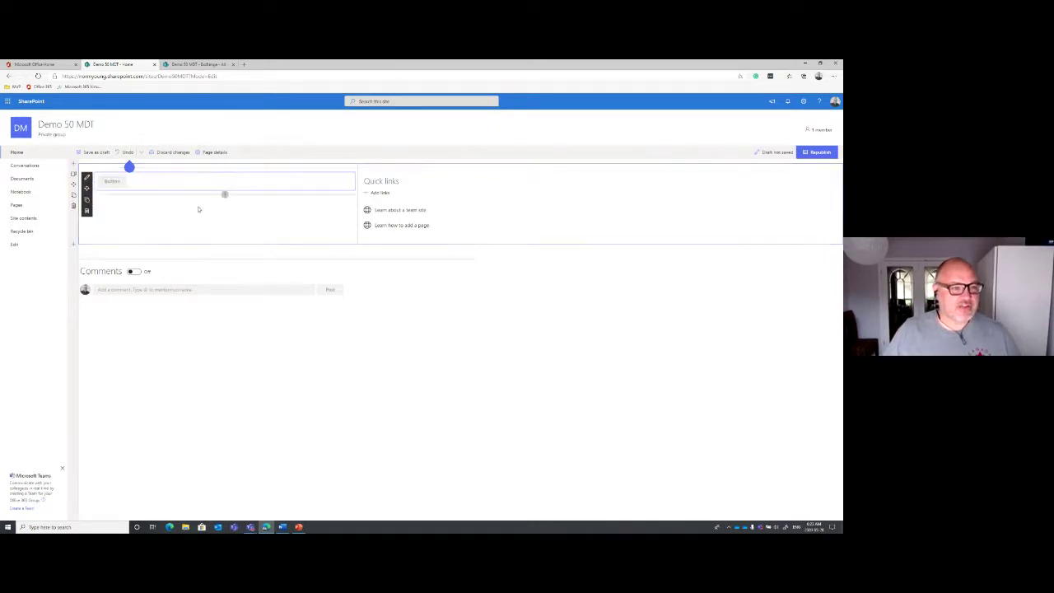
click(87, 178)
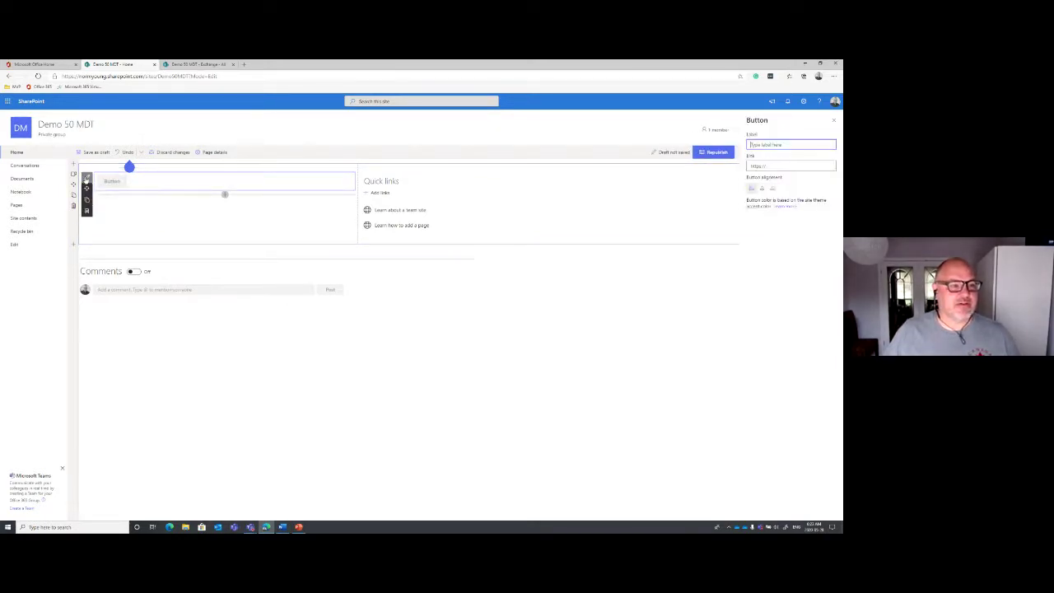
text(B)
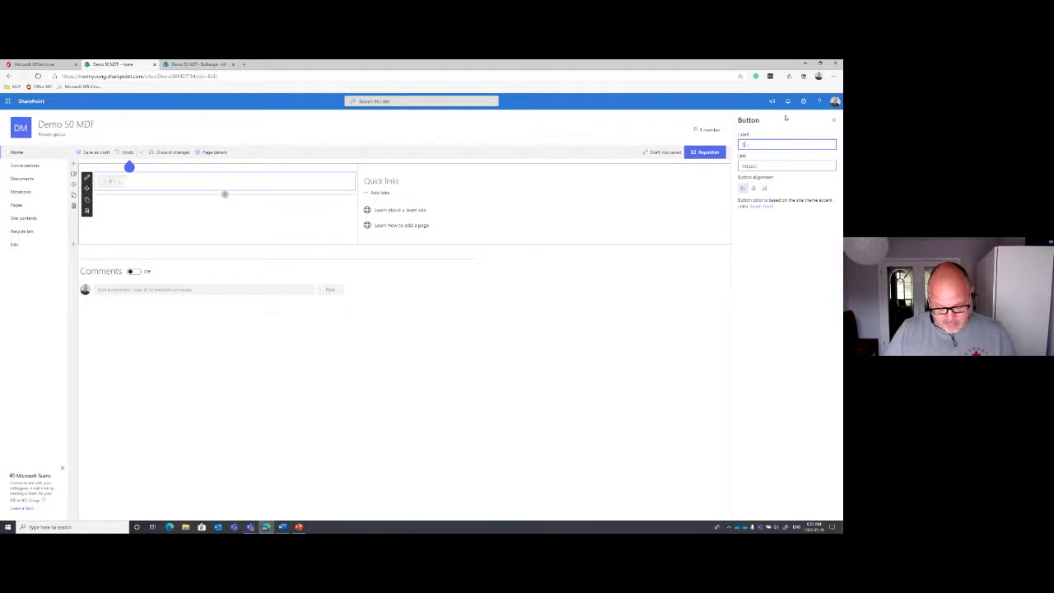
text(xchange)
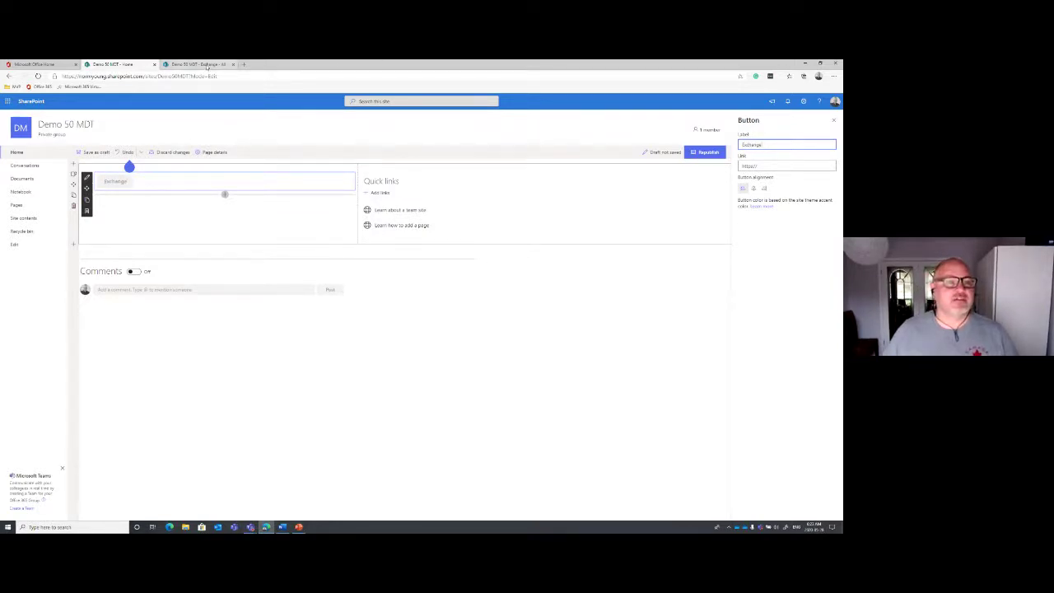
Copy the Exchange list's web address and set it as the link of the Exchange button
click(206, 65)
right_click(216, 77)
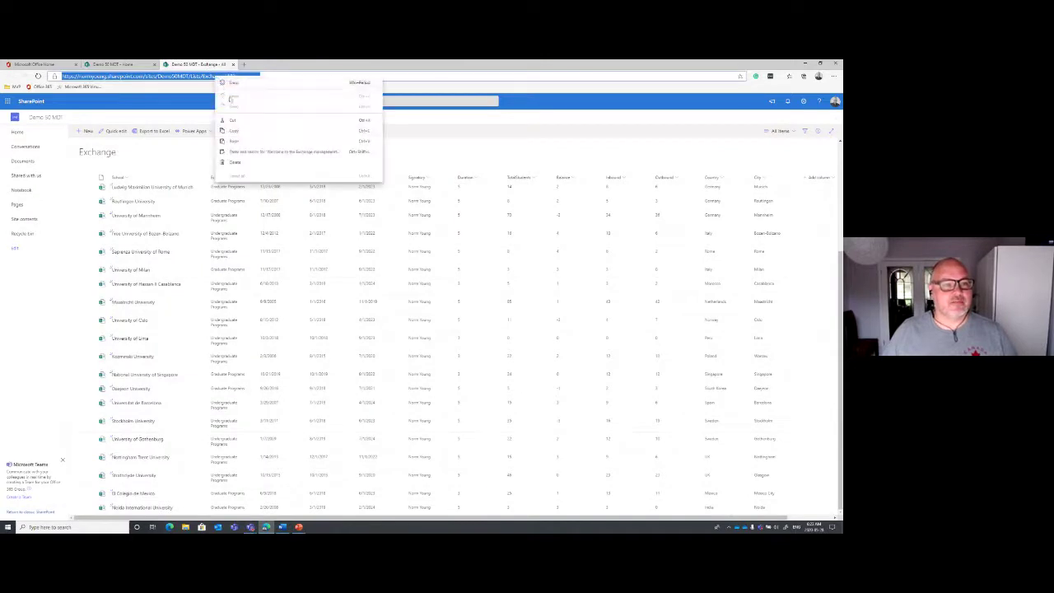
click(239, 107)
click(101, 65)
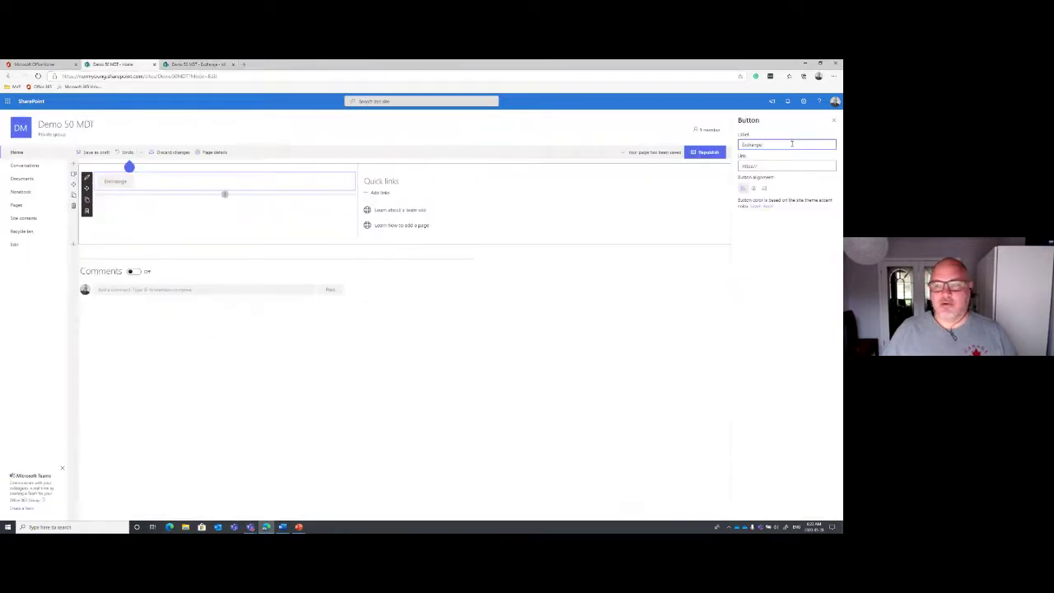
click(768, 165)
key(ctrl+v)
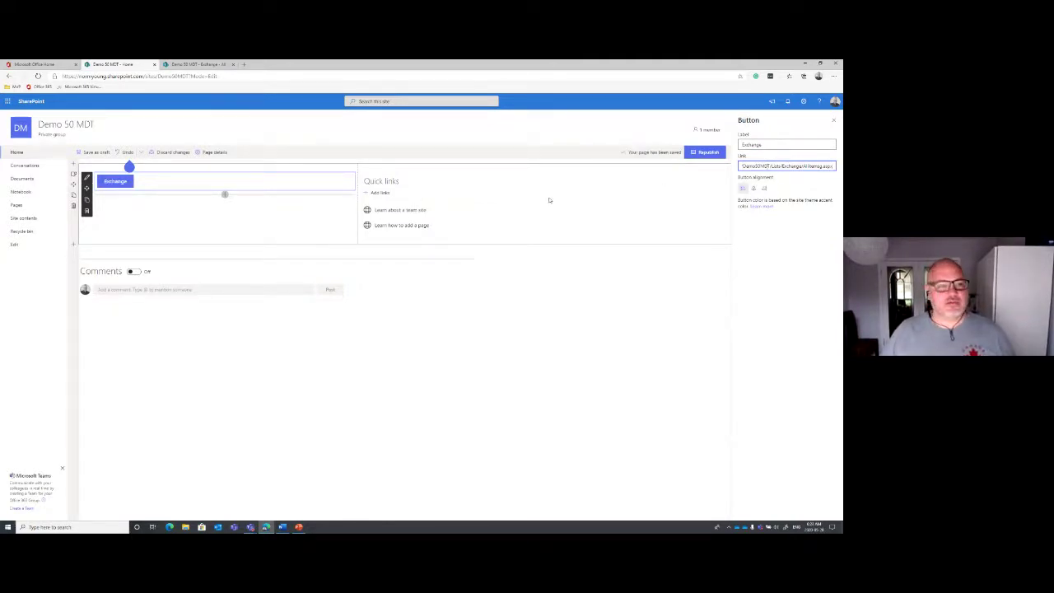
Add text above the button: "Welcome to the Exchange management site. Click the "Exchange" button to view and manage current agreements."
click(224, 168)
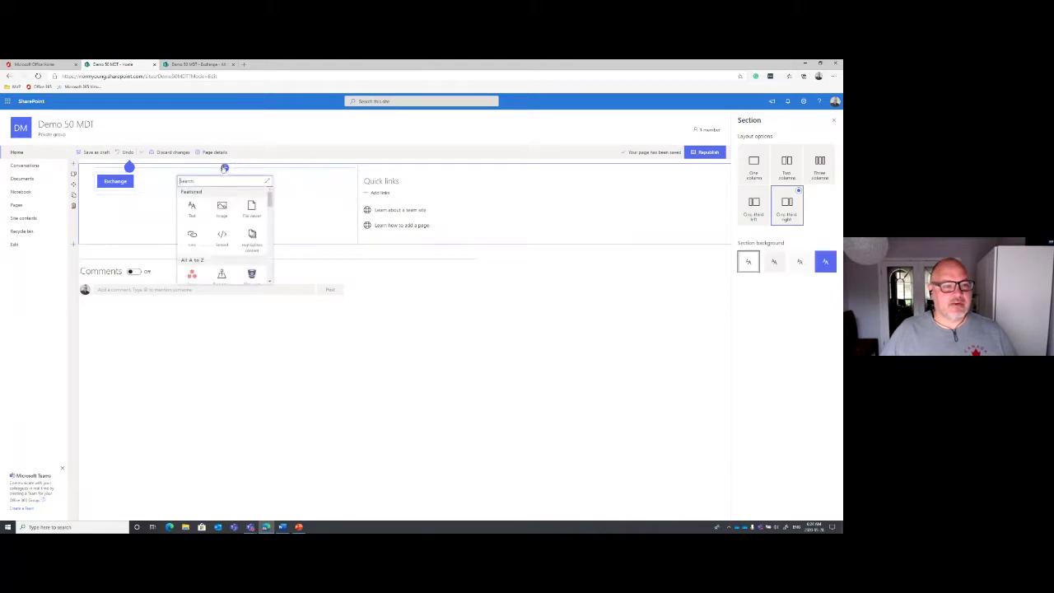
click(192, 208)
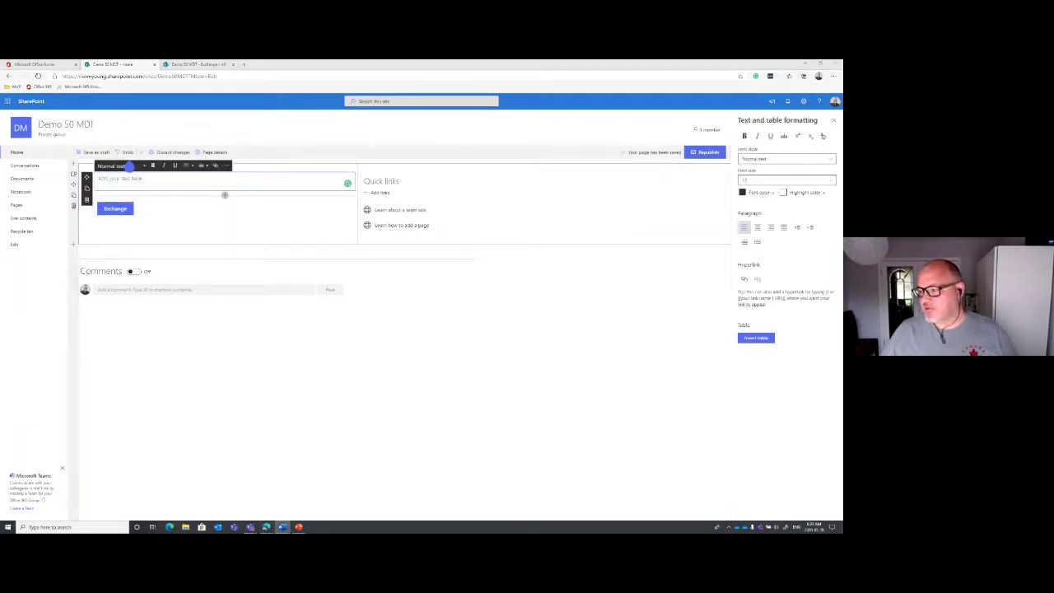
click(178, 177)
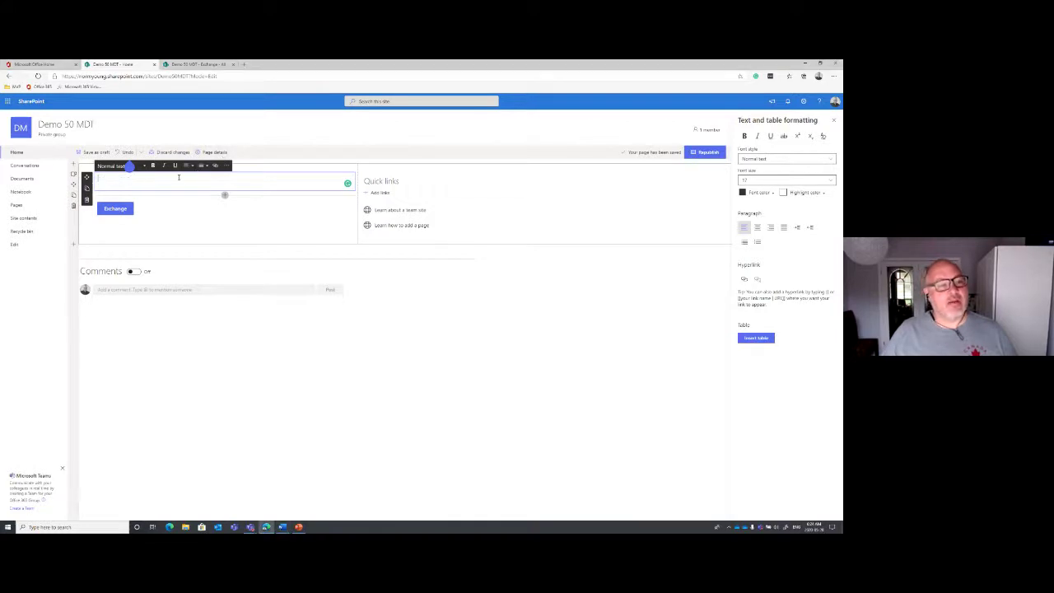
text(Welcome to the Exchange management site. Click the "Exchange" button to view and manage current agreements.)
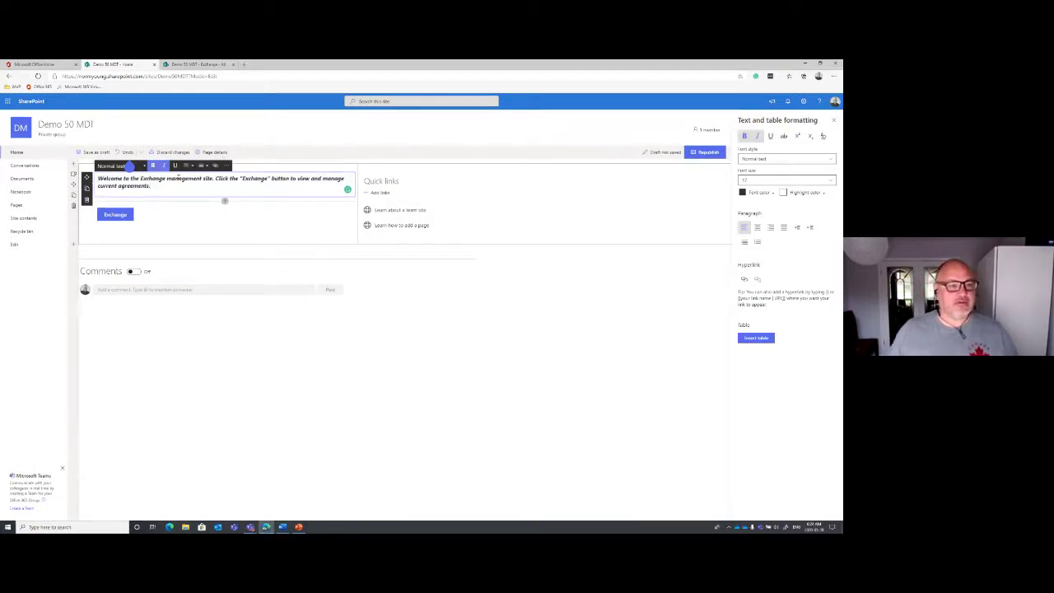
Remove the bold and italic formatting from the whole welcome text
key(ctrl+a)
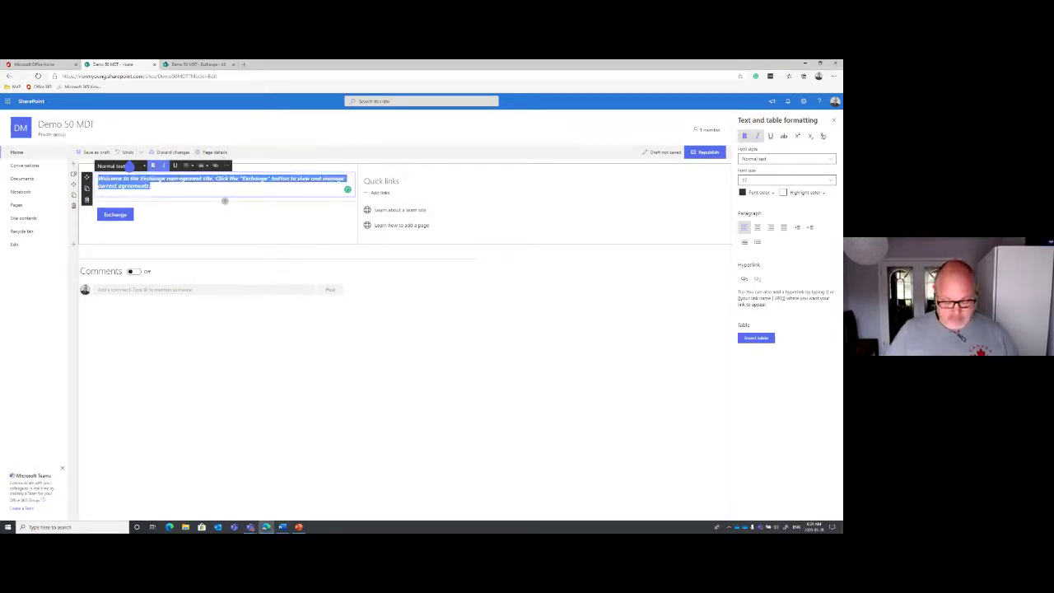
key(ctrl+b)
key(ctrl+i)
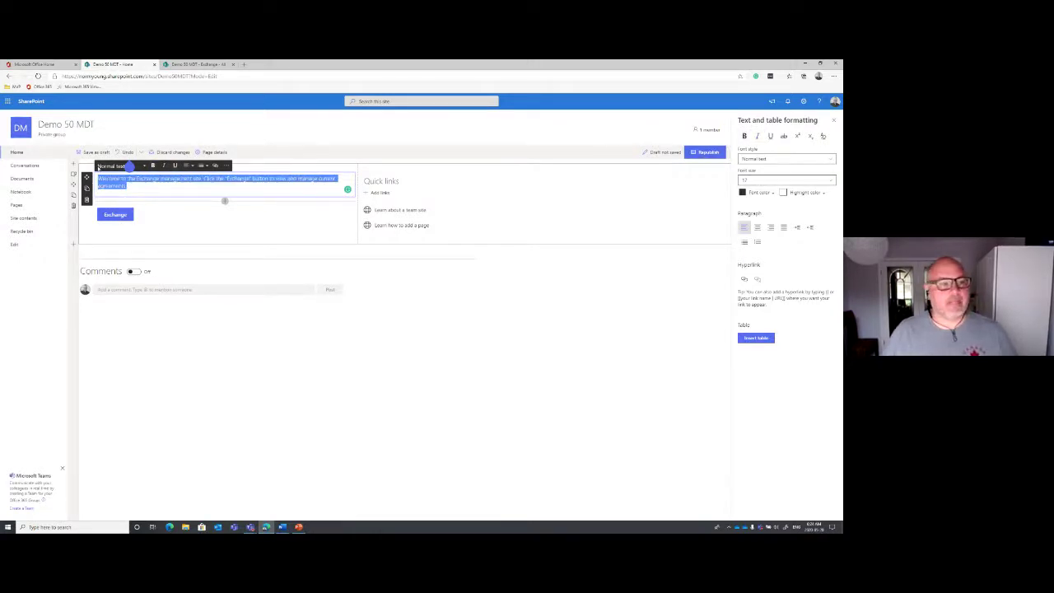
click(166, 223)
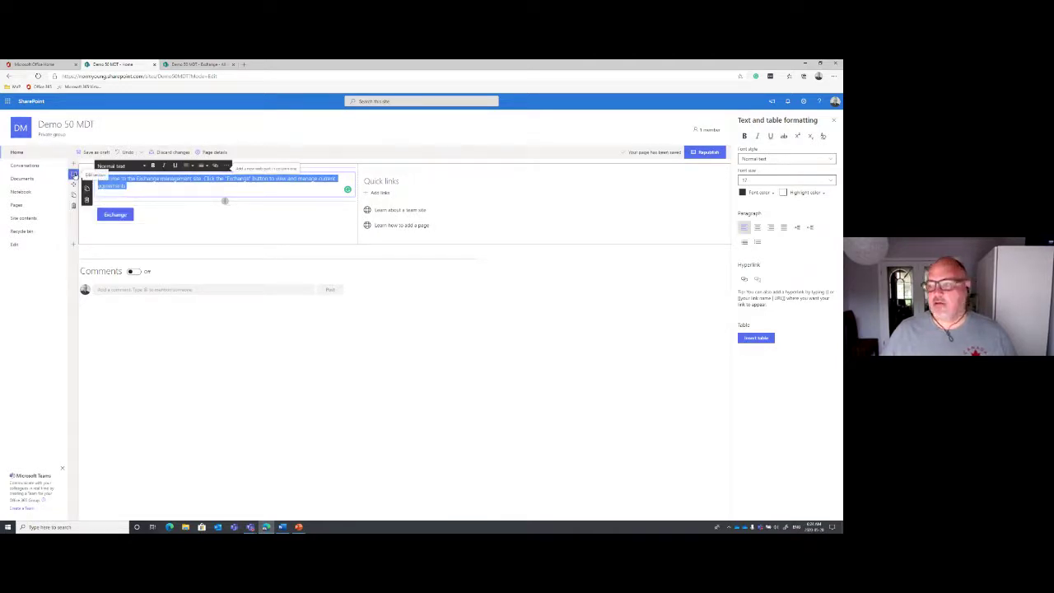
Set the section background to Soft and republish the home page
click(73, 174)
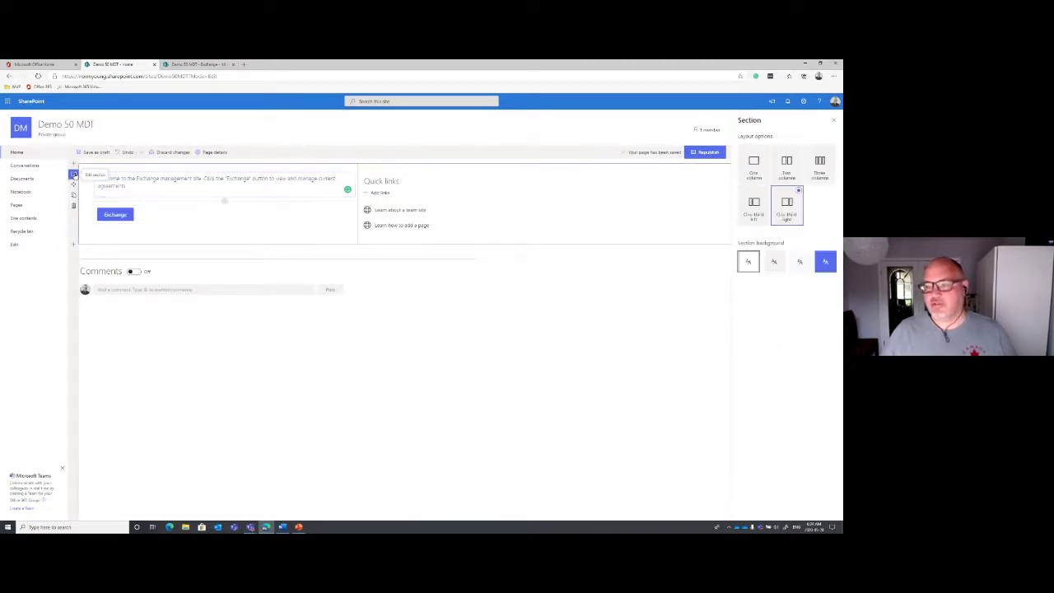
click(796, 263)
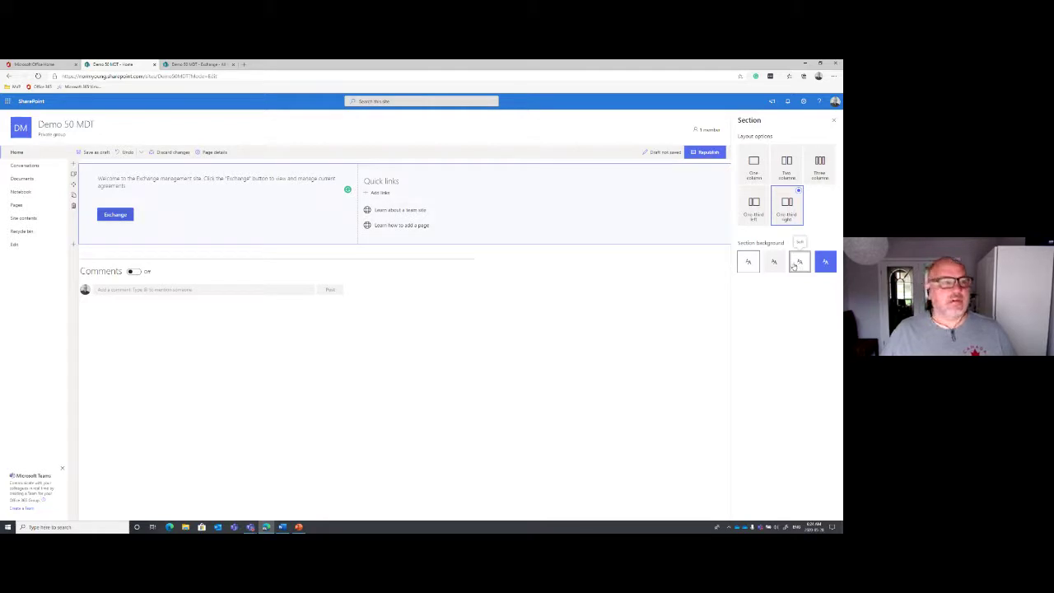
click(706, 152)
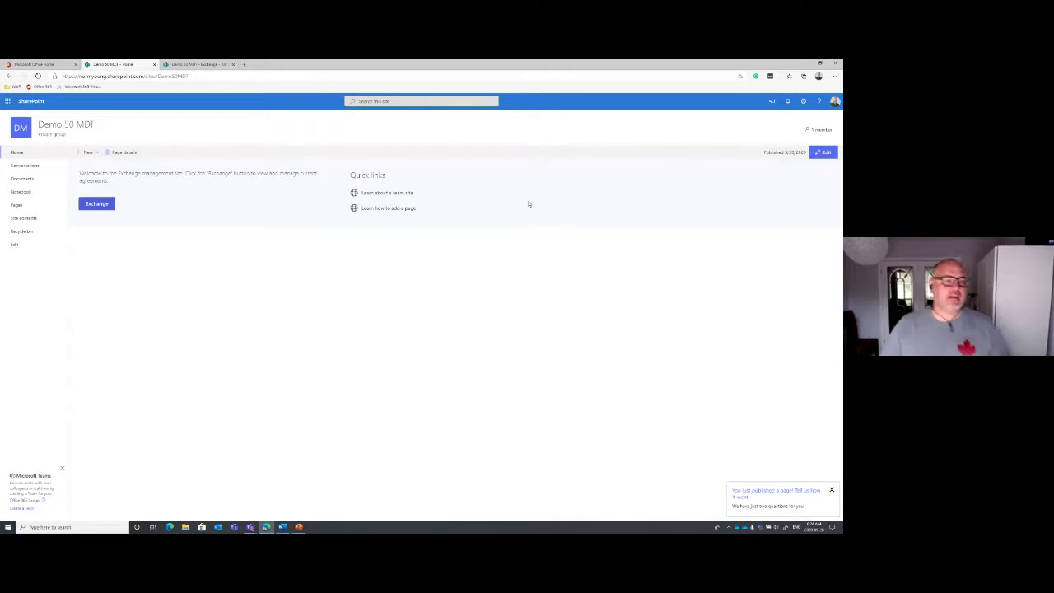
Try to remove the Conversations, Notebook, Pages and Site contents links from the site navigation and save it
click(16, 245)
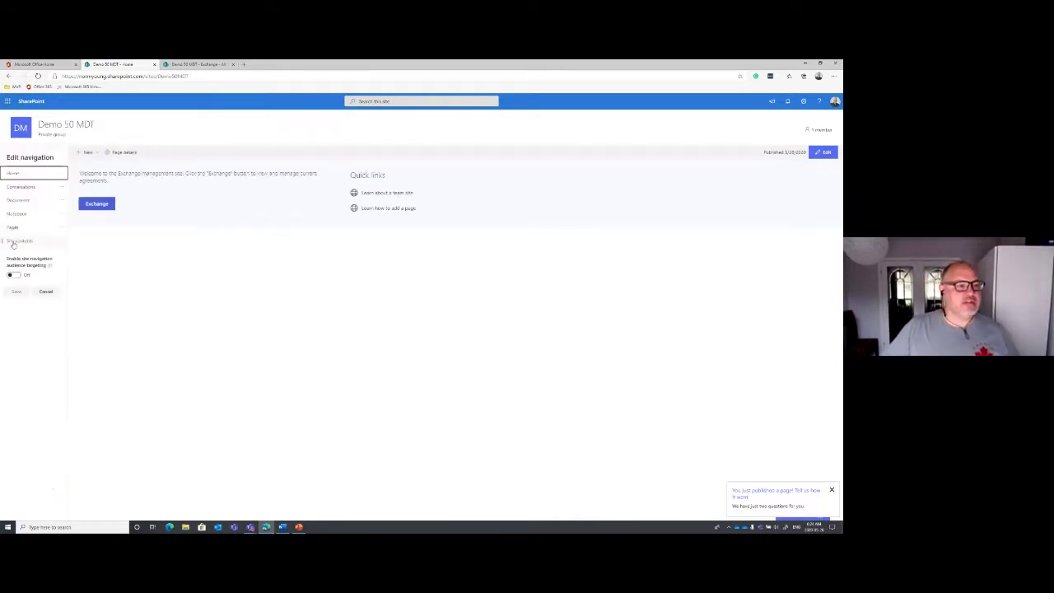
click(61, 187)
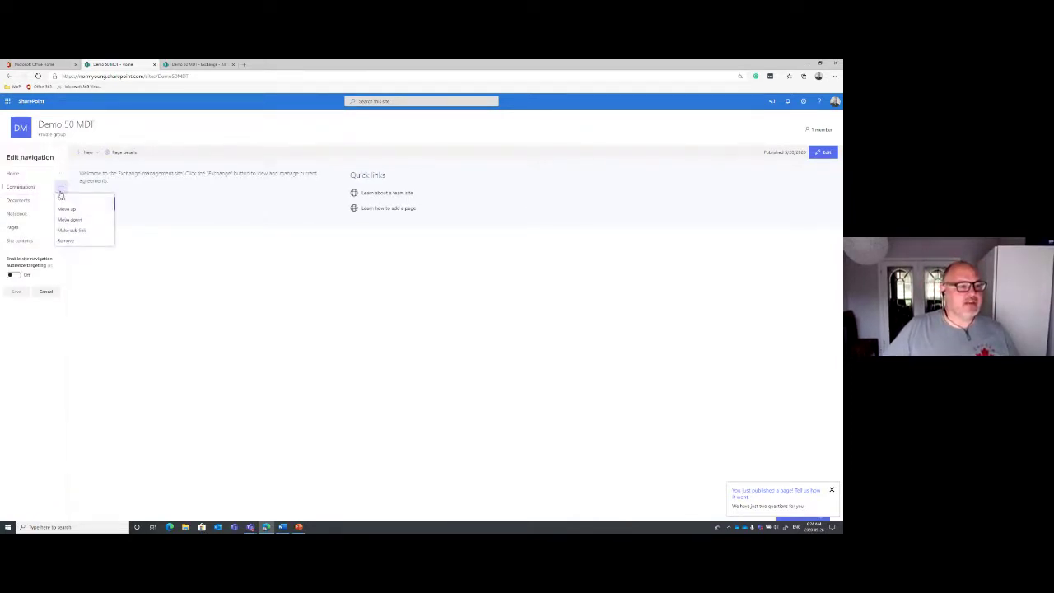
click(71, 242)
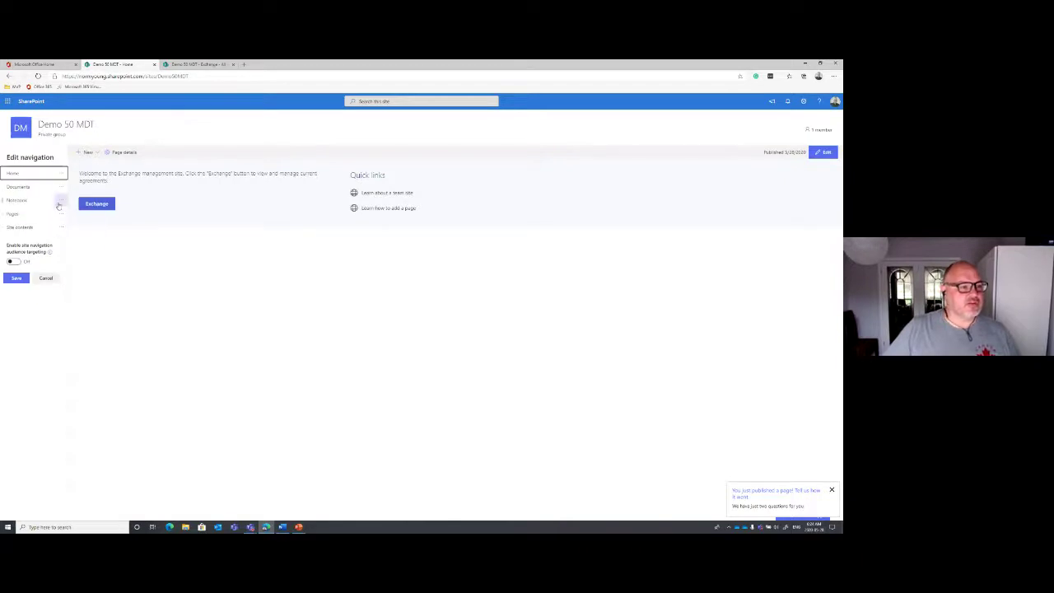
click(61, 201)
click(63, 252)
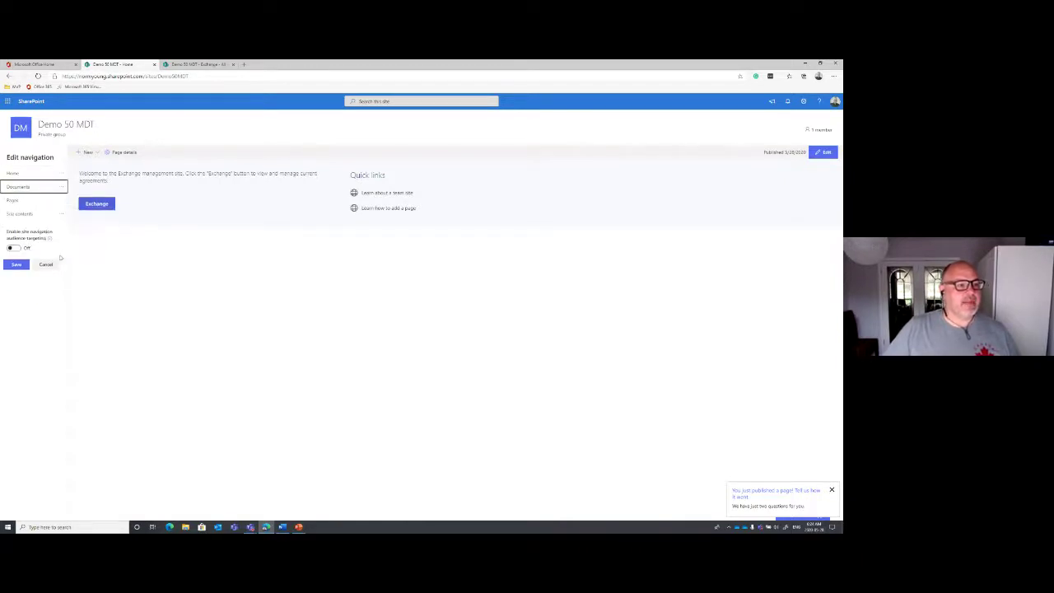
click(61, 201)
click(64, 252)
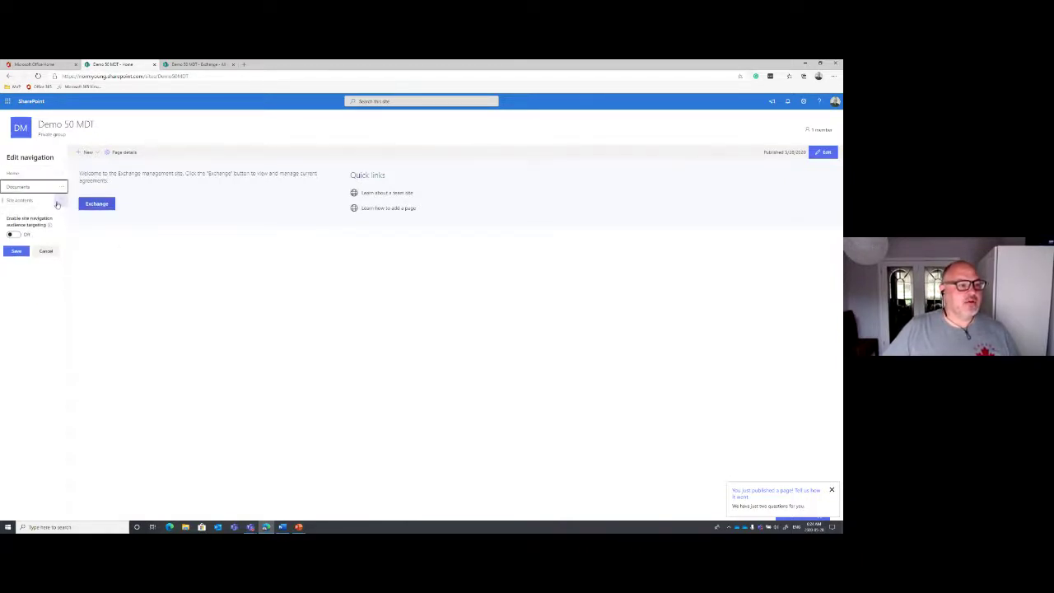
click(61, 201)
click(64, 247)
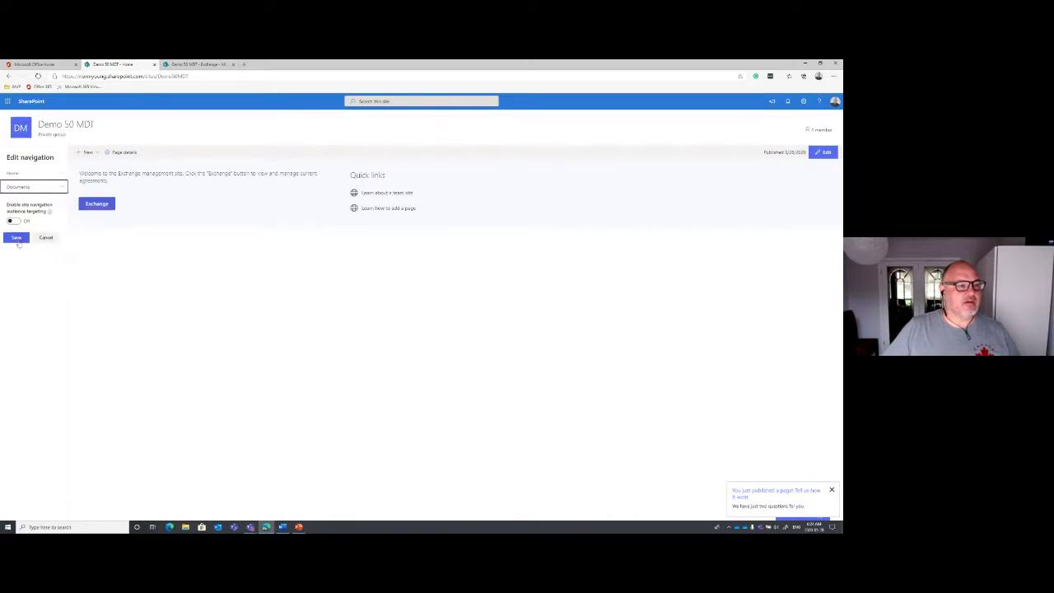
click(16, 238)
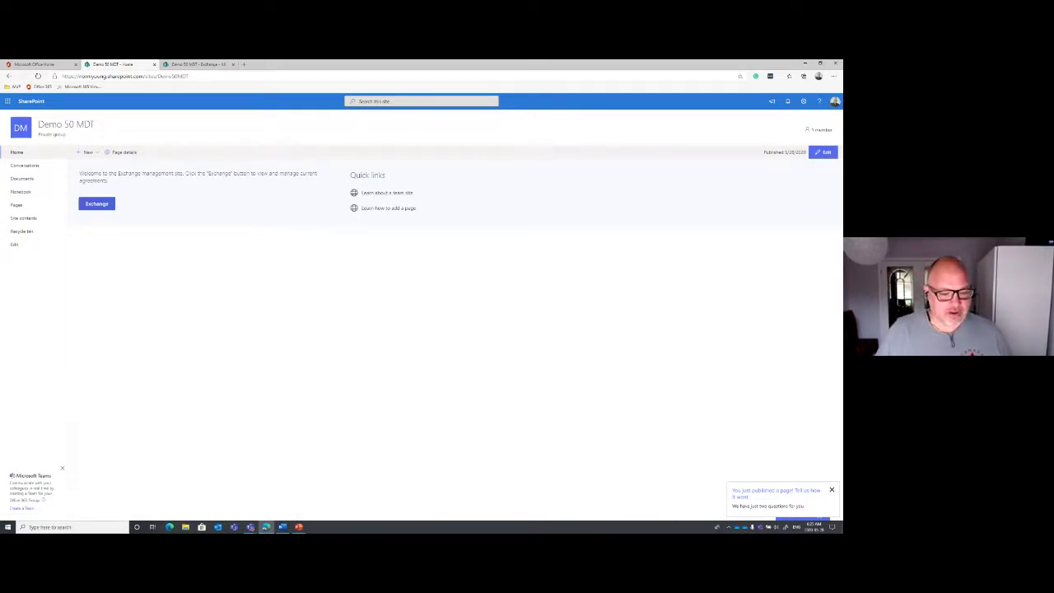
Reload the team site's home page and close the spare browser tab showing the Exchange list
click(266, 527)
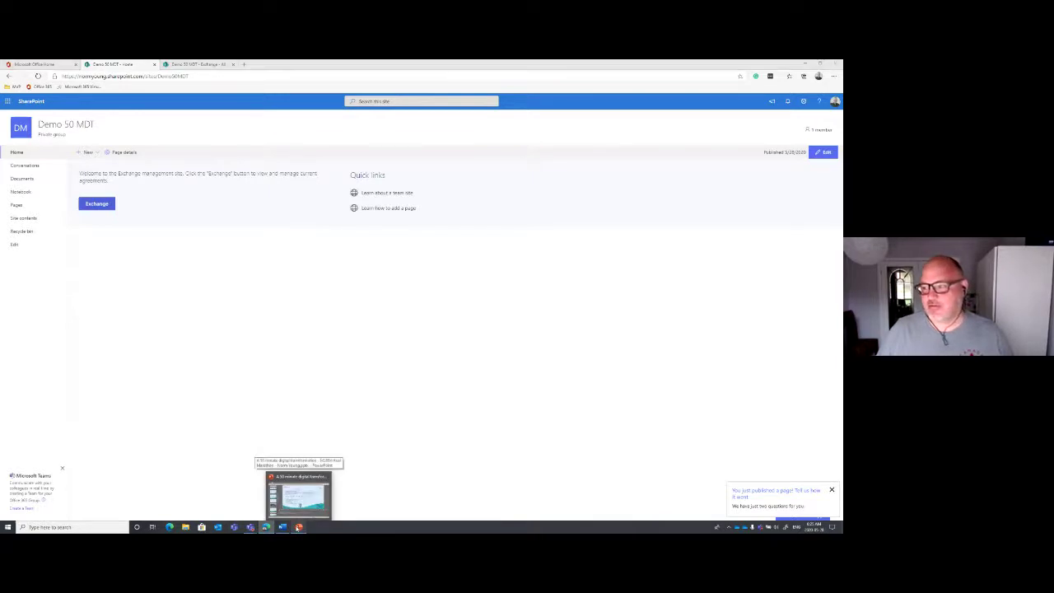
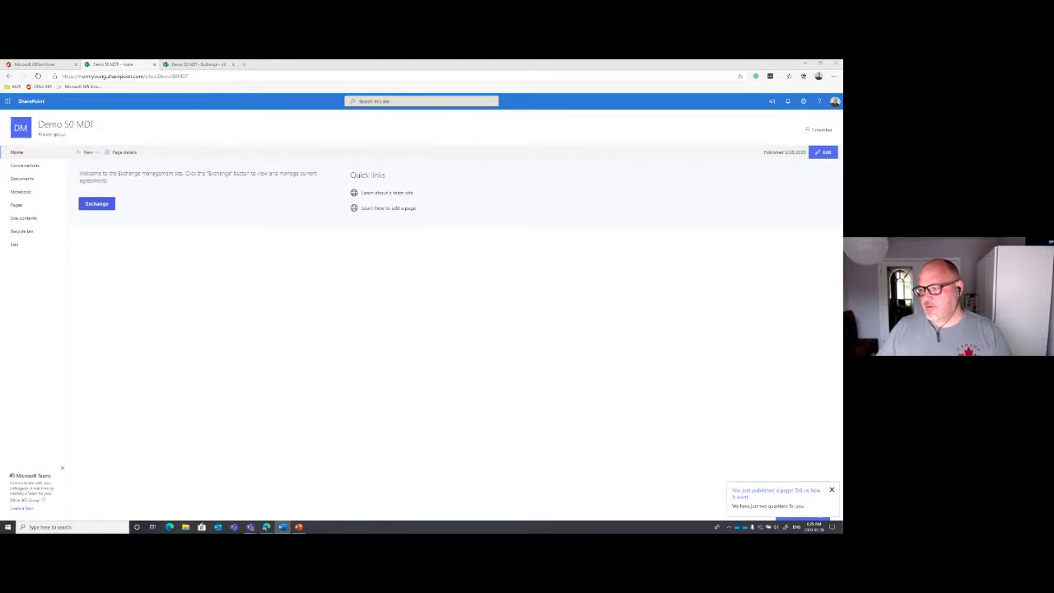
click(42, 198)
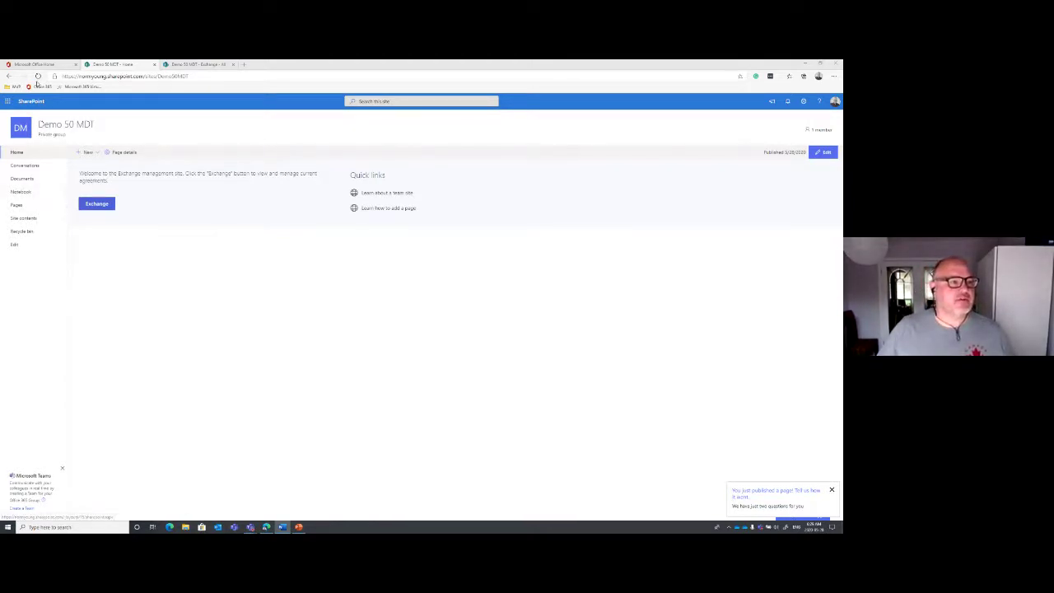
click(233, 64)
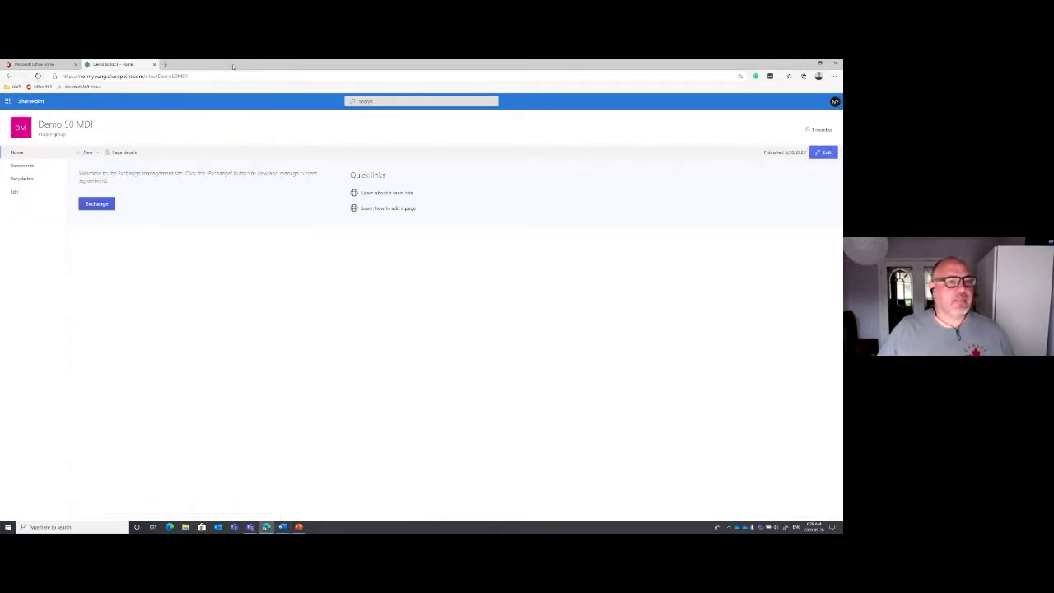
Open the Exchange list from the home page, reload it and expand the list to fill the page
click(93, 204)
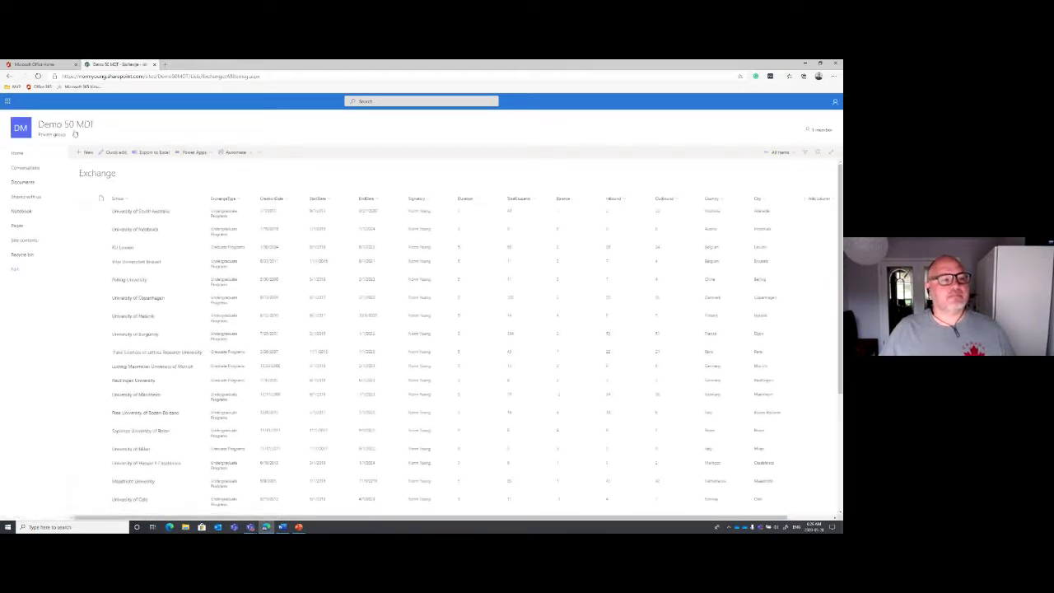
click(37, 76)
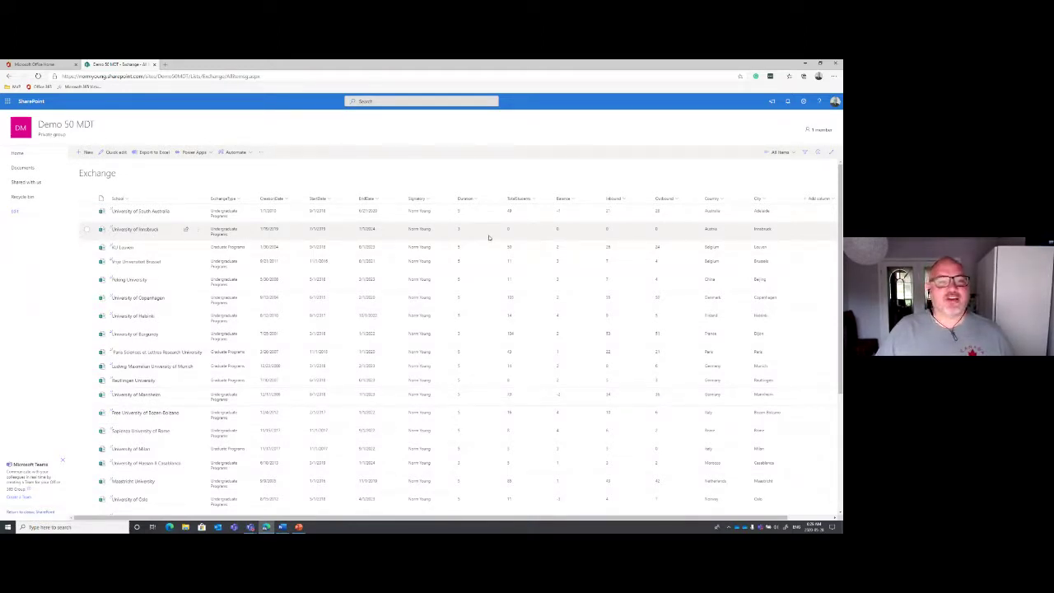
click(831, 155)
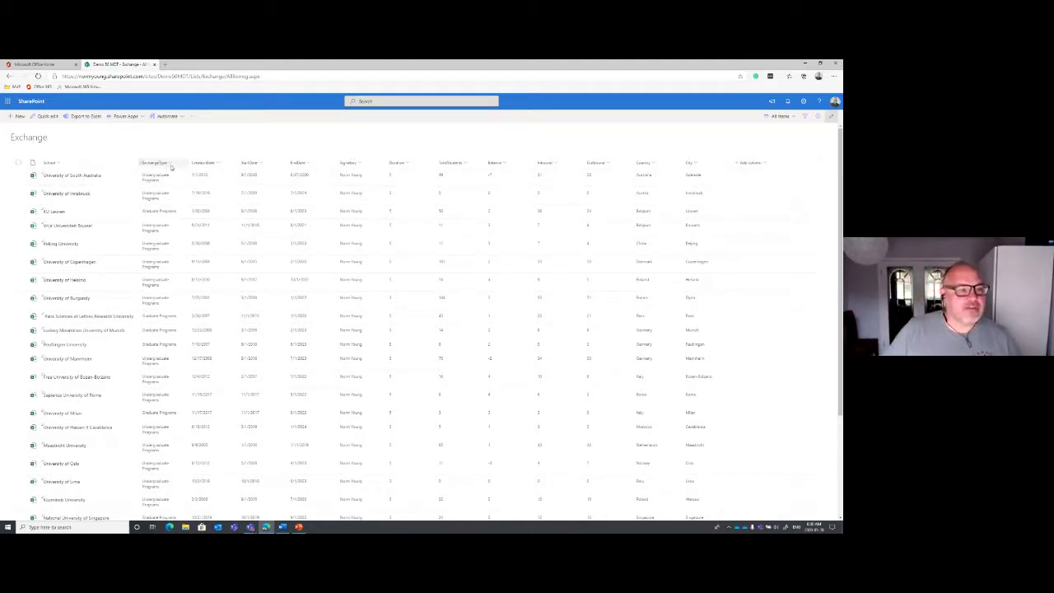
Examine the fields and their types in the Exchange list's new item form, enlarged for reading, and cancel the form
click(23, 121)
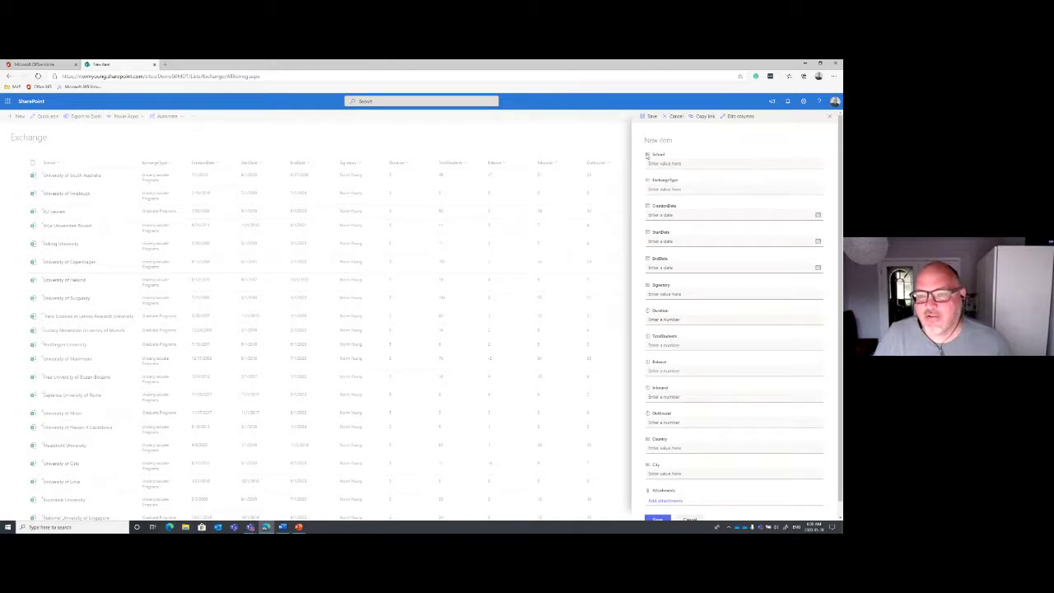
key(ctrl+plus)
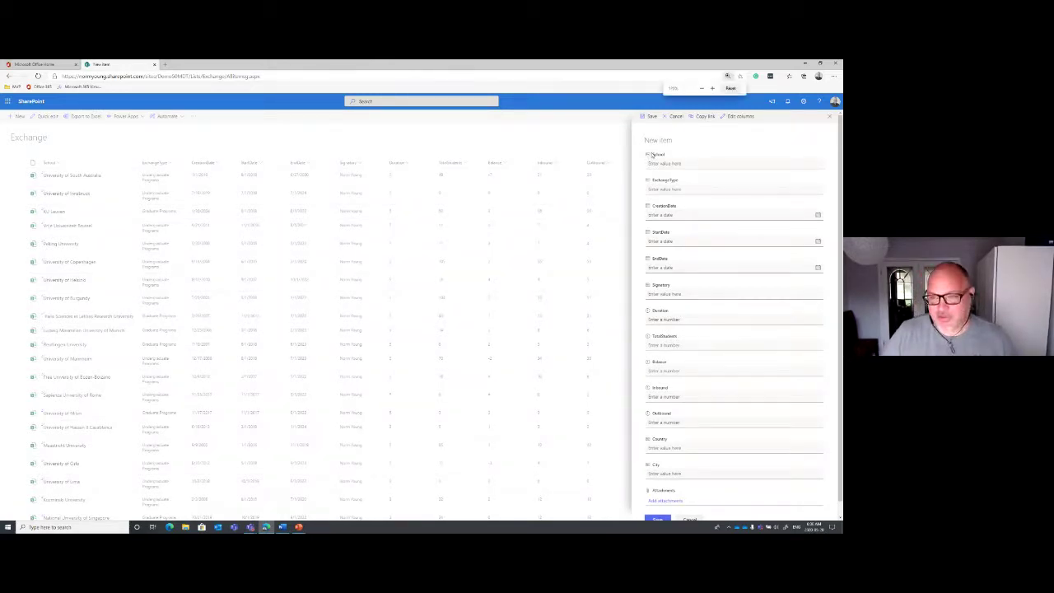
key(ctrl+plus)
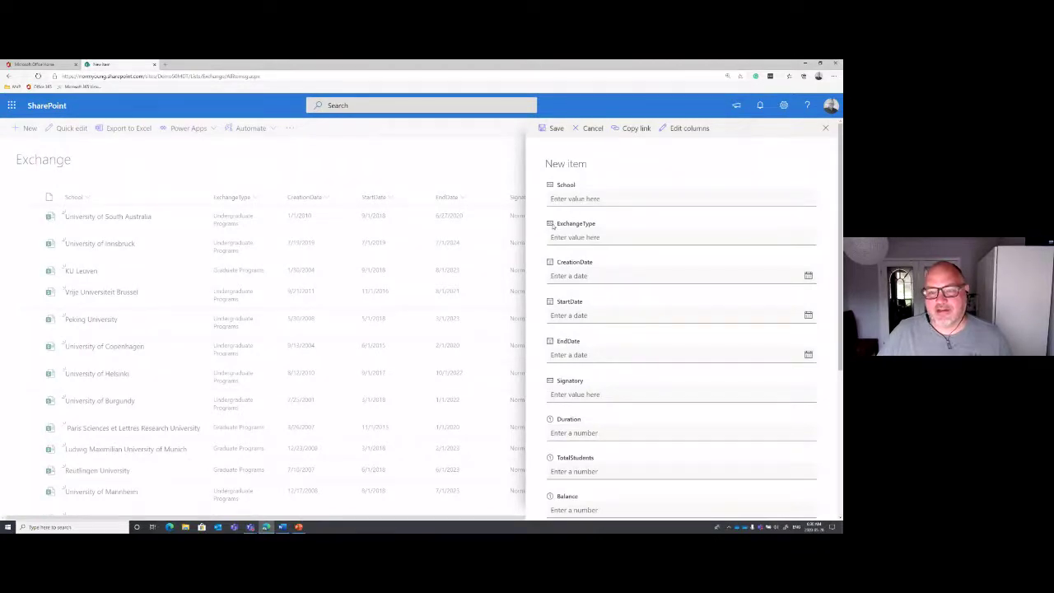
scroll(629, 395, down, 3)
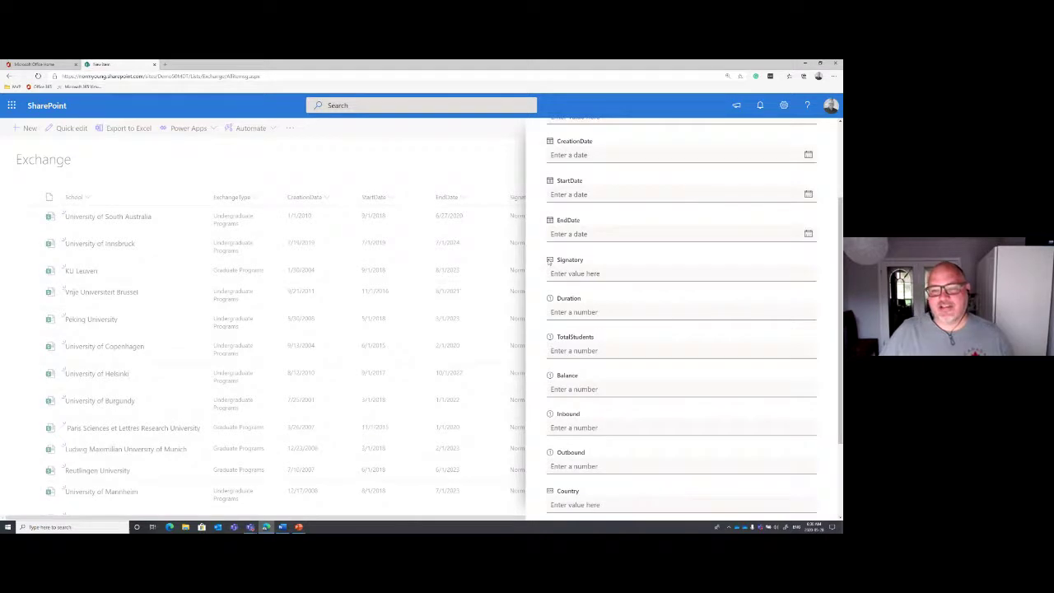
scroll(652, 388, down, 3)
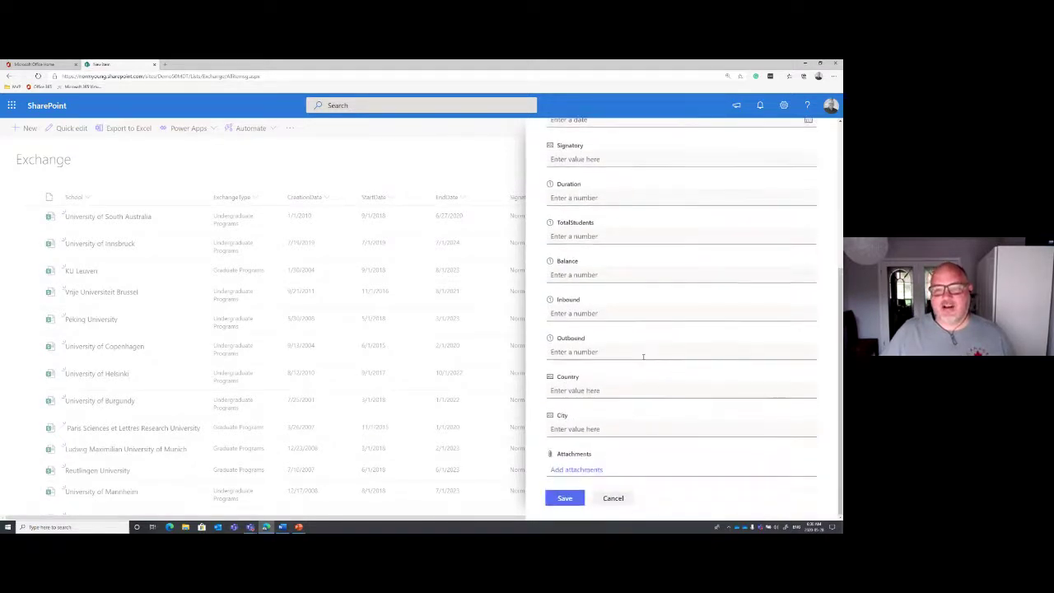
scroll(642, 354, up, 3)
scroll(602, 219, down, 3)
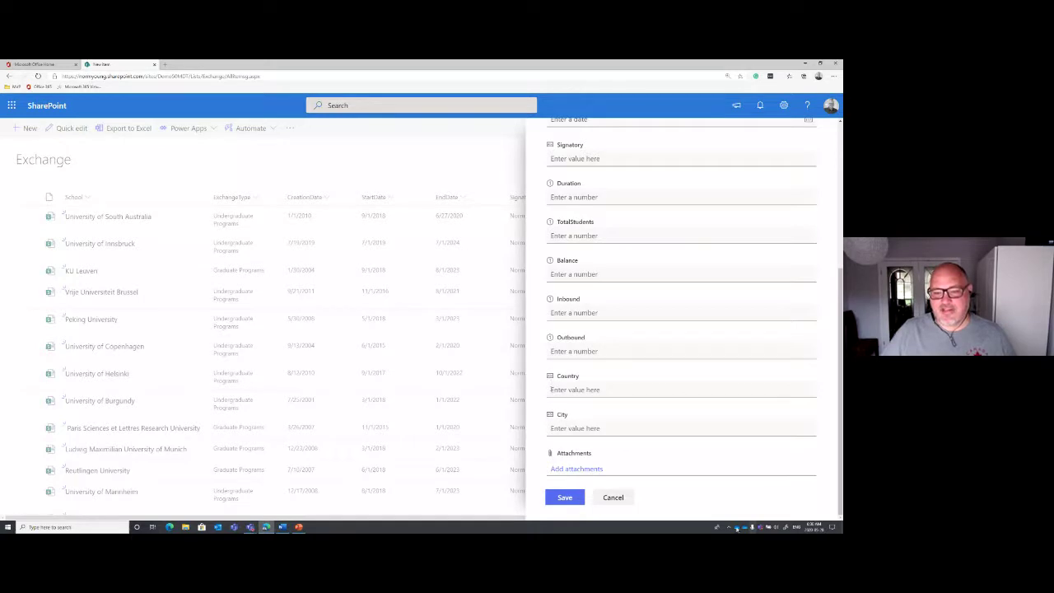
click(619, 497)
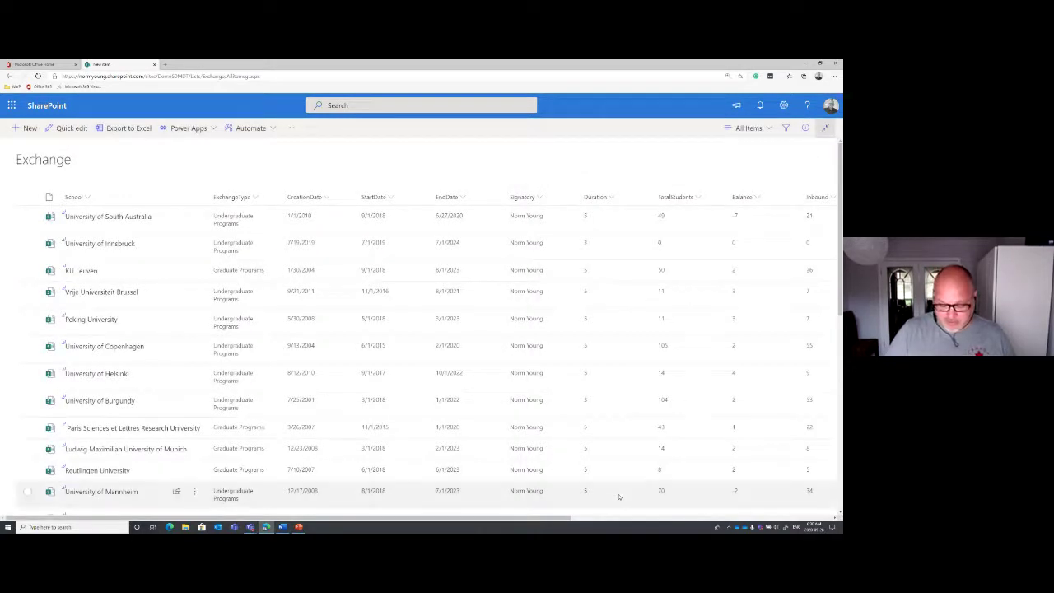
key(ctrl+minus)
key(ctrl+minus)
key(ctrl+minus)
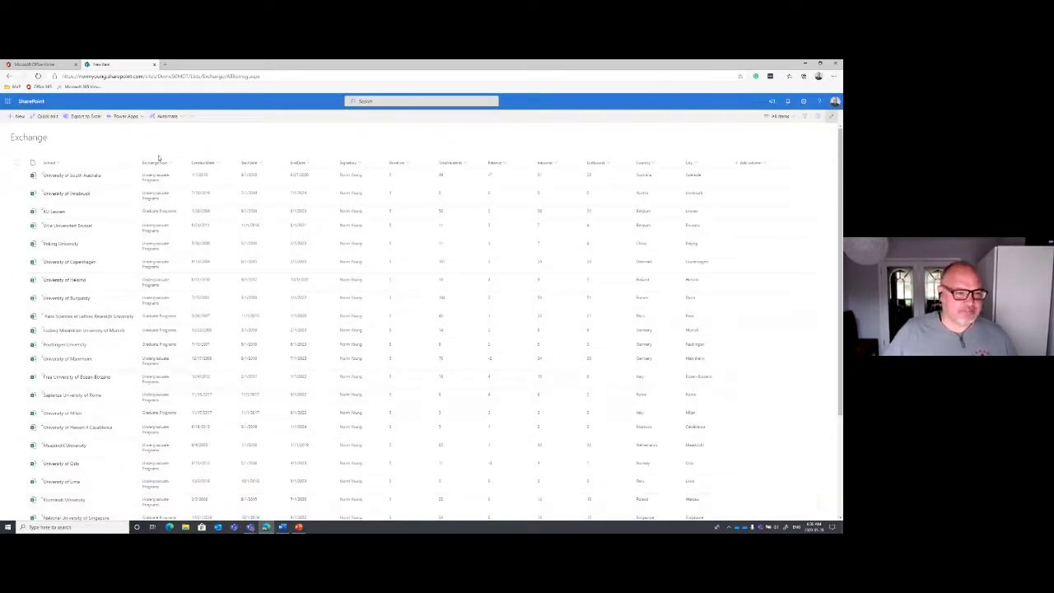
click(171, 163)
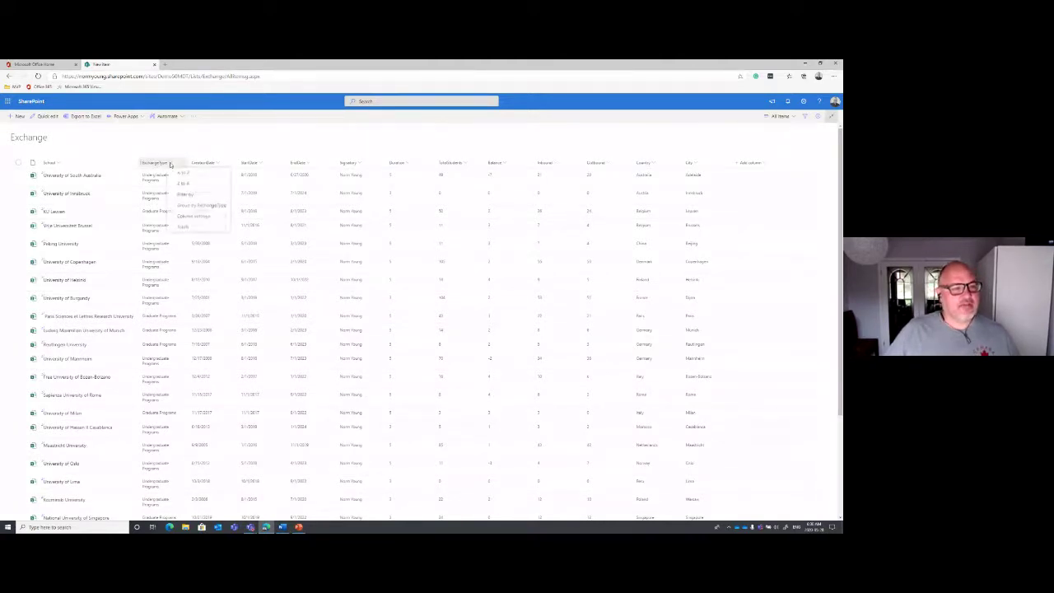
mouse_move(194, 216)
click(238, 218)
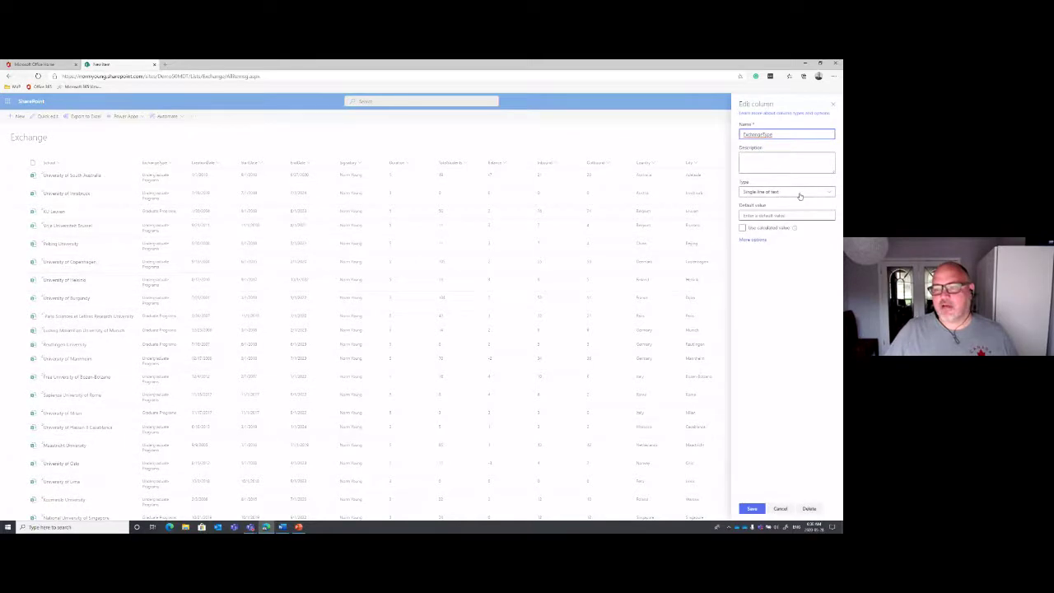
click(798, 193)
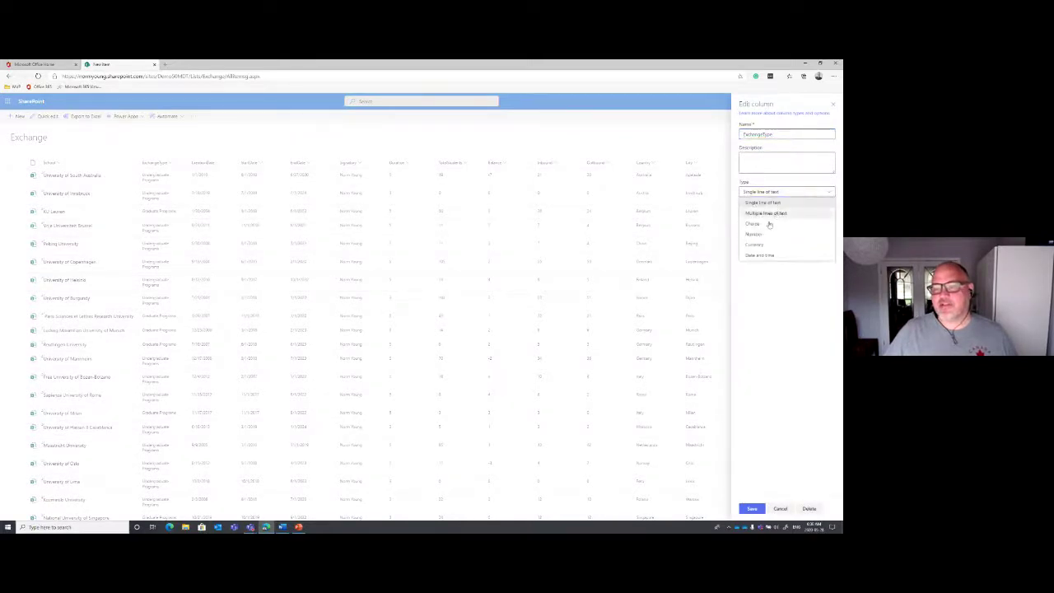
click(766, 222)
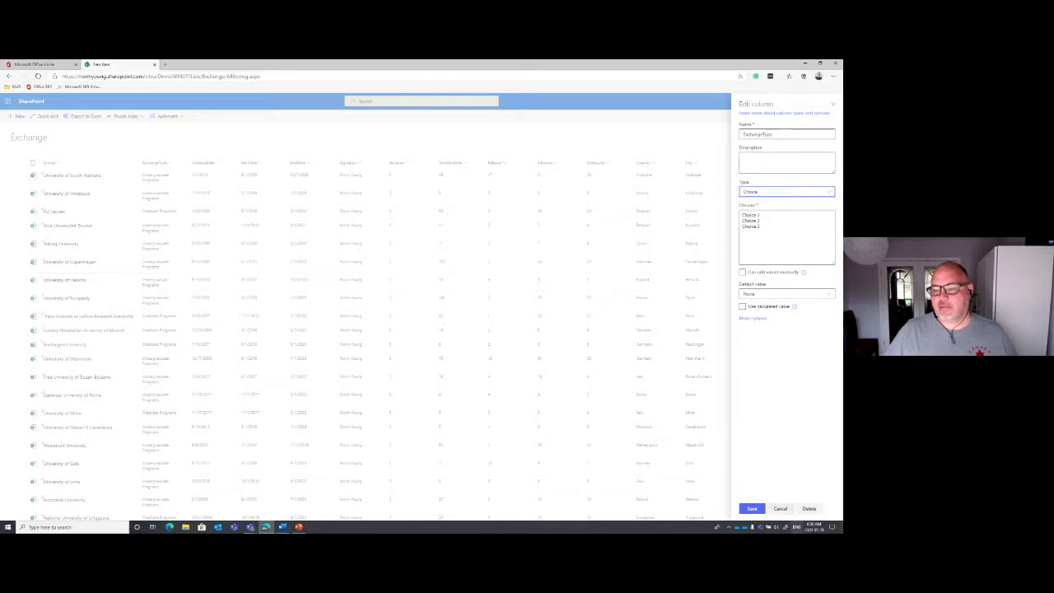
click(782, 509)
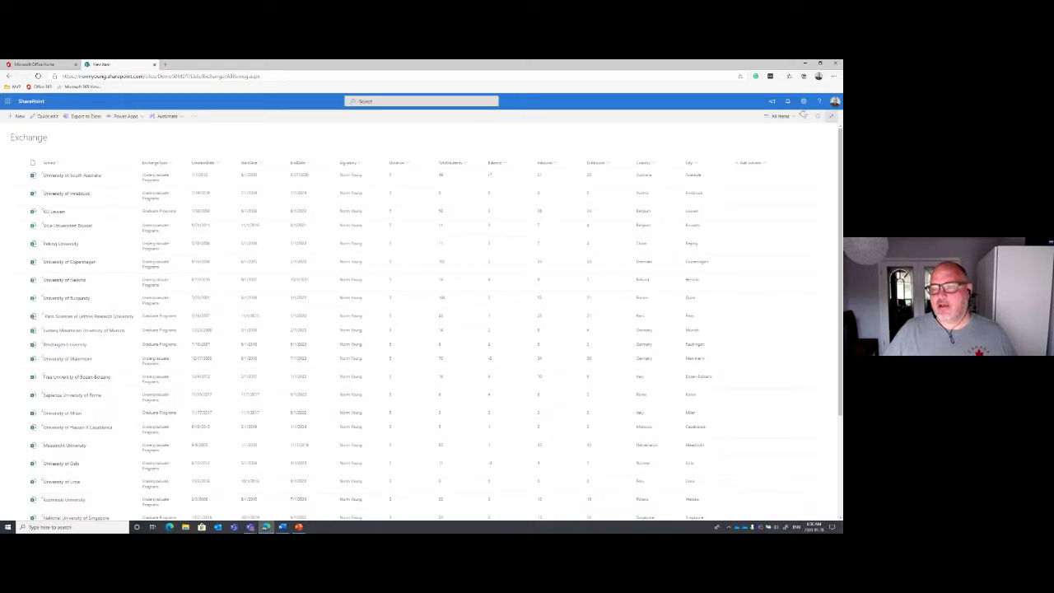
Open the ExchangeType column from the Exchange list settings and set its type to Choice
click(803, 101)
click(759, 169)
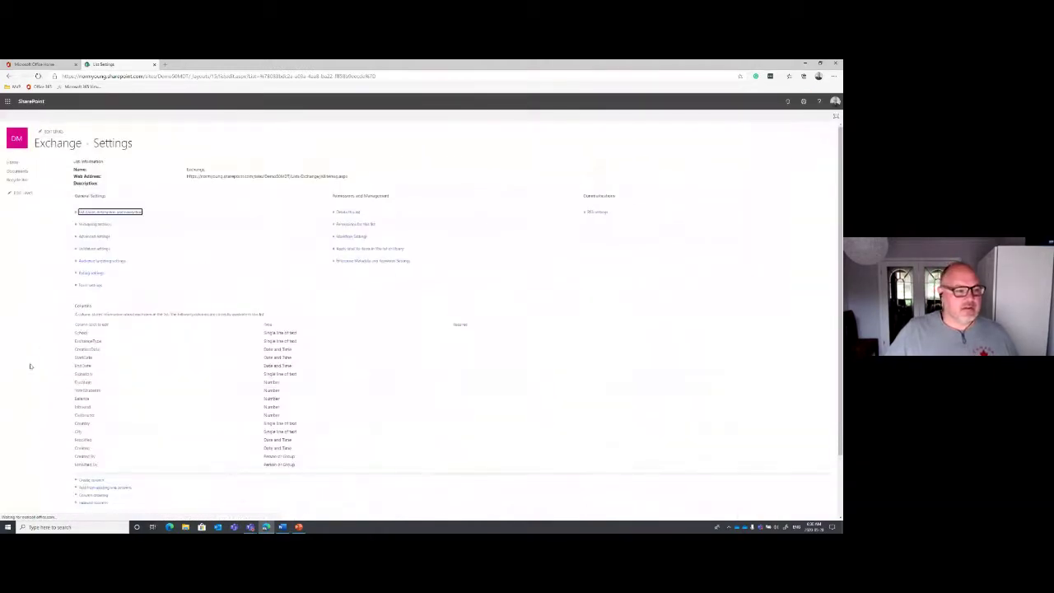
click(90, 343)
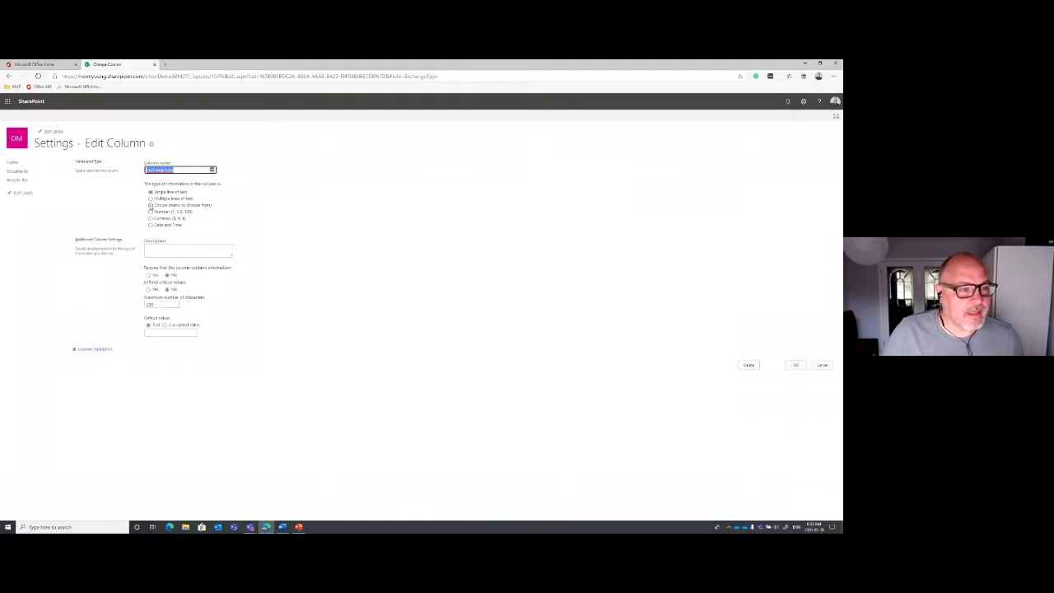
click(151, 205)
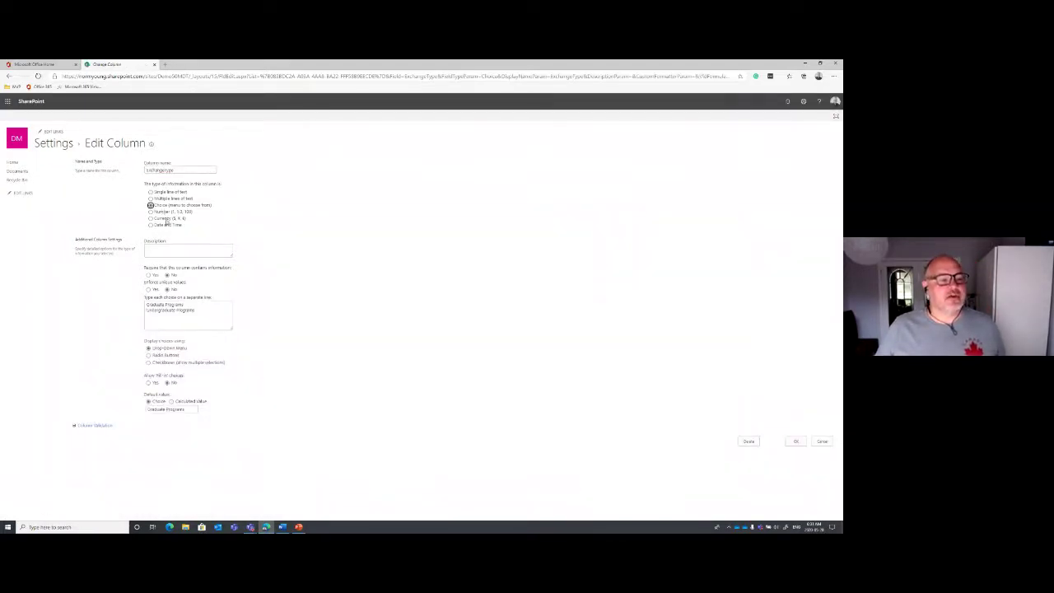
Clear the ExchangeType column's default value, save the column and return to the Exchange list
drag(200, 313, 123, 303)
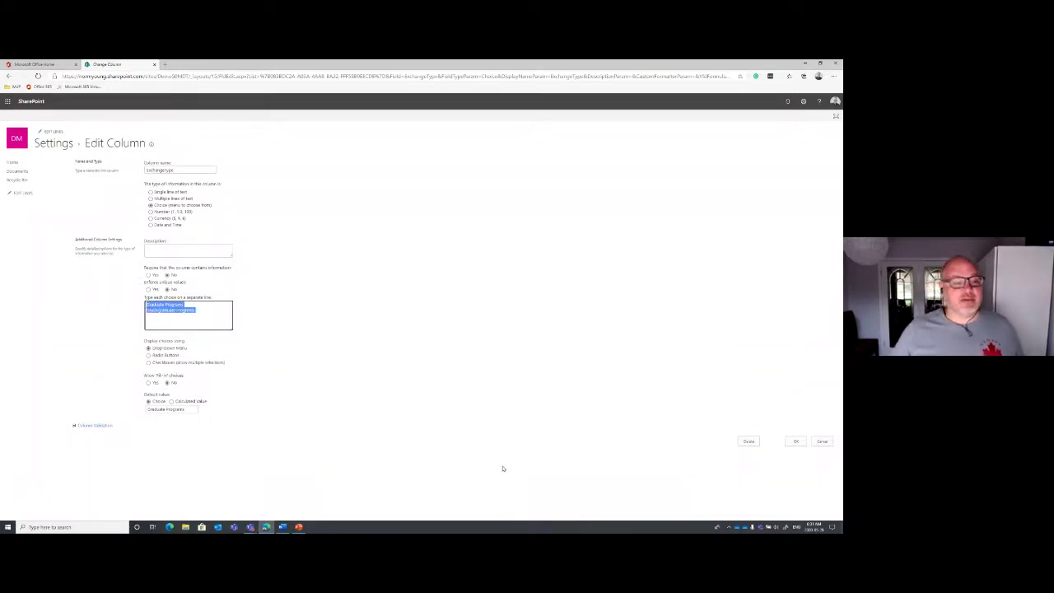
drag(186, 410, 3, 399)
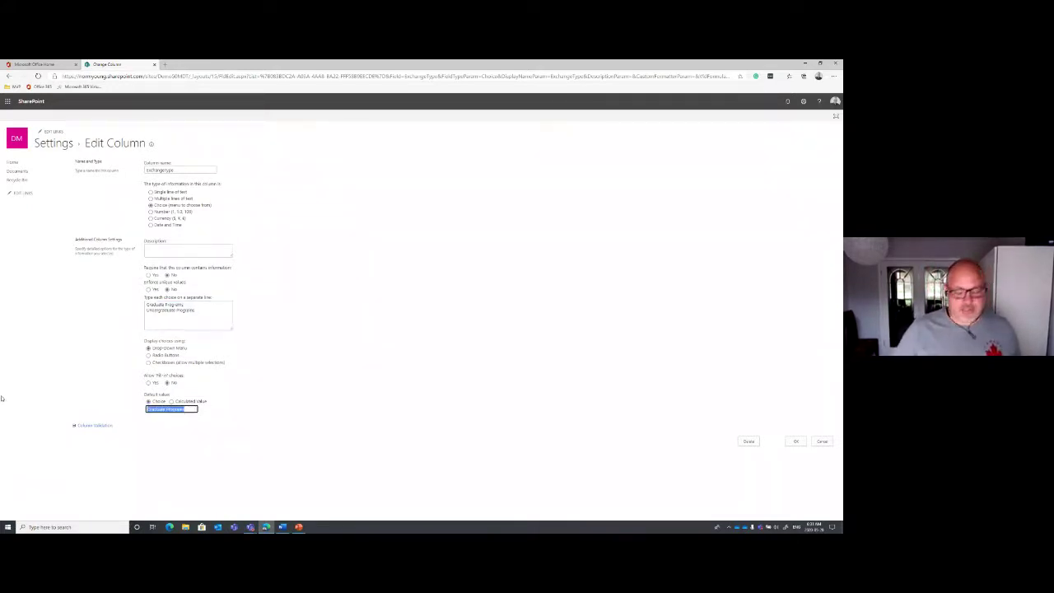
key(Delete)
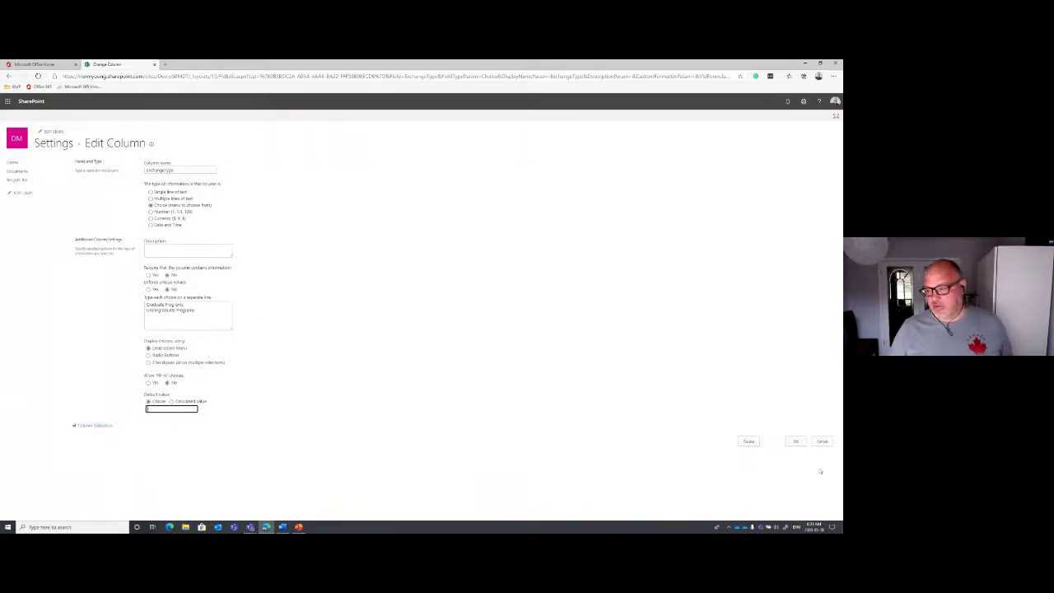
click(795, 441)
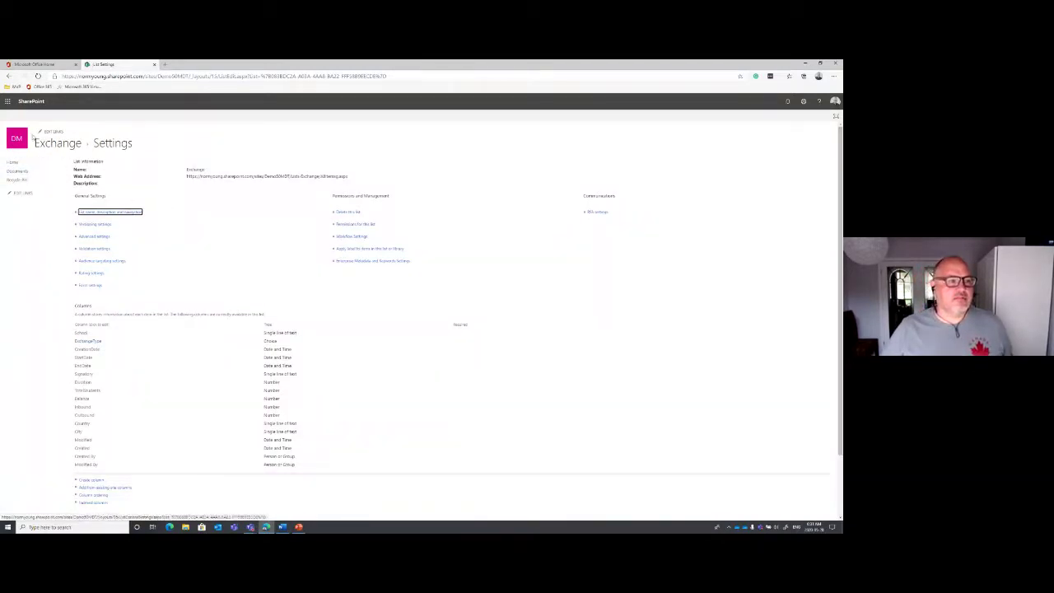
click(63, 145)
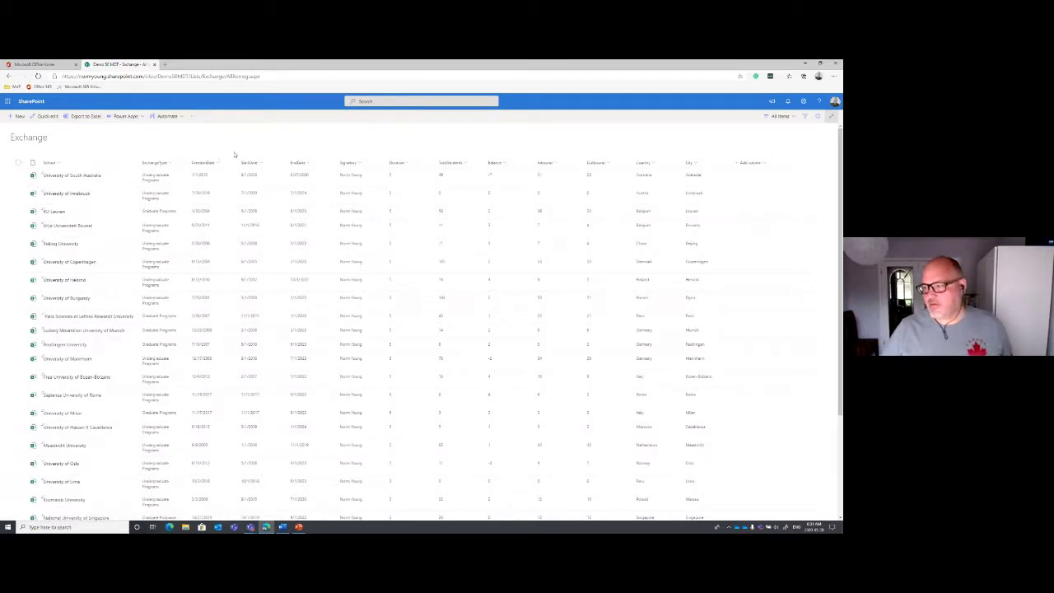
Insert a Choice column named Status between the EndDate and Signatory columns
click(336, 156)
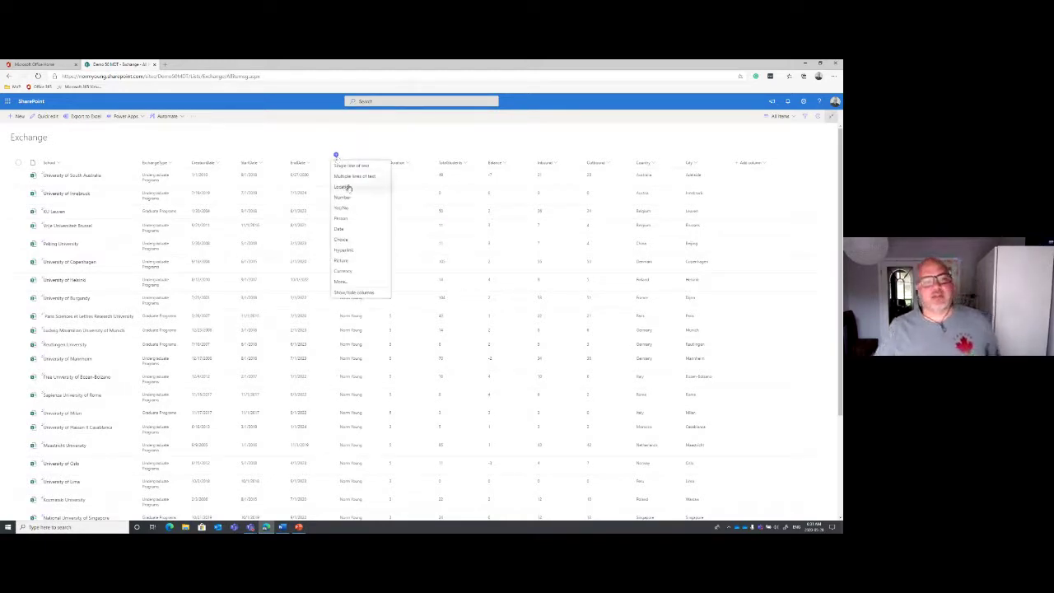
click(356, 238)
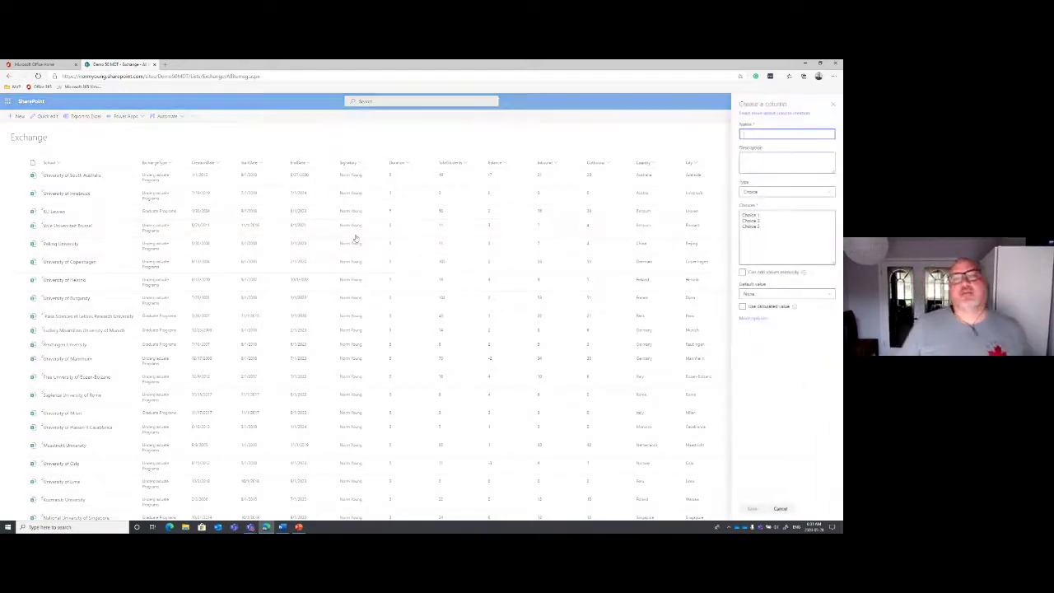
text(S)
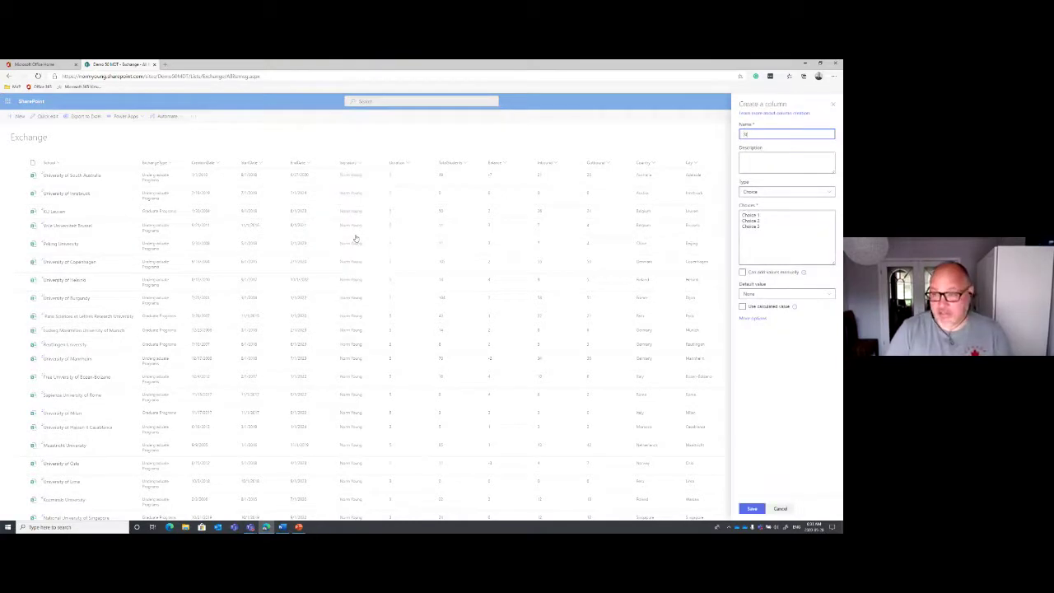
text(tatu)
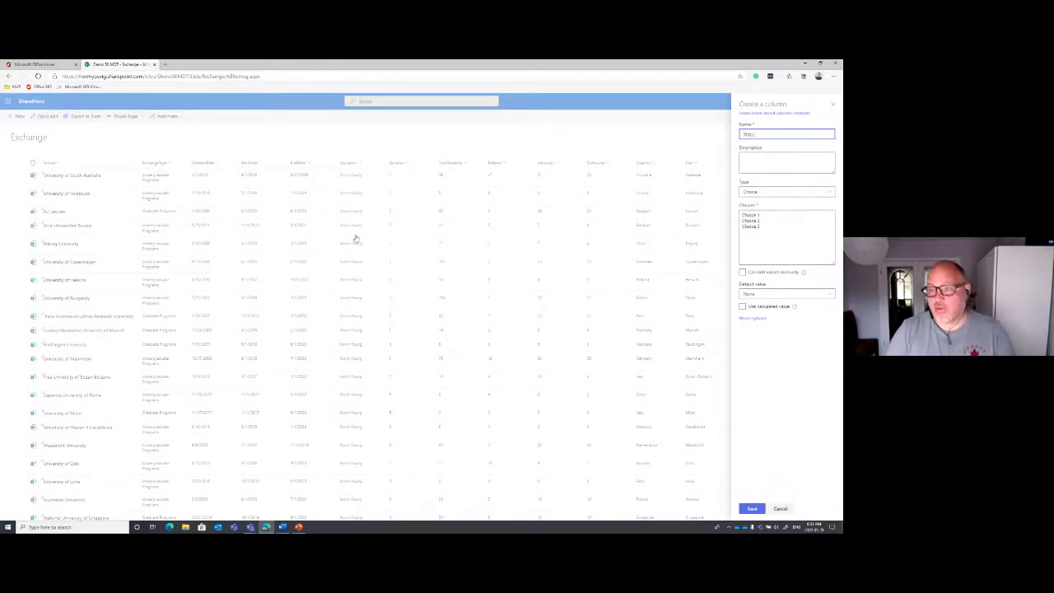
text(s)
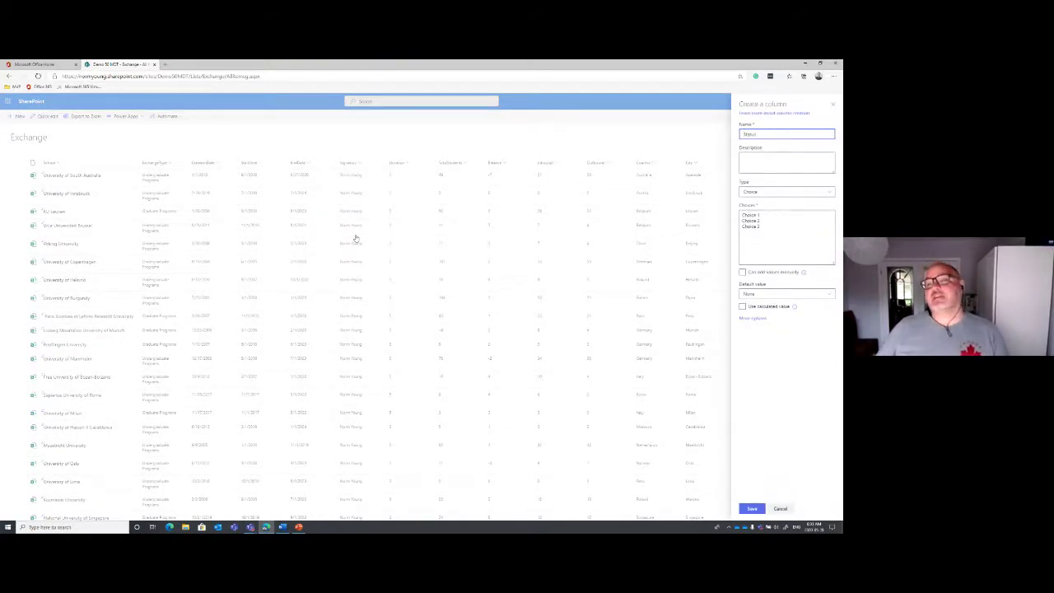
Replace the Status column's choices with Active and Expired, set the default value to Active and save the column
key(Tab)
key(Tab)
key(Tab)
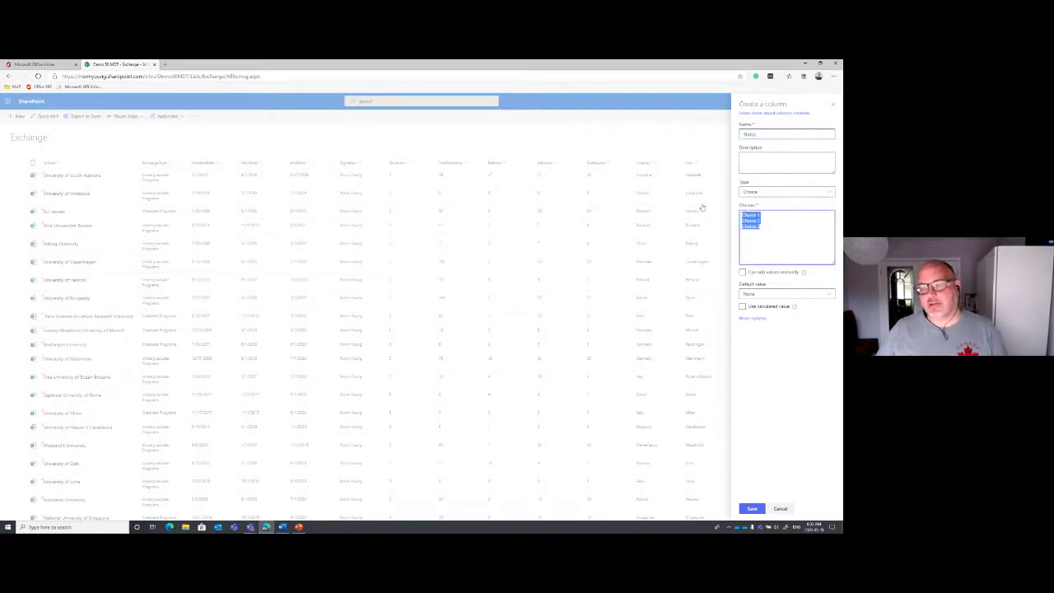
text(Act)
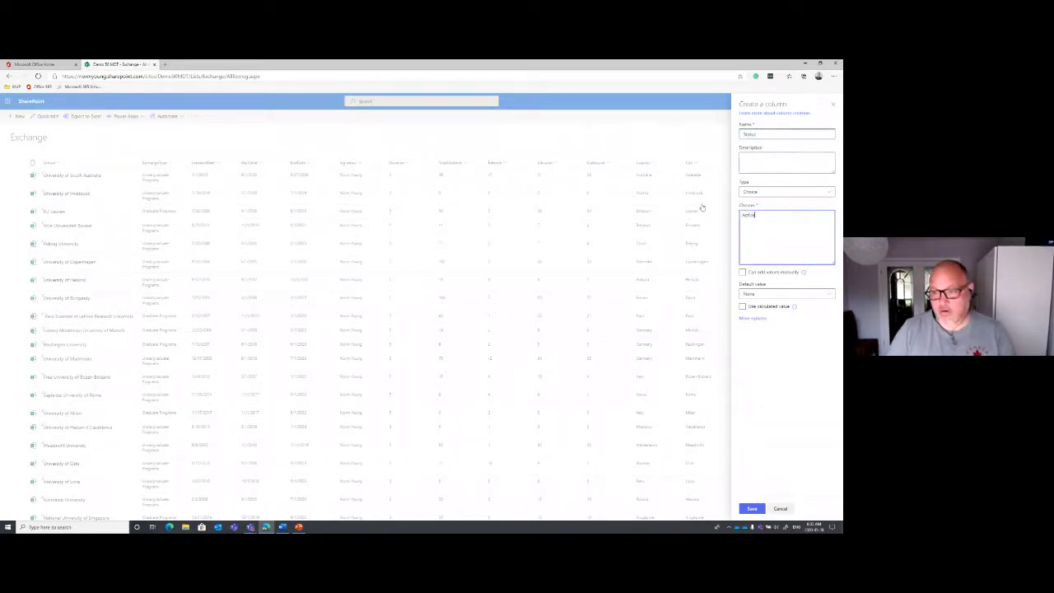
text(ive E)
text(xpired)
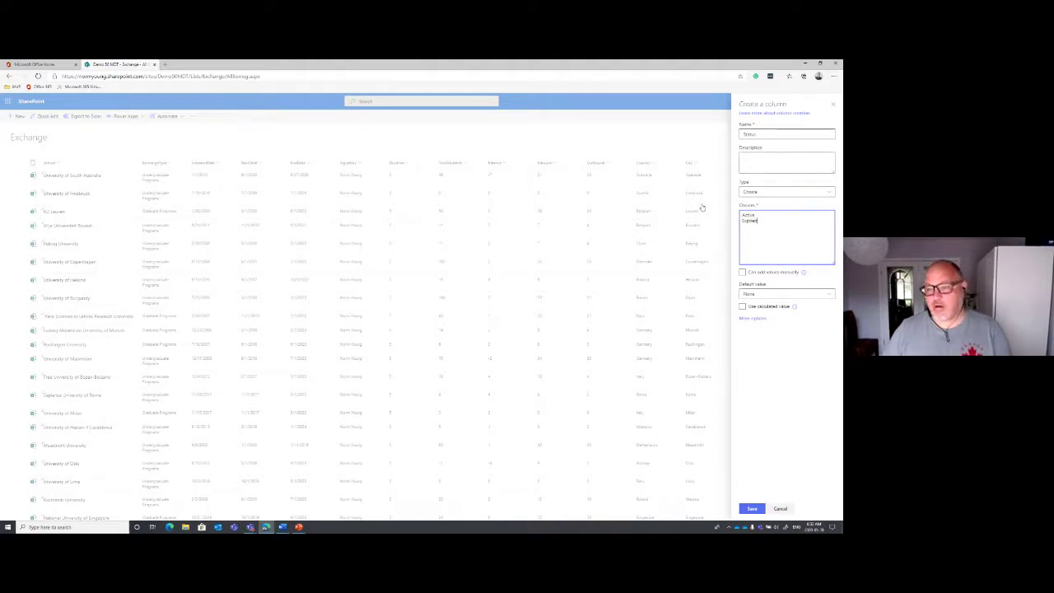
click(790, 296)
click(760, 316)
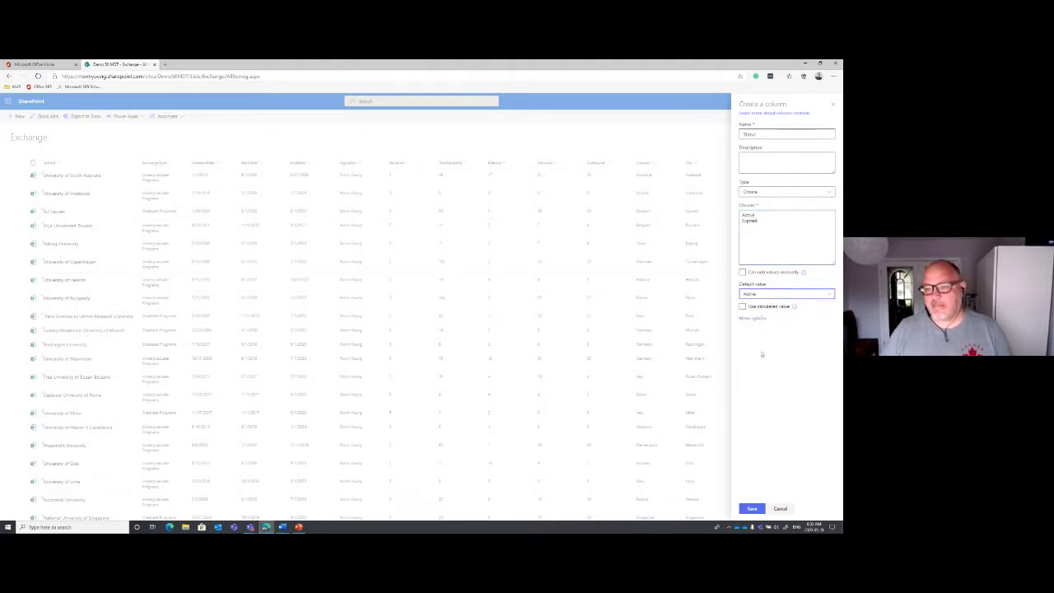
click(756, 508)
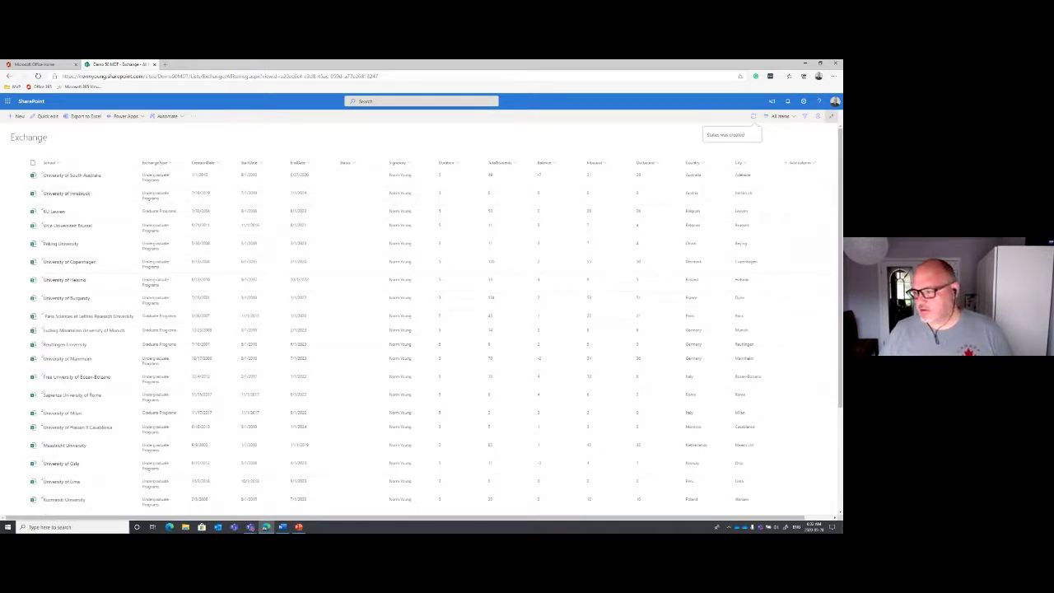
Insert a Person column named Owner between the Status and Signatory columns and save it
key(alt+Tab)
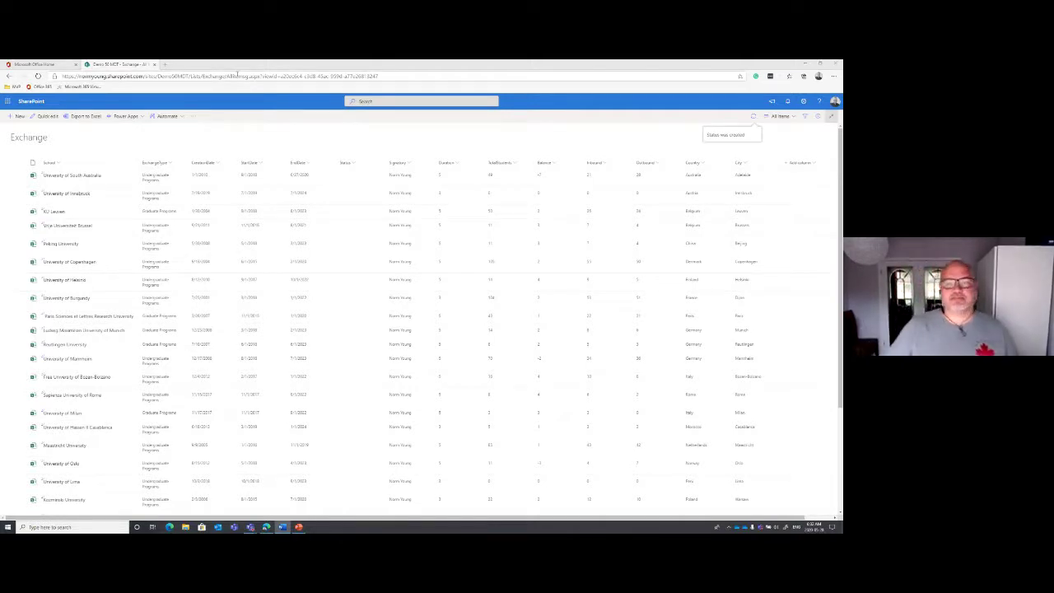
click(384, 156)
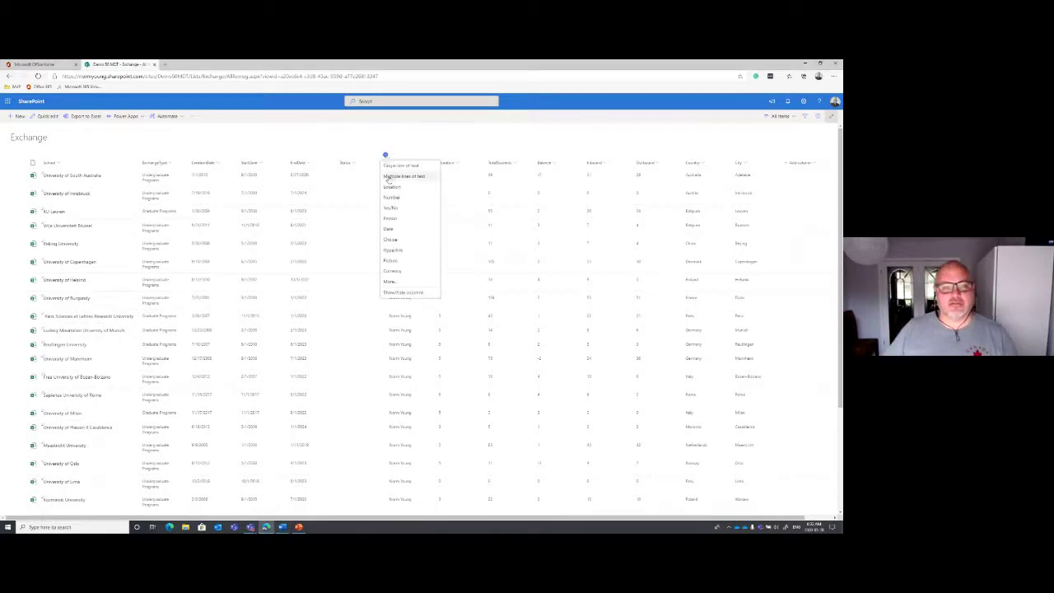
click(396, 217)
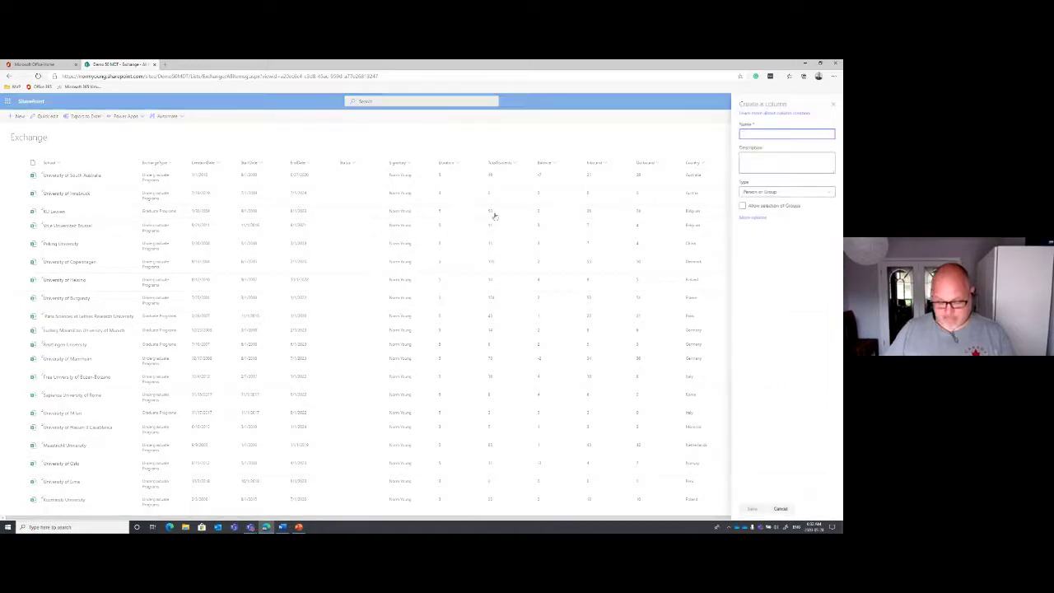
text(A)
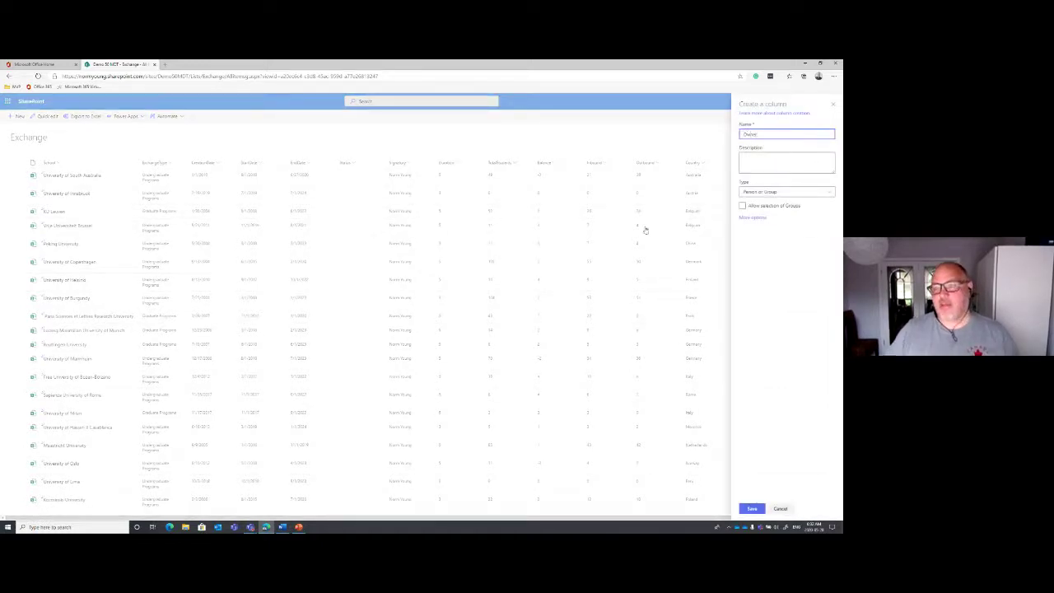
click(751, 508)
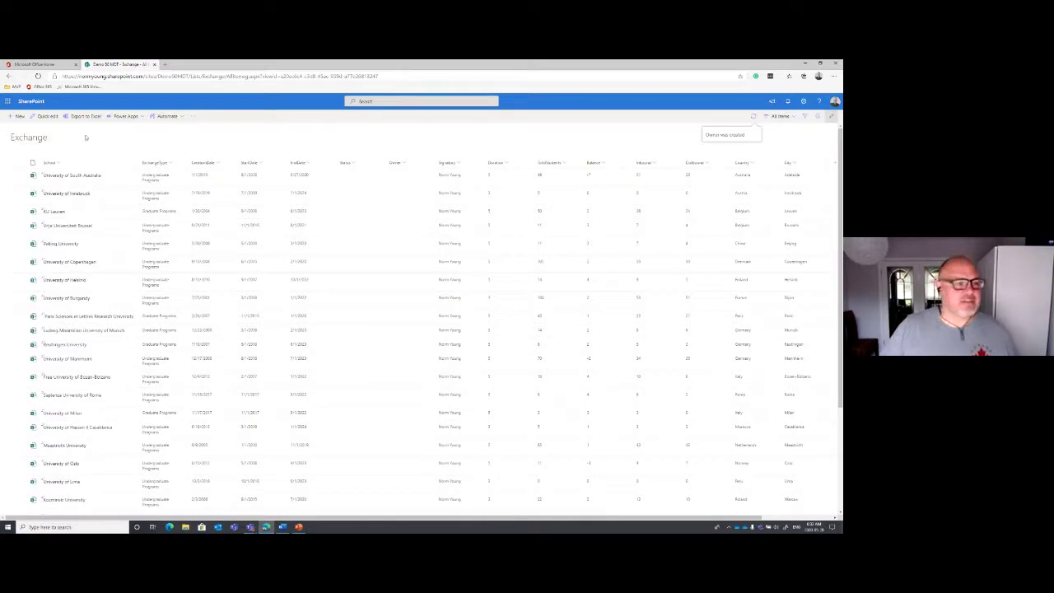
Edit the Exchange list in grid form and set Status to Active for every university row
click(44, 117)
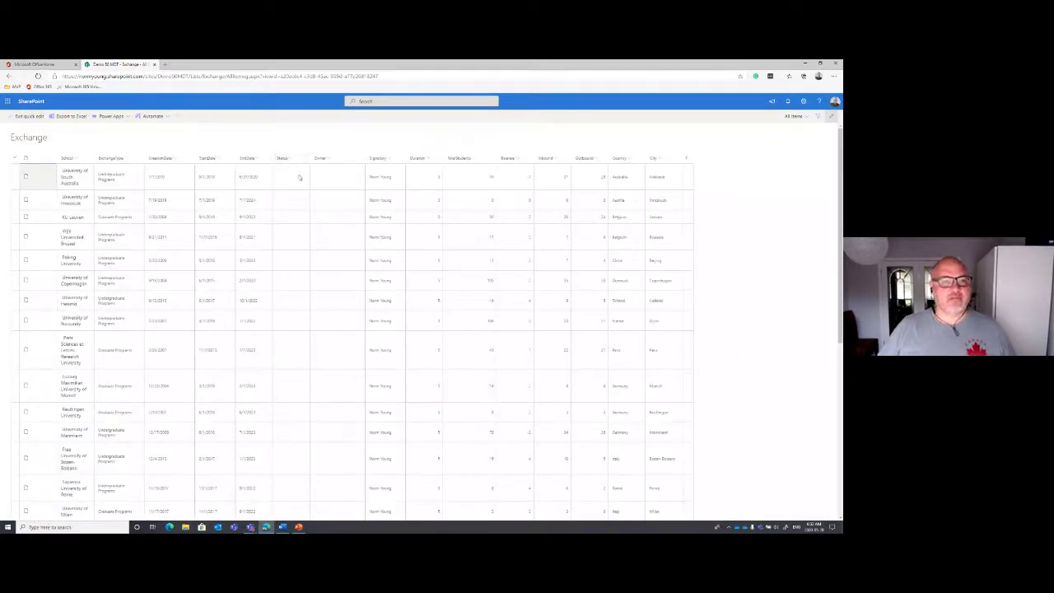
click(299, 173)
click(303, 171)
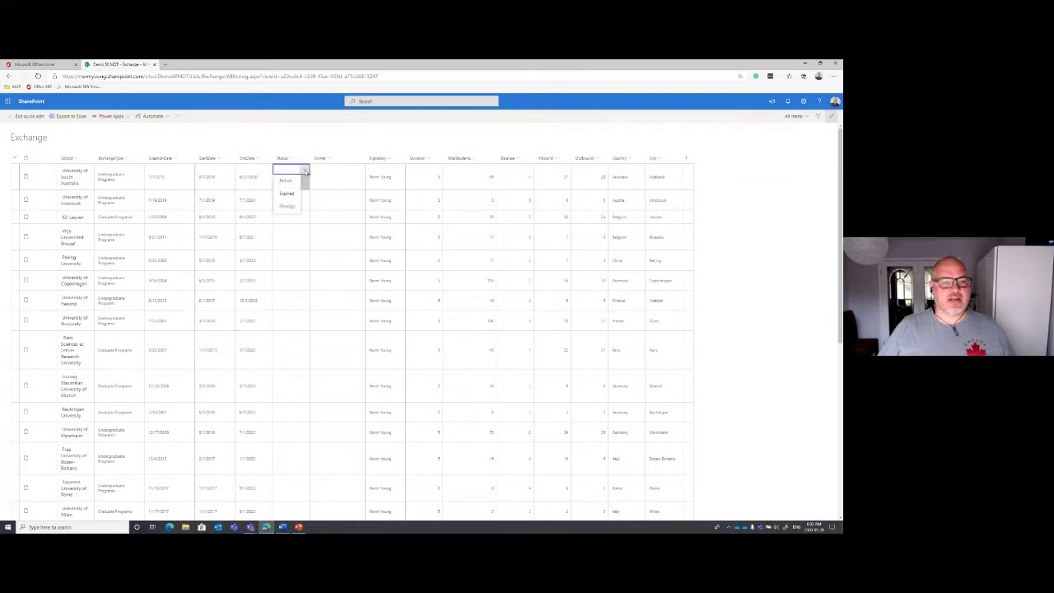
click(292, 182)
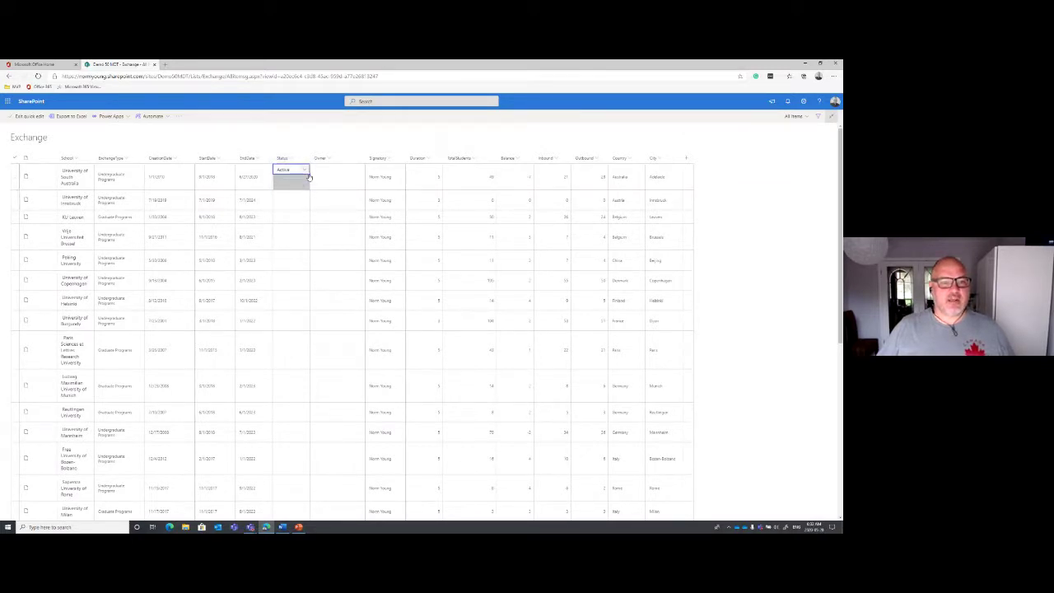
drag(308, 173, 298, 495)
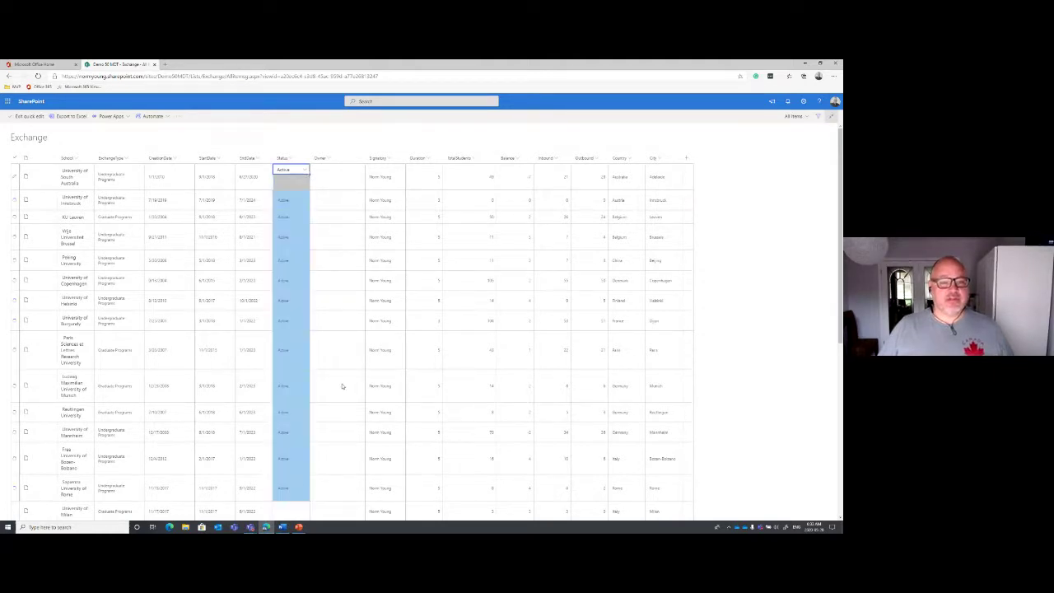
scroll(343, 387, down, 5)
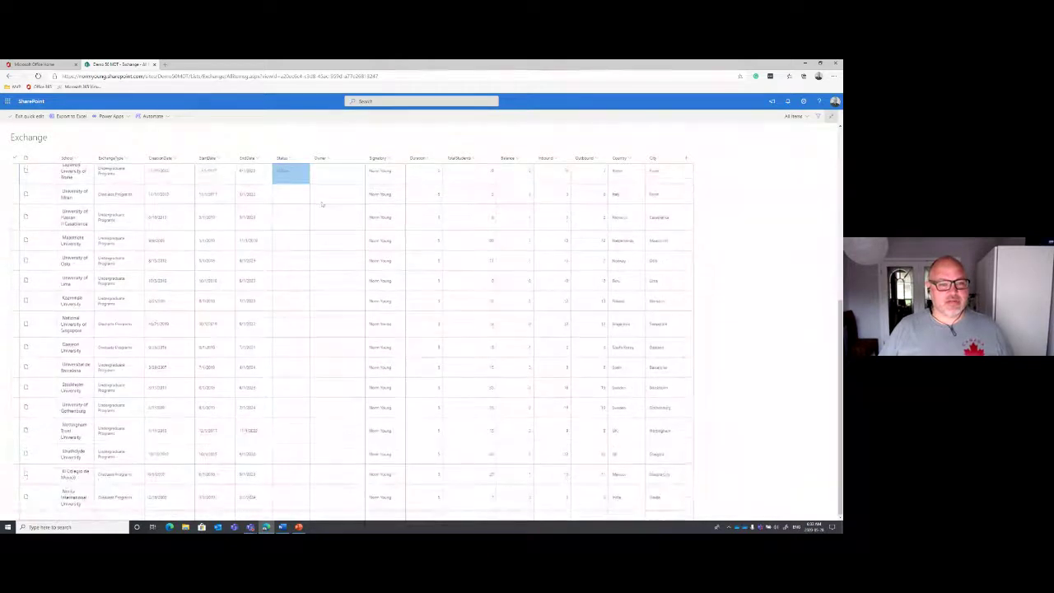
click(291, 189)
click(296, 177)
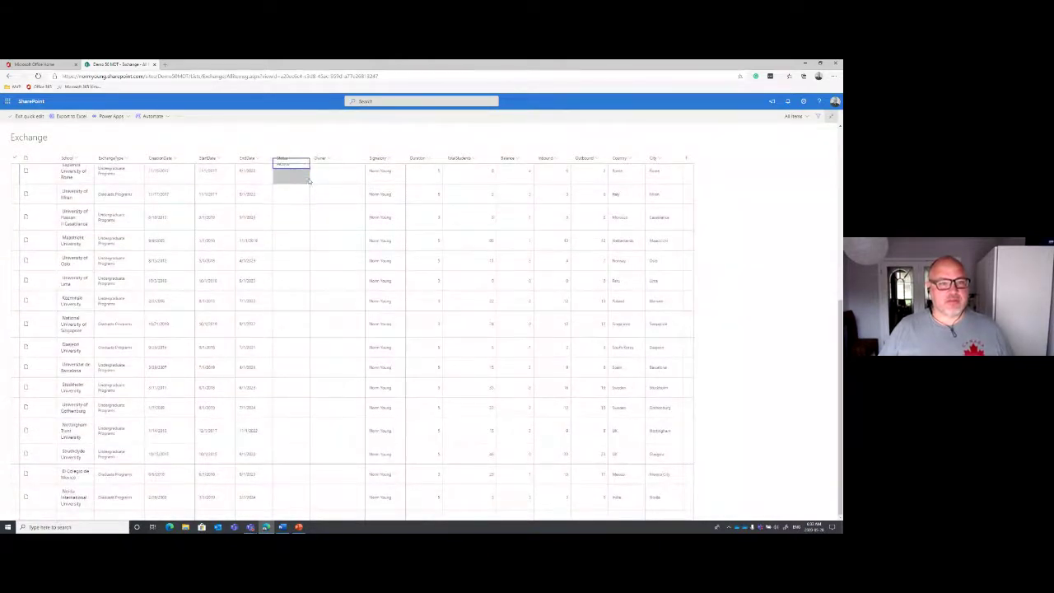
drag(310, 171, 323, 497)
scroll(381, 375, up, 5)
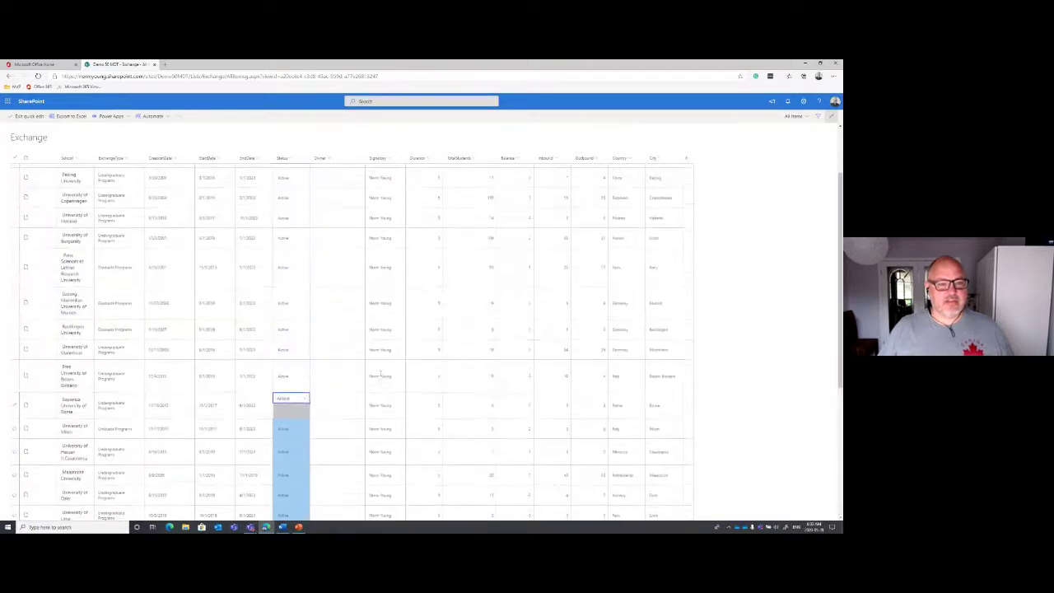
Enter the owner's name in the first row's Owner cell, fill it down to every row and leave grid editing
click(333, 177)
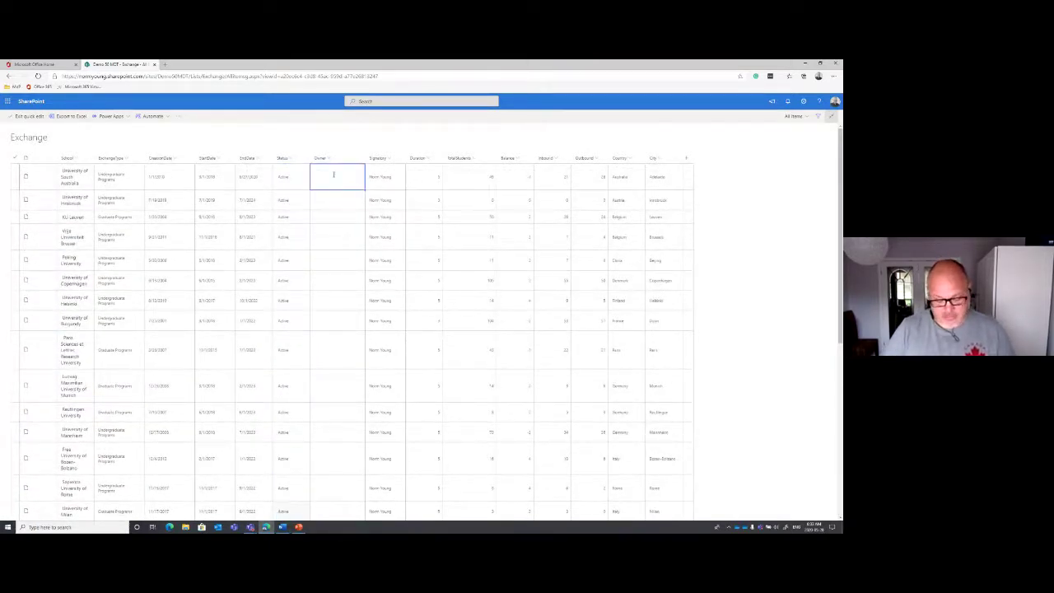
text(Norm)
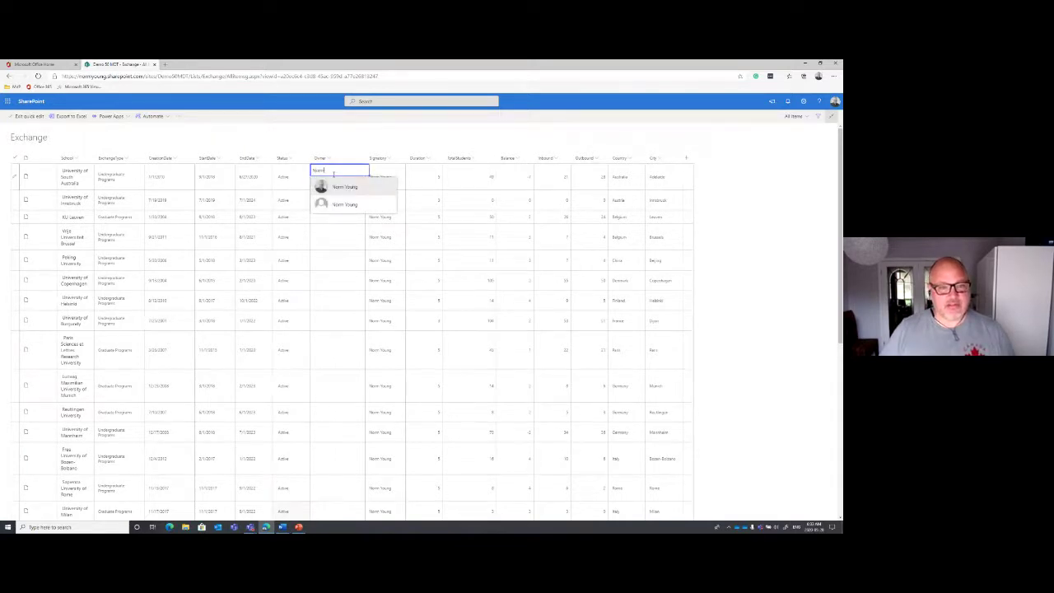
key(Return)
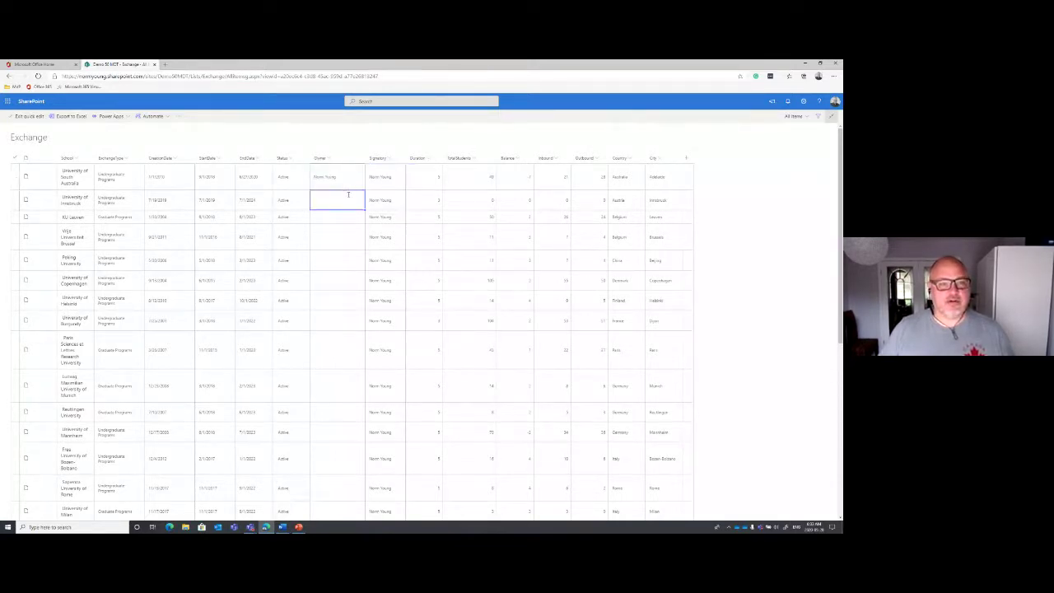
drag(365, 189, 397, 453)
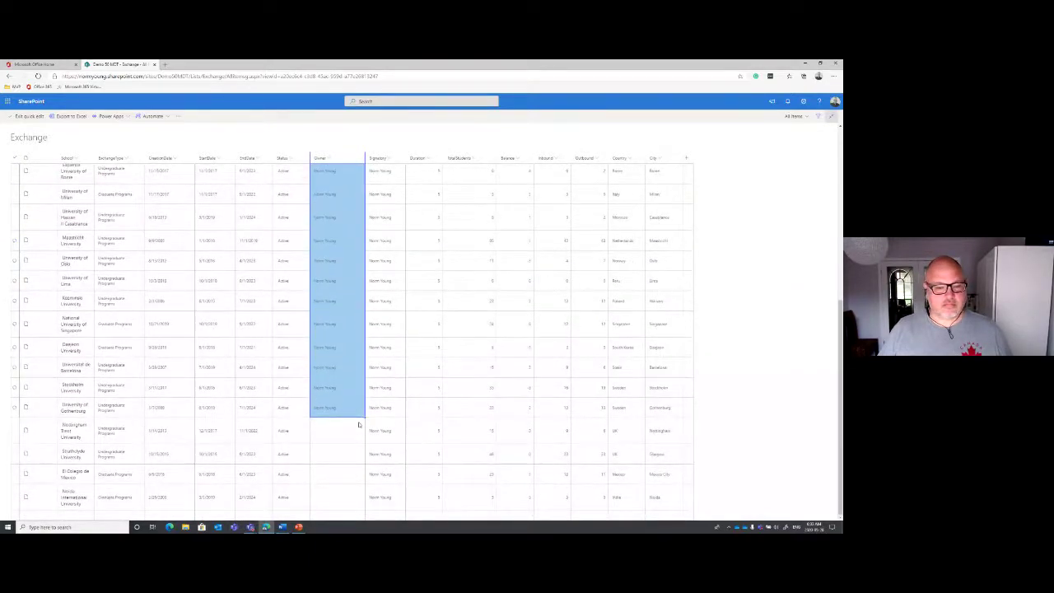
drag(365, 417, 360, 504)
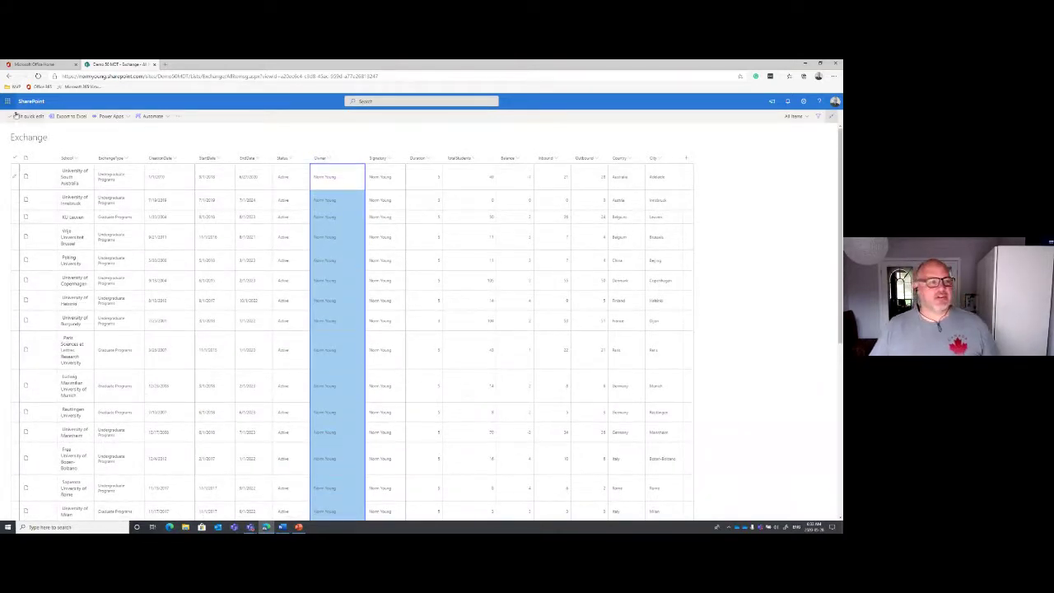
click(19, 116)
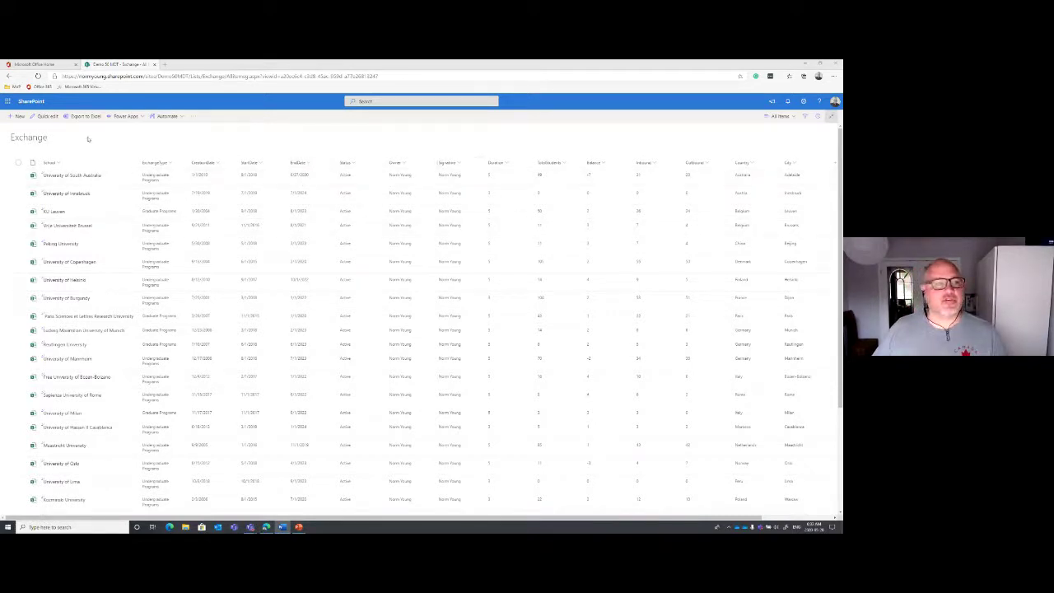
Review the Exchange list's new item form with its Status and Owner fields and close it without saving
click(20, 117)
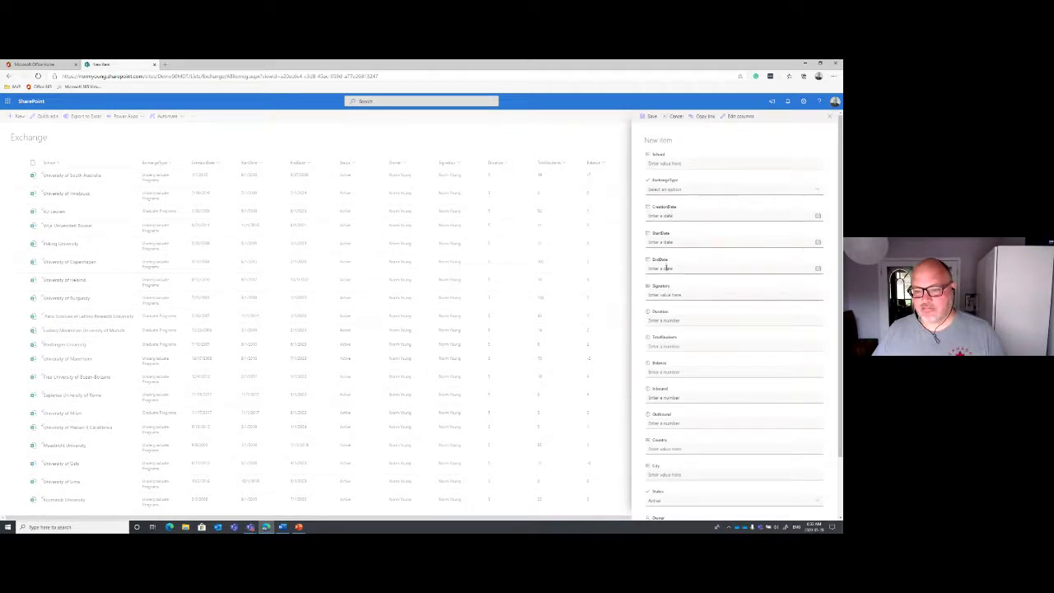
scroll(666, 268, down, 3)
scroll(667, 268, up, 3)
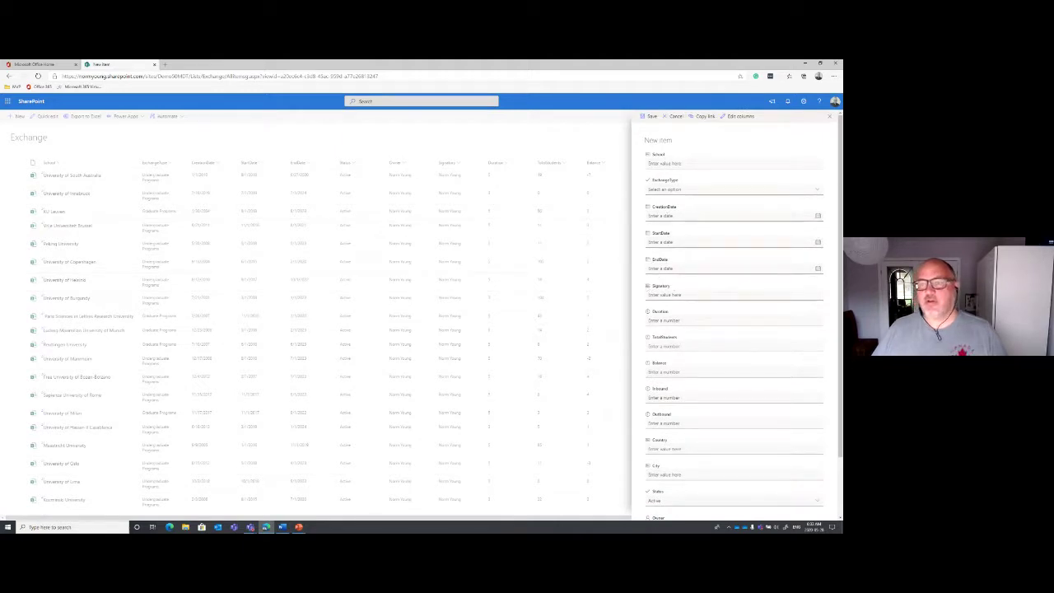
click(829, 116)
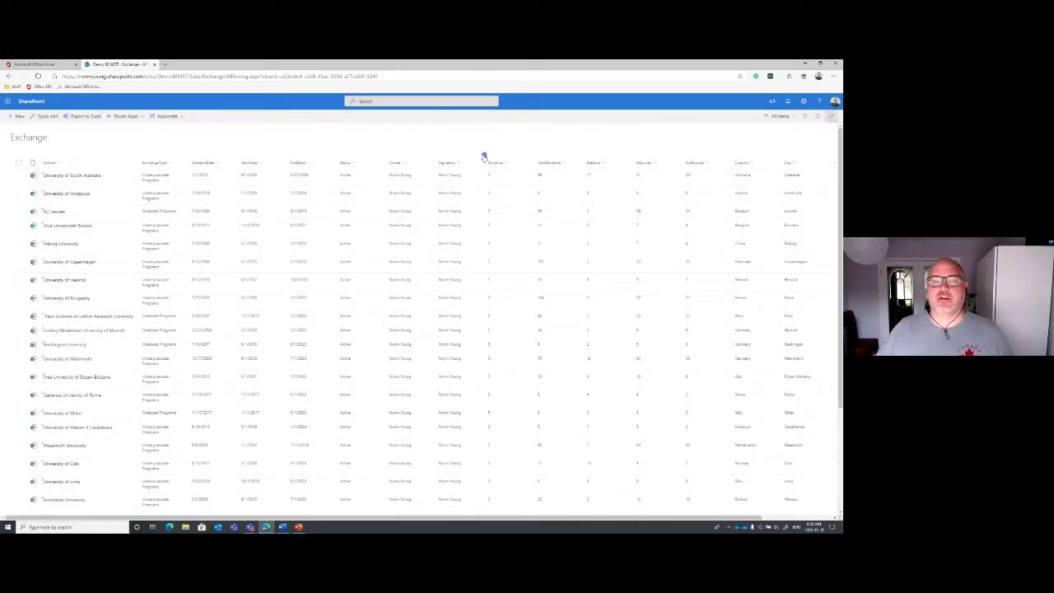
Insert a Person column named SignatoryNew between the Signatory and Duration columns and save it
click(484, 156)
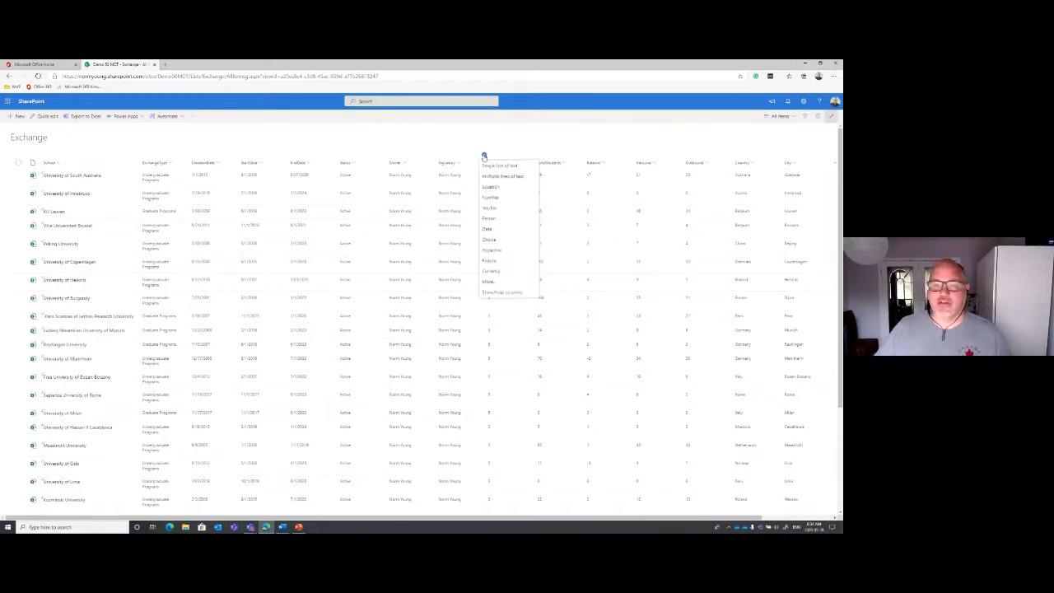
click(506, 219)
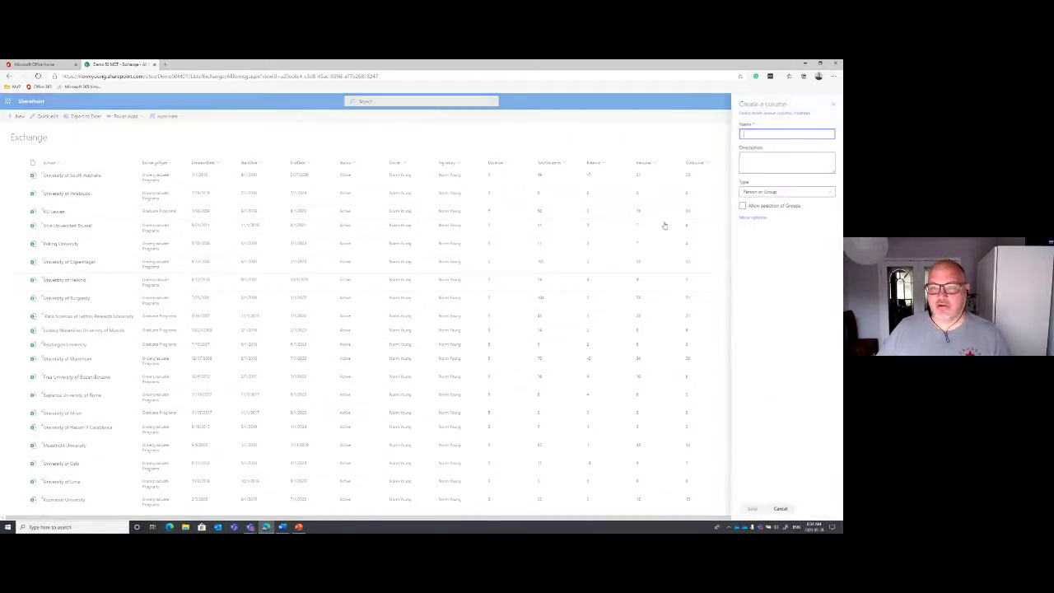
text(Sup)
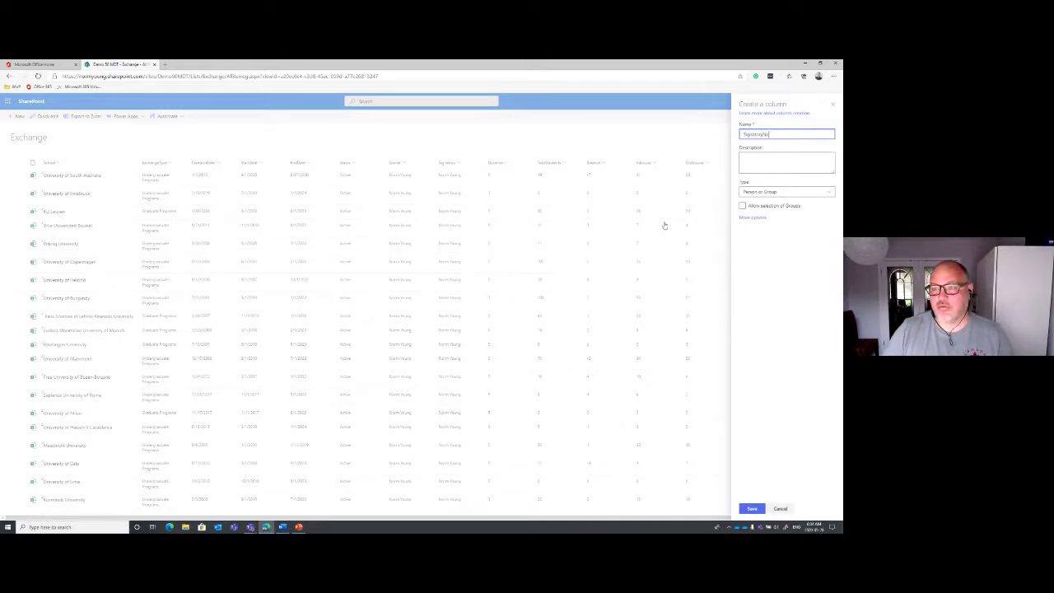
click(750, 509)
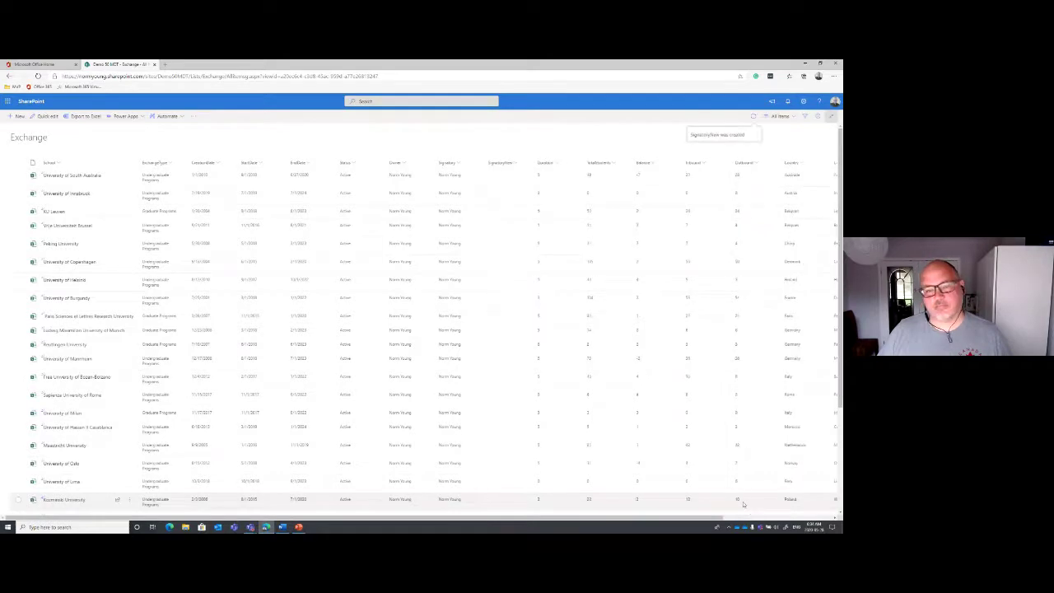
In grid editing, copy the first row's Signatory name into SignatoryNew, fill it down to every row and leave grid editing
click(47, 116)
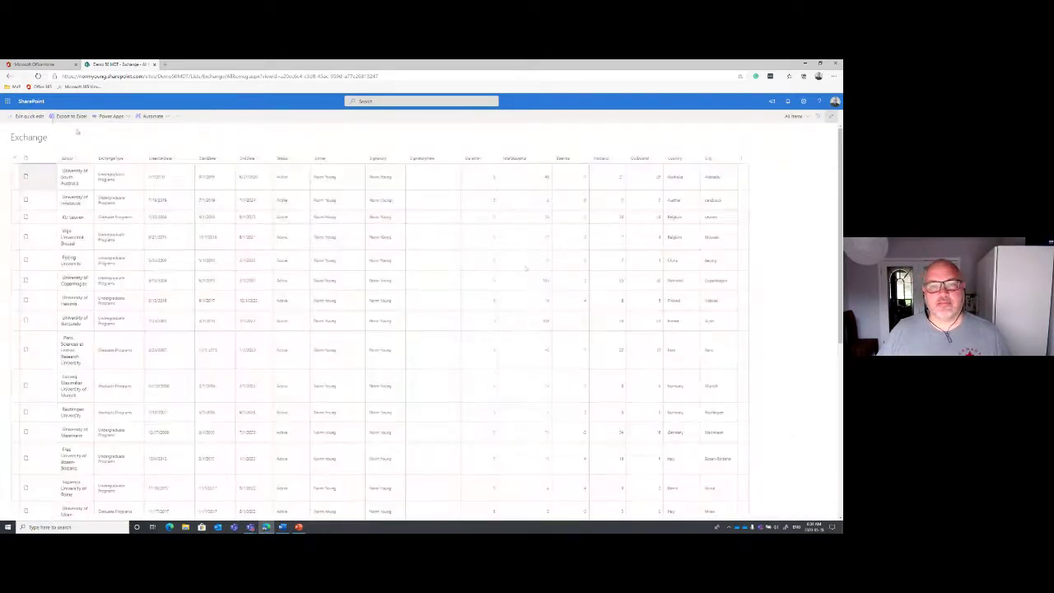
click(386, 175)
key(ctrl+c)
click(431, 183)
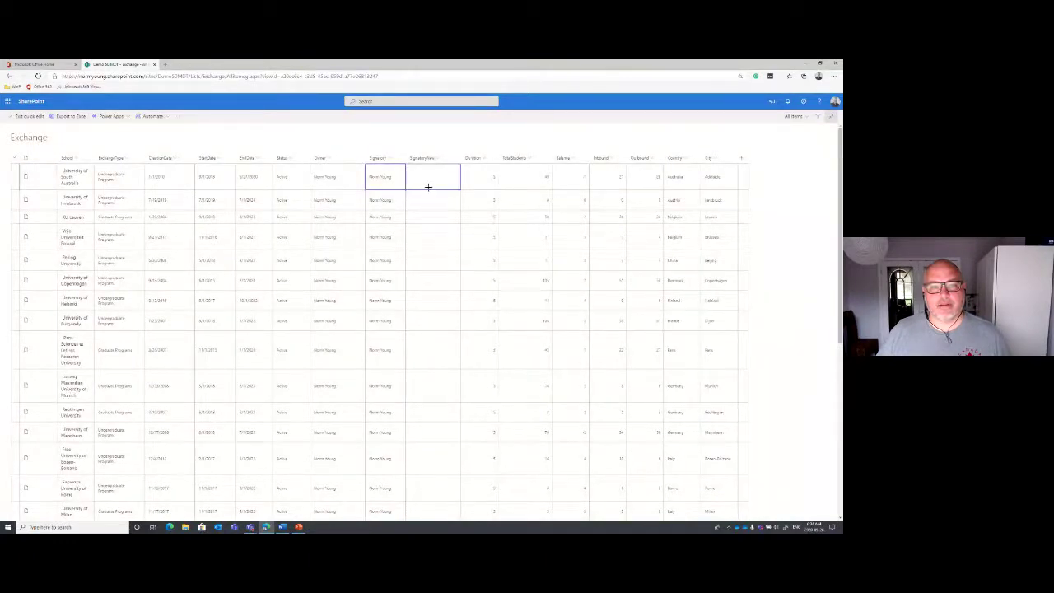
key(ctrl+v)
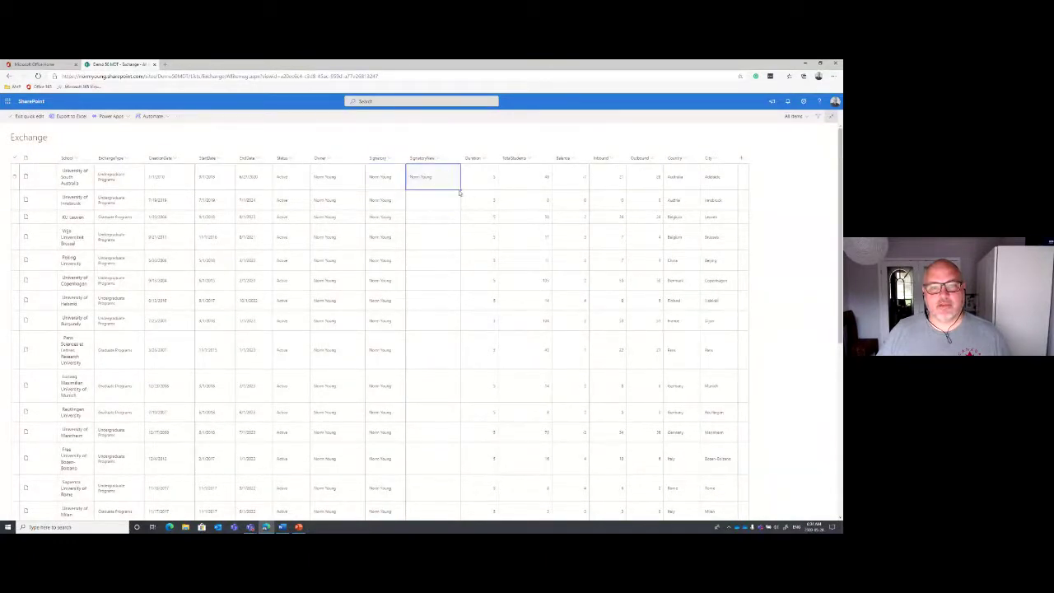
drag(459, 189, 447, 455)
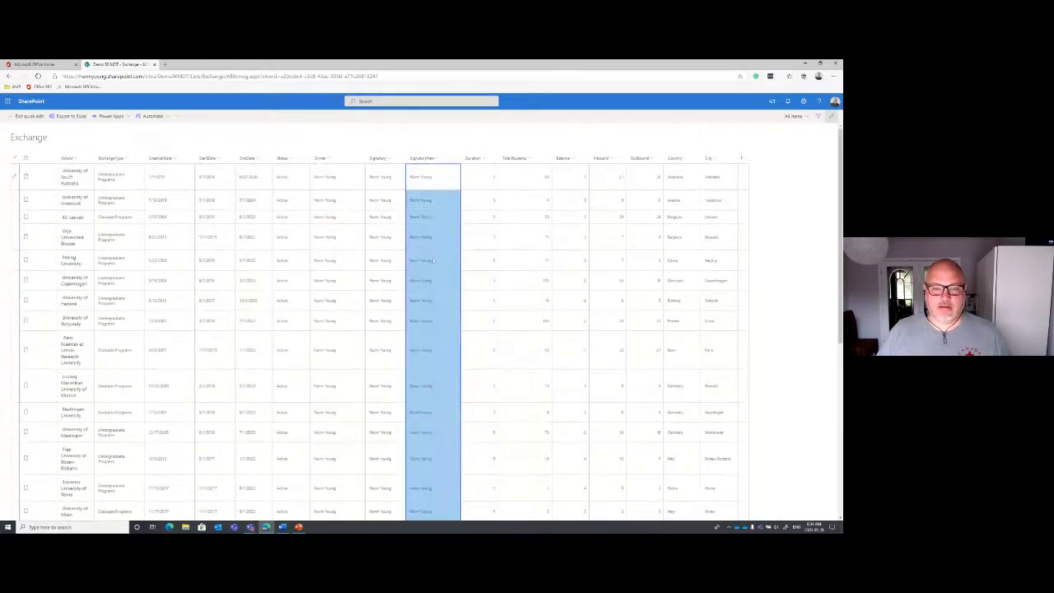
scroll(433, 260, down, 5)
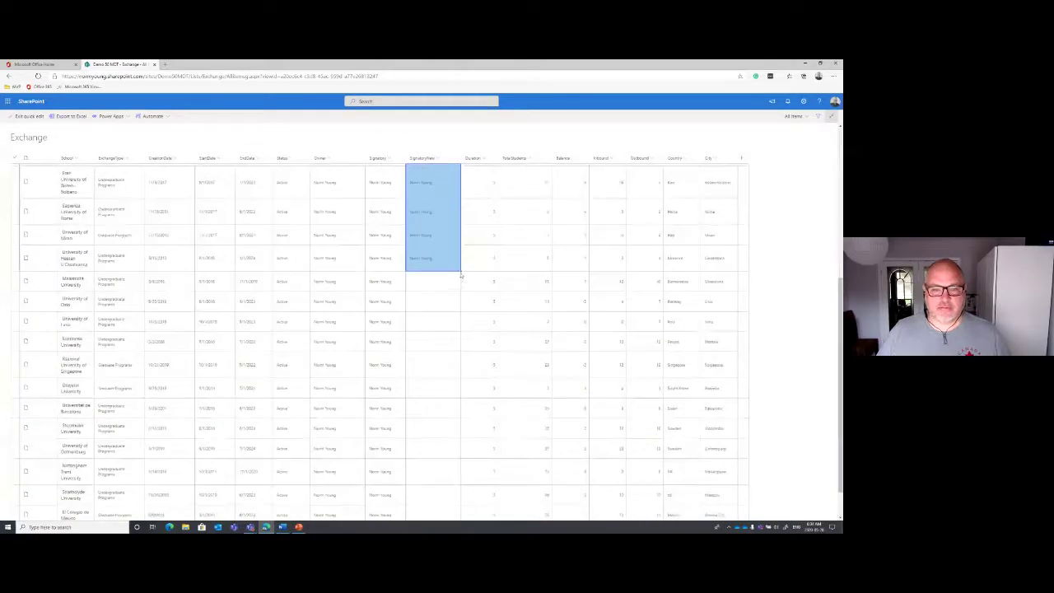
drag(459, 271, 458, 498)
scroll(496, 463, down, 5)
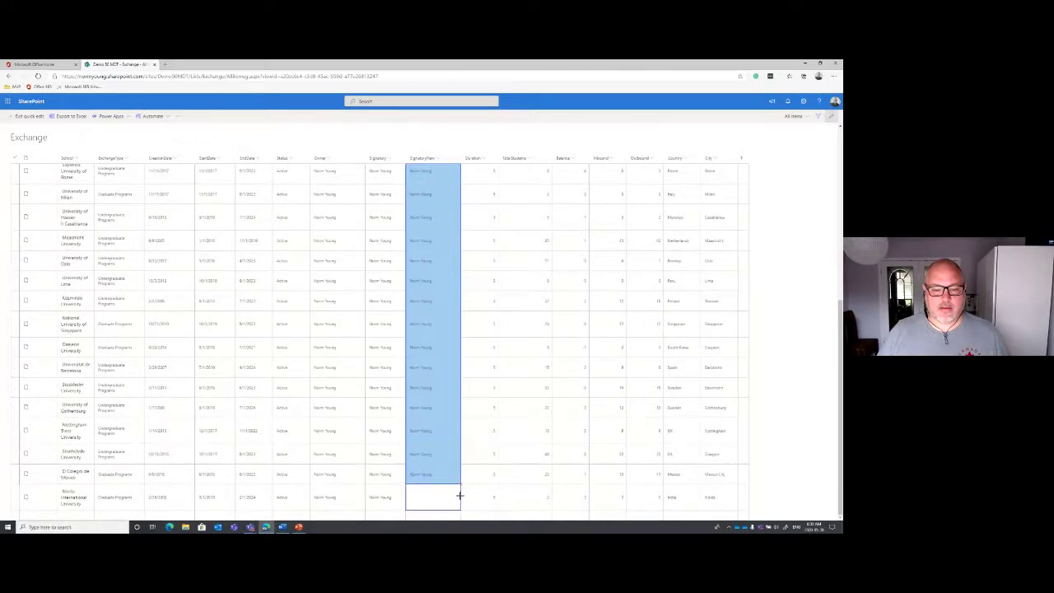
click(30, 116)
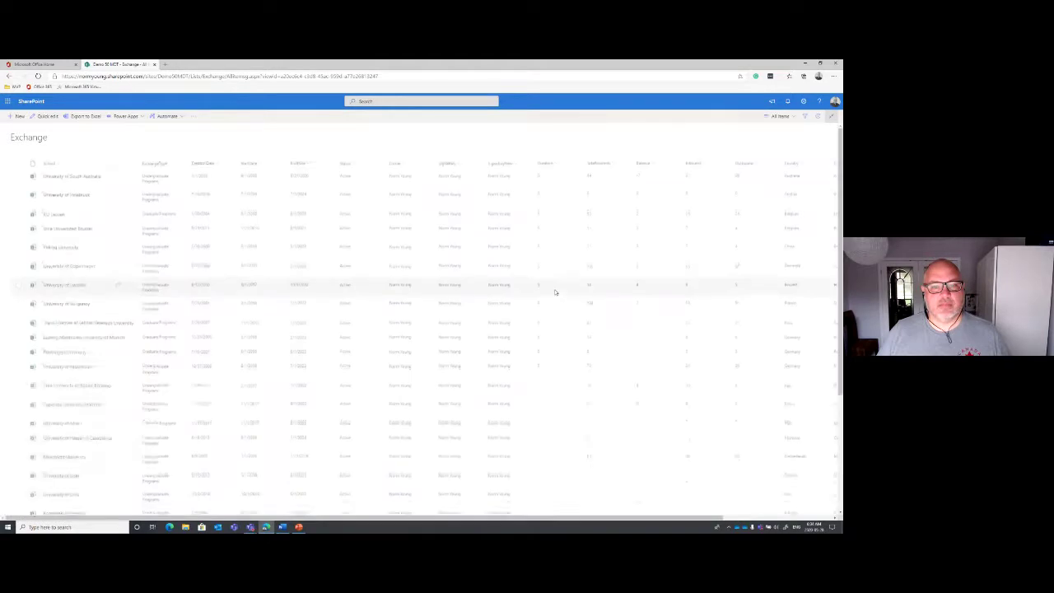
Delete the original Signatory column from the Exchange list
click(458, 165)
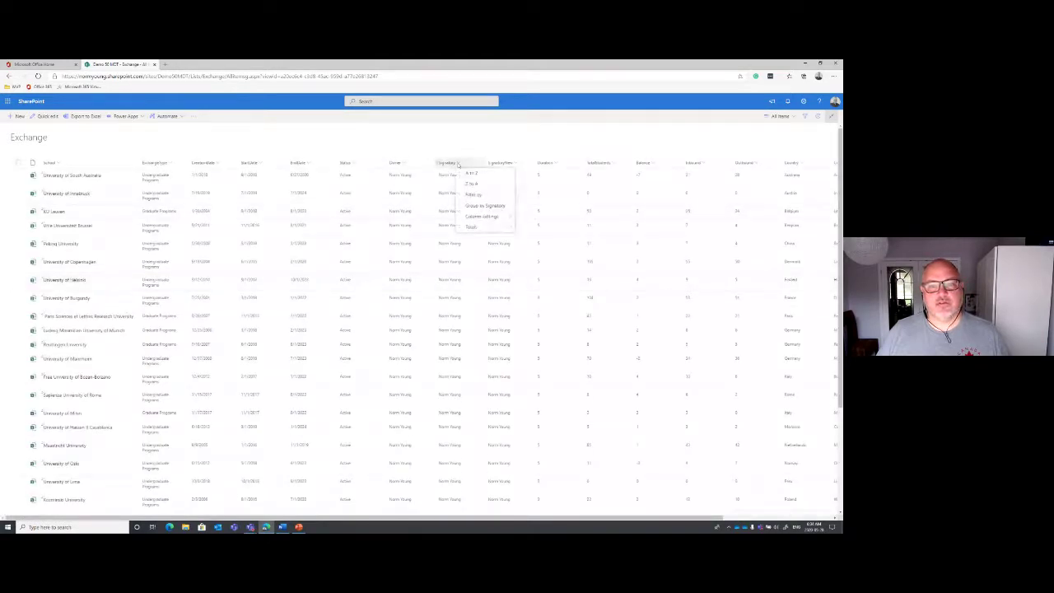
mouse_move(471, 218)
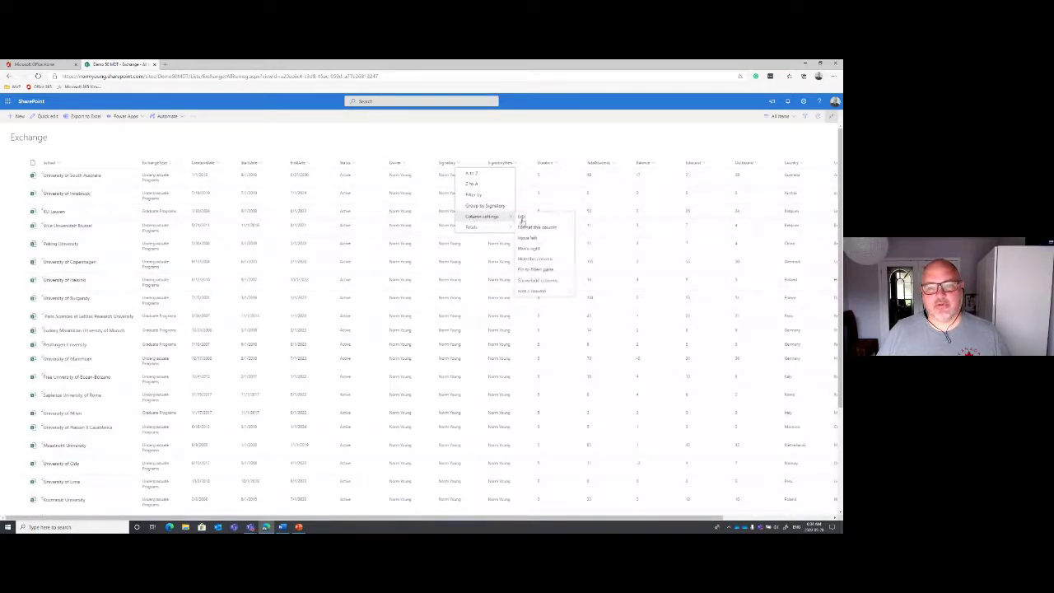
click(532, 219)
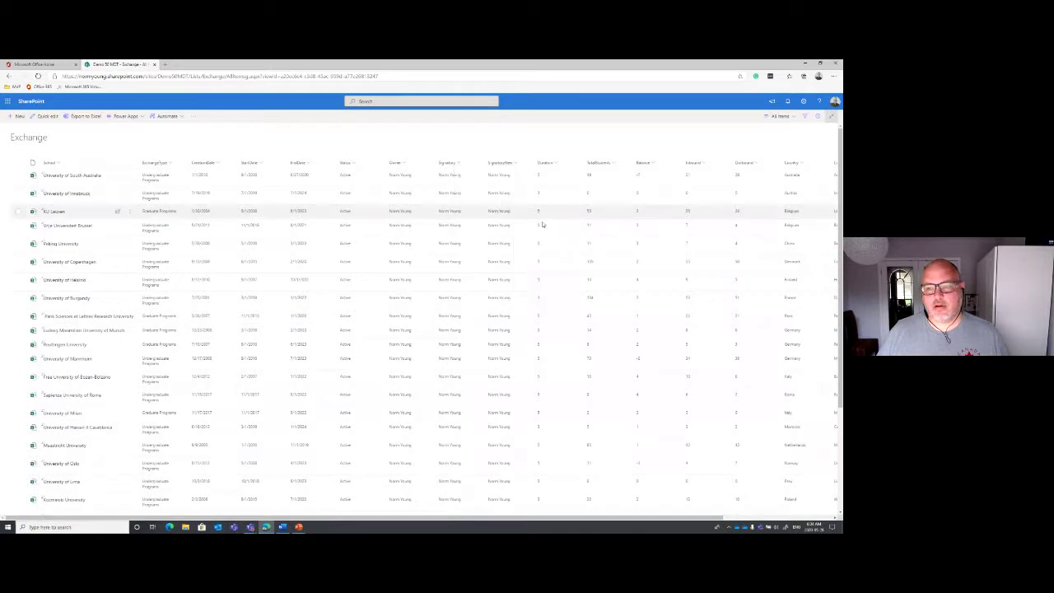
click(809, 509)
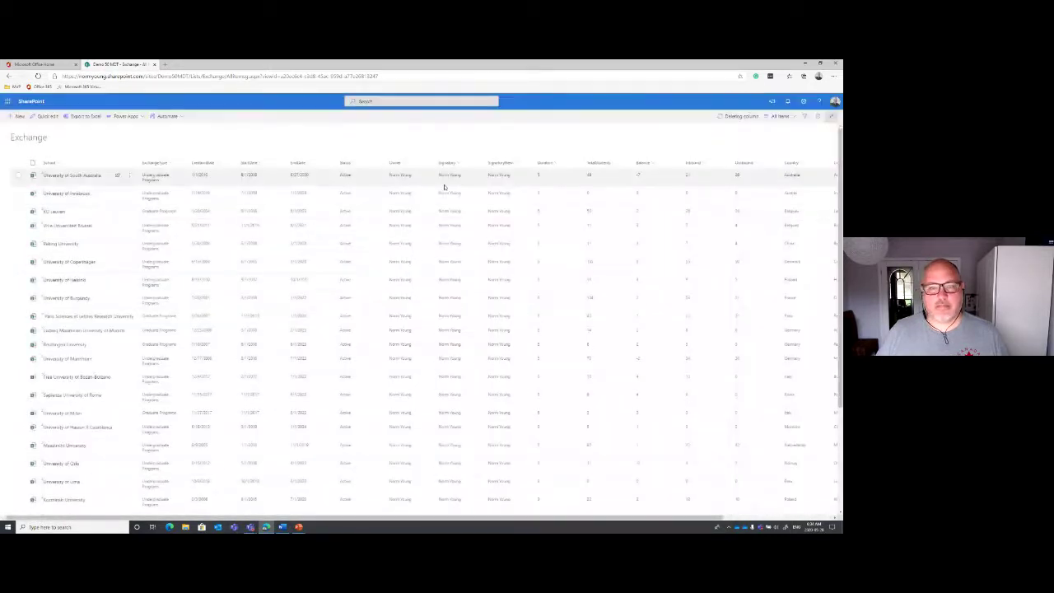
Rename the SignatoryNew column as Signatory and save the change
click(466, 163)
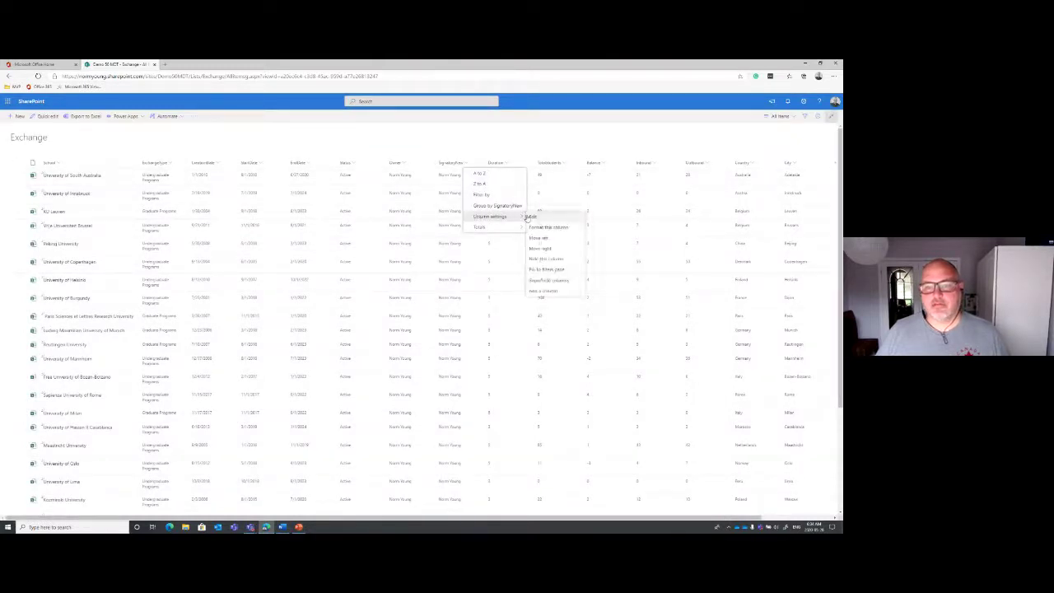
click(533, 215)
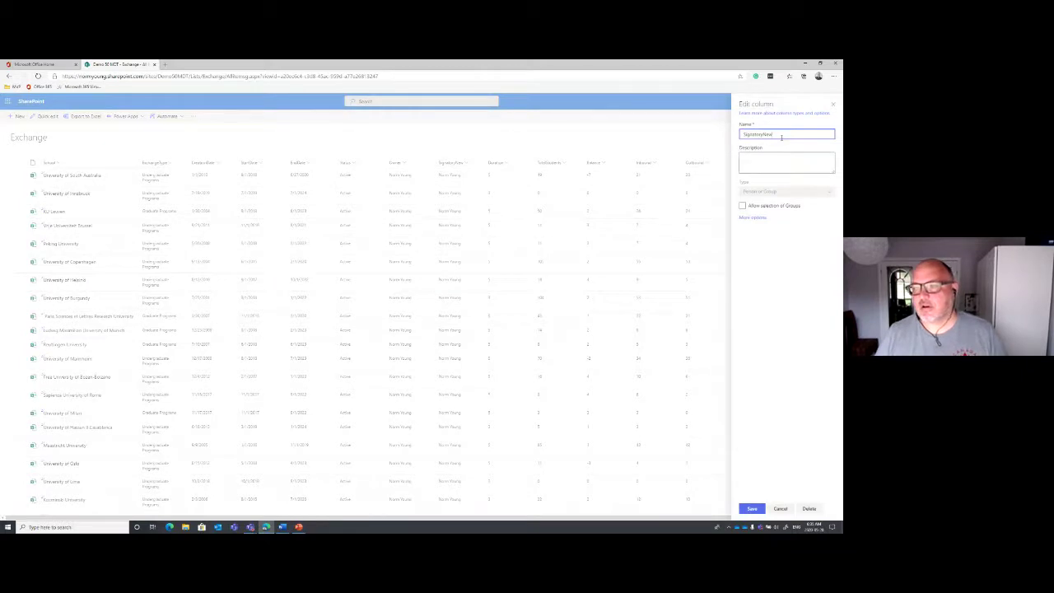
key(BackSpace)
key(BackSpace)
key(BackSpace)
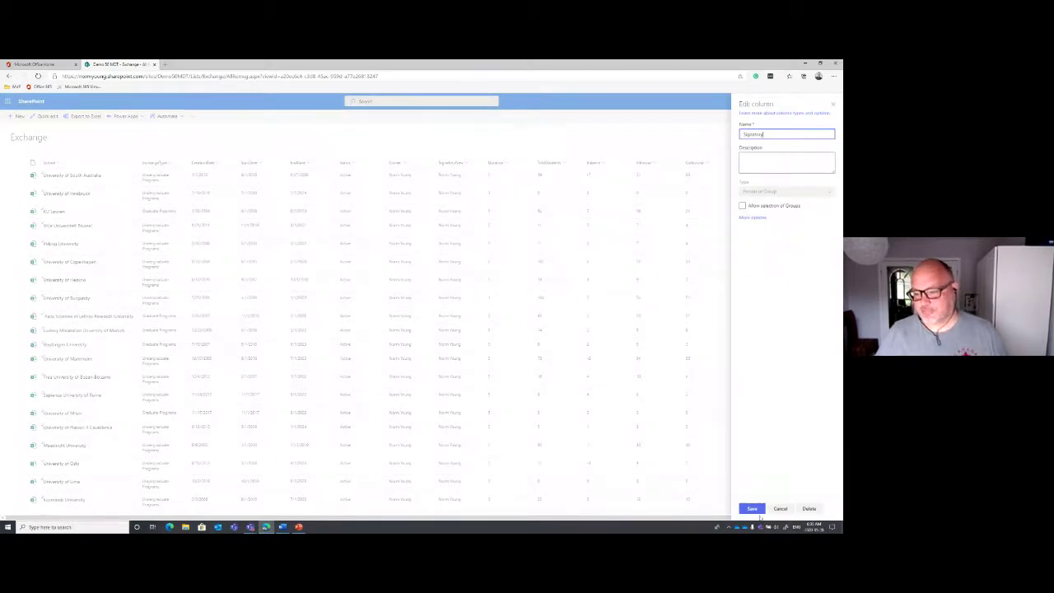
click(752, 508)
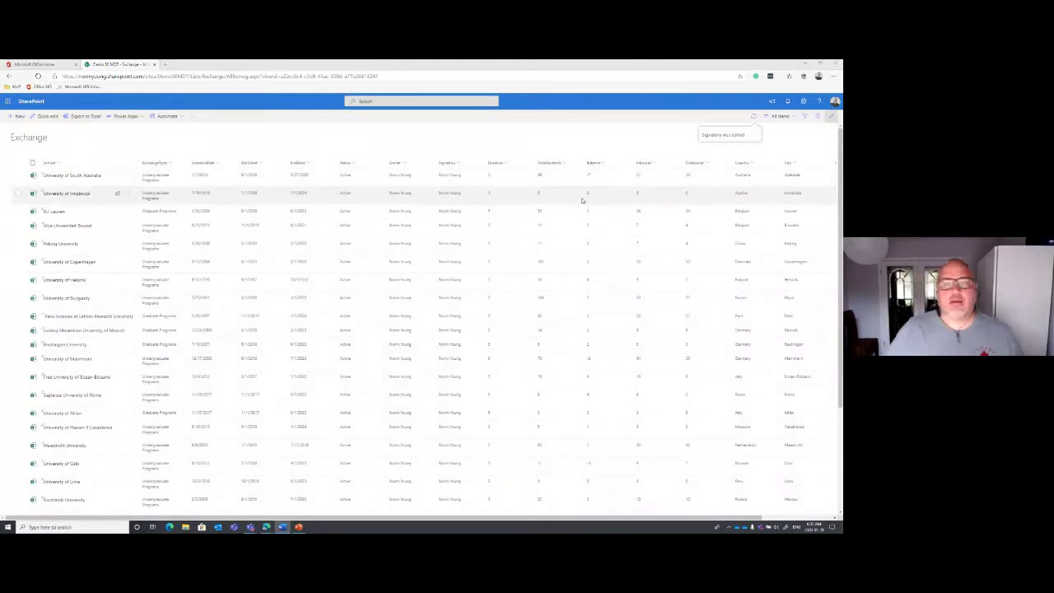
Delete the number-type TotalStudents column from the Exchange list
click(498, 517)
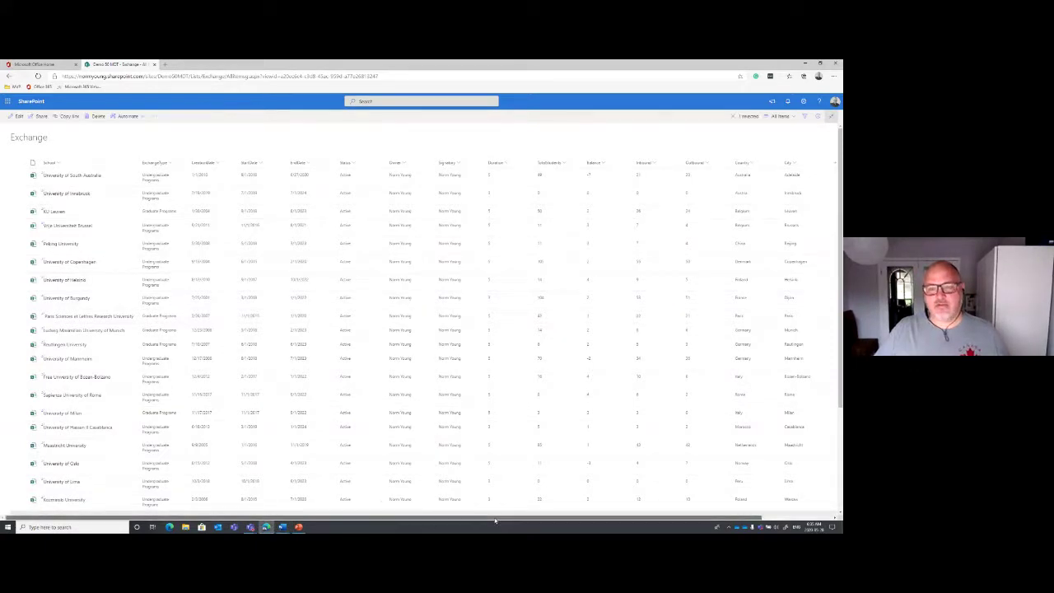
drag(494, 517, 571, 517)
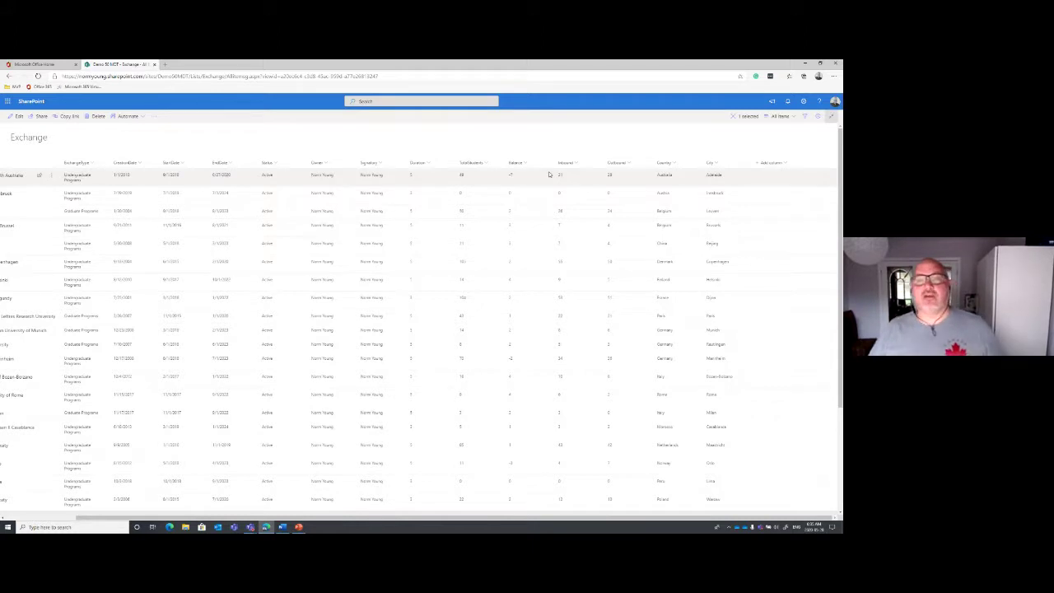
click(486, 163)
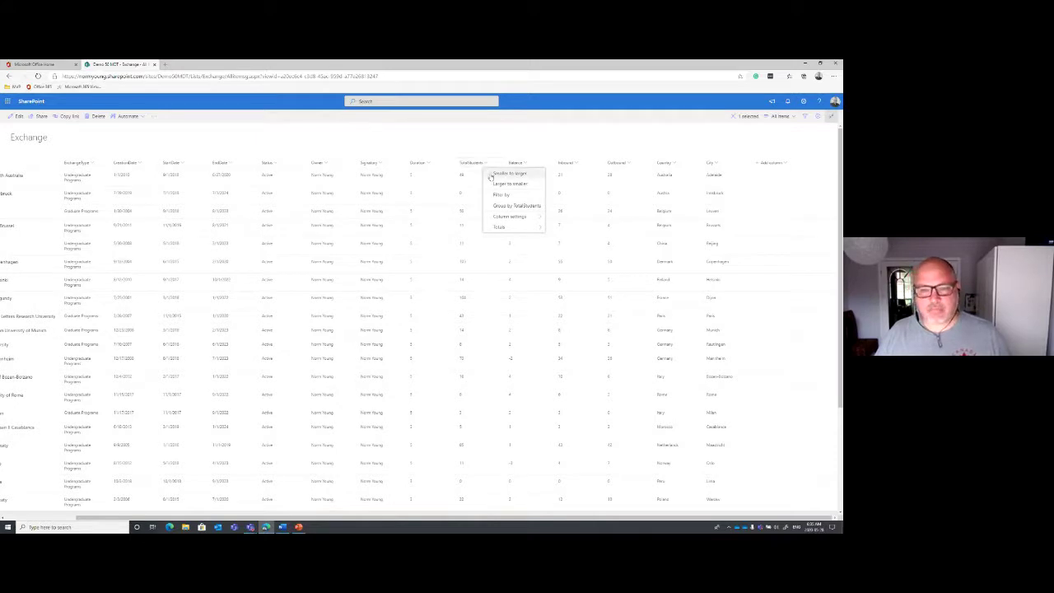
mouse_move(514, 216)
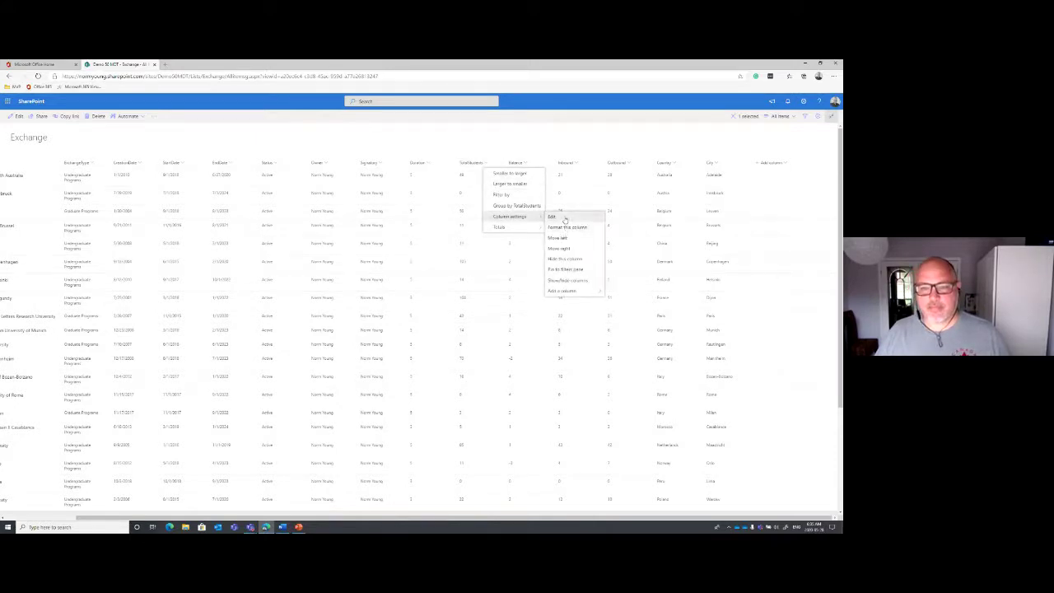
click(554, 216)
click(807, 507)
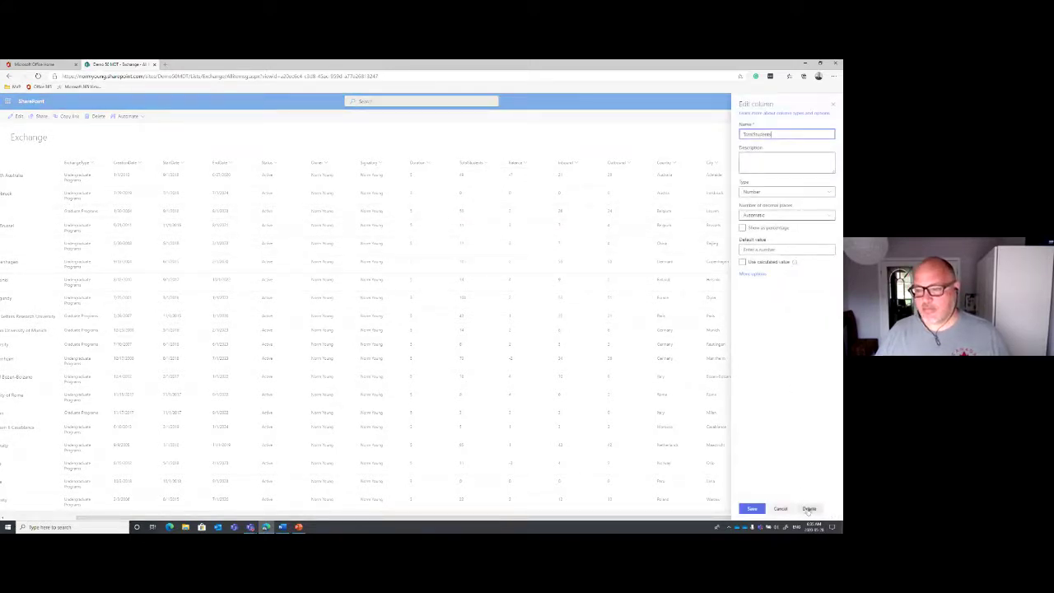
click(423, 333)
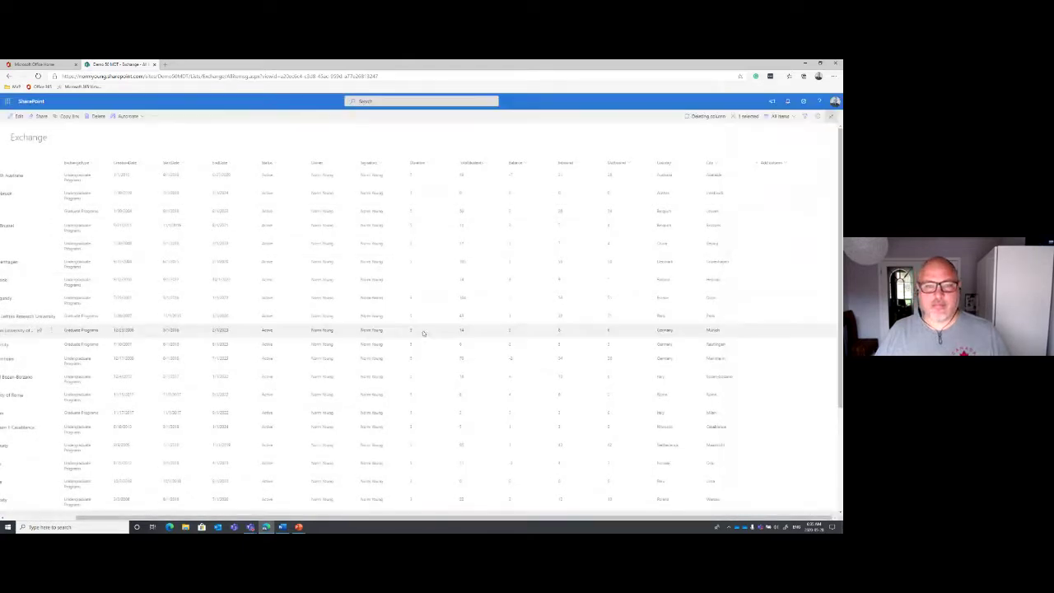
From the Exchange list's settings, start a new column named TotalStudents with the Calculated type
click(804, 102)
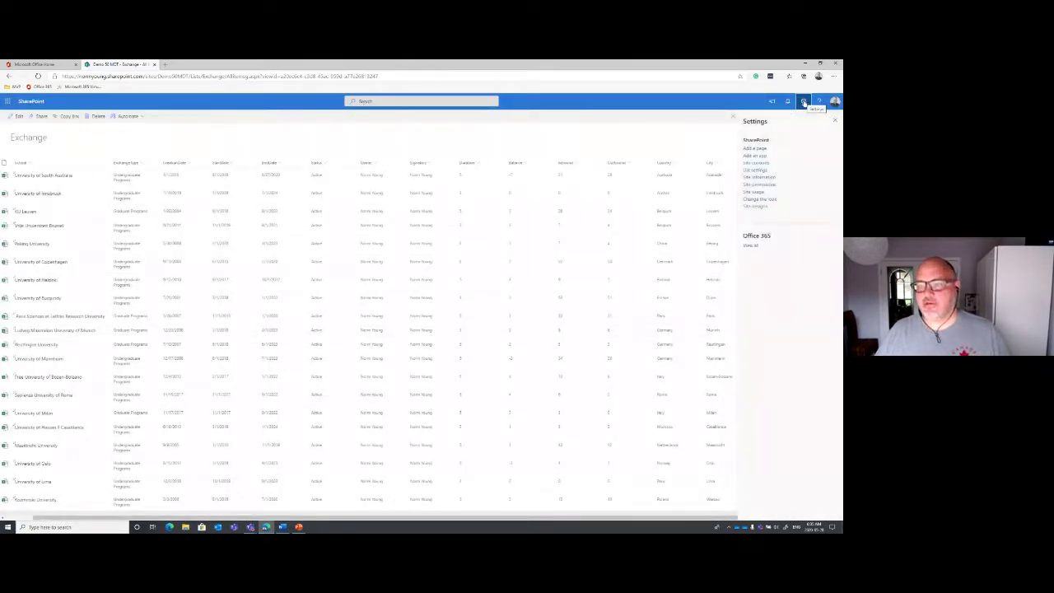
click(753, 171)
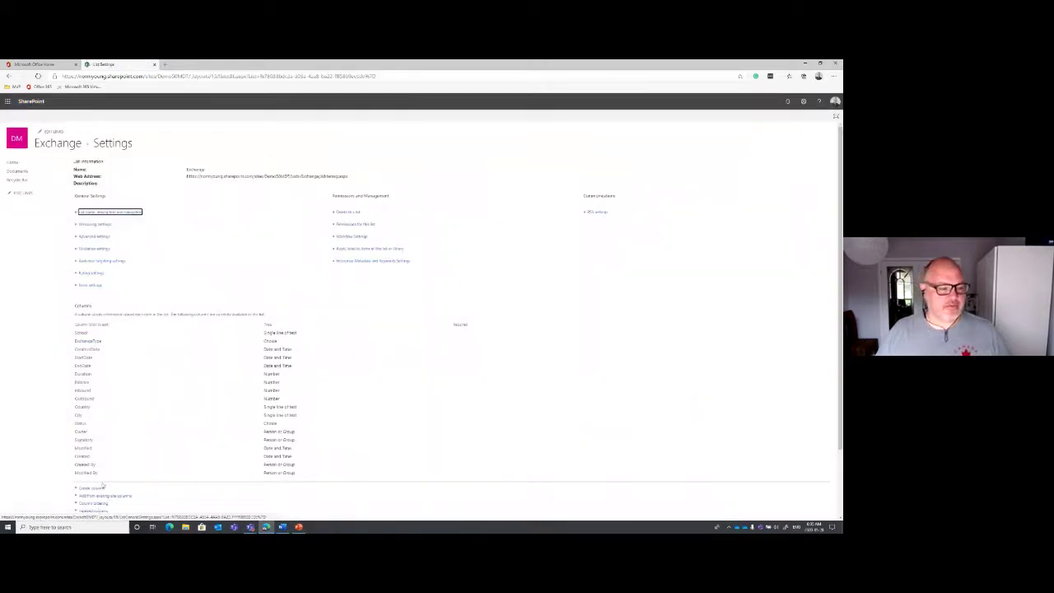
click(100, 488)
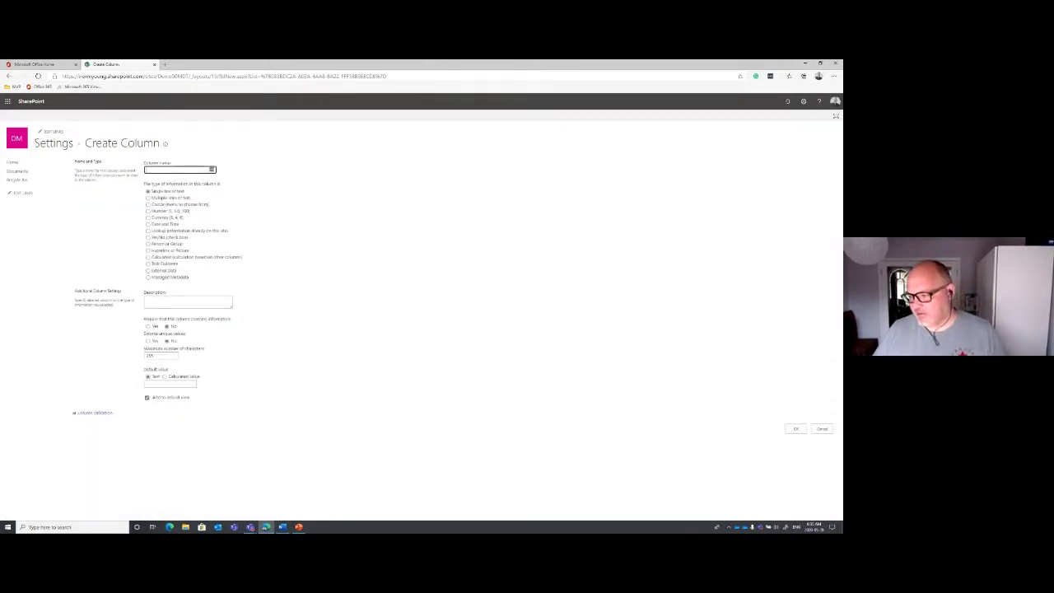
text(T)
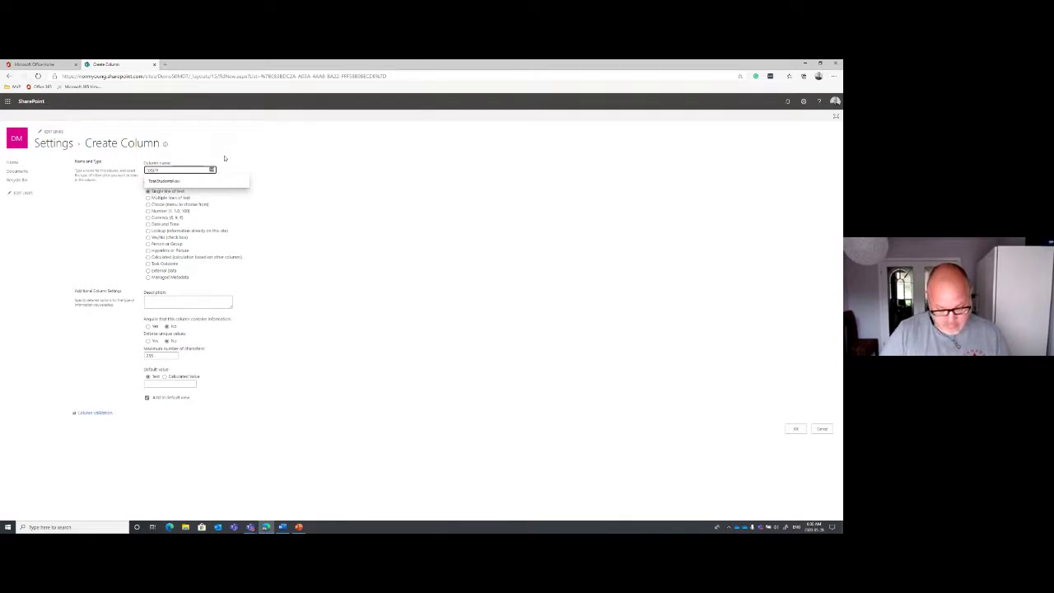
text(otalStud)
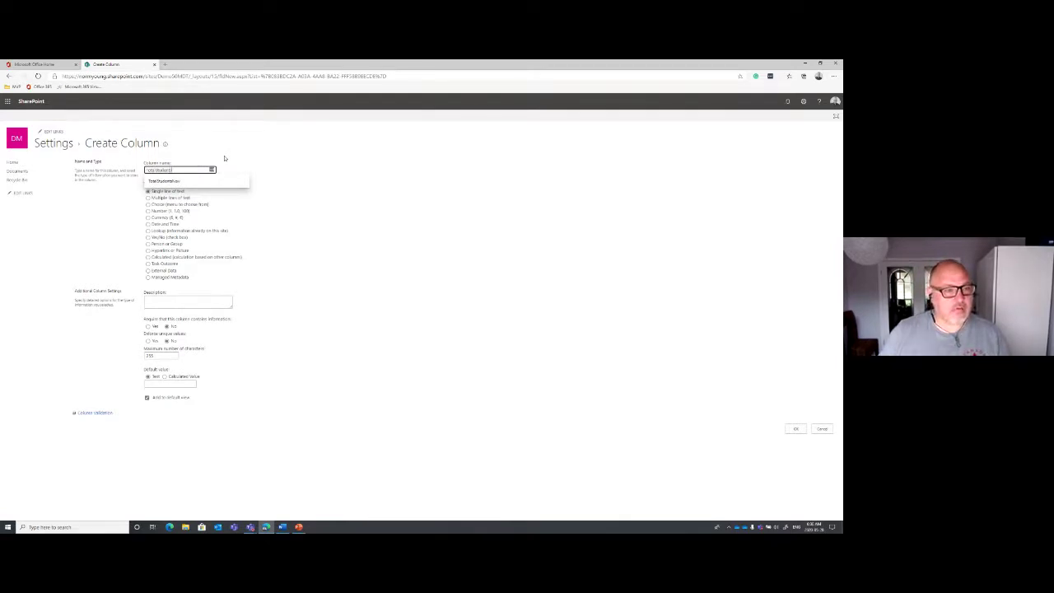
text(ents)
click(293, 229)
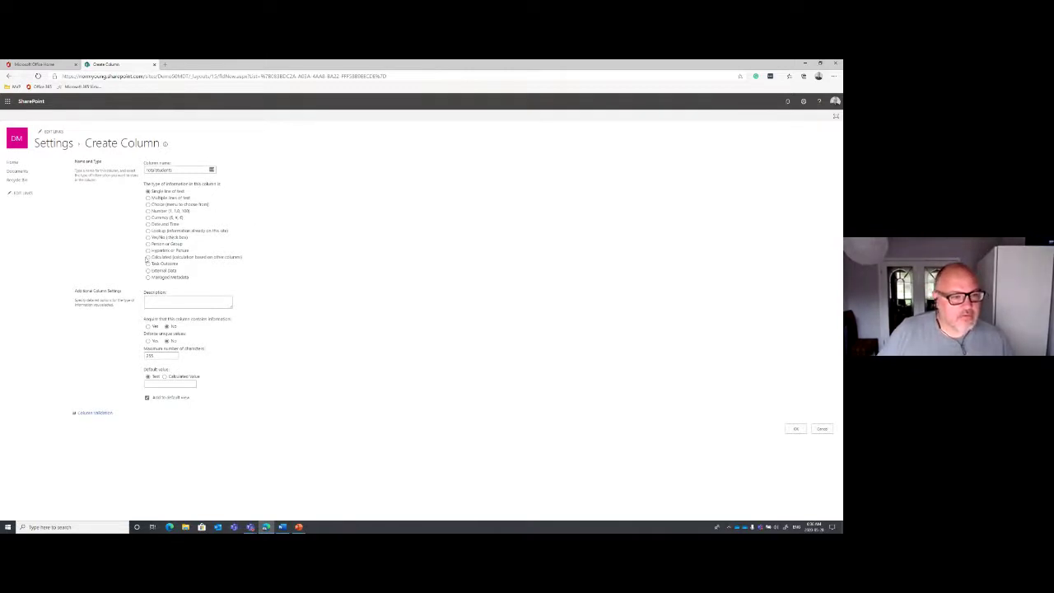
click(149, 257)
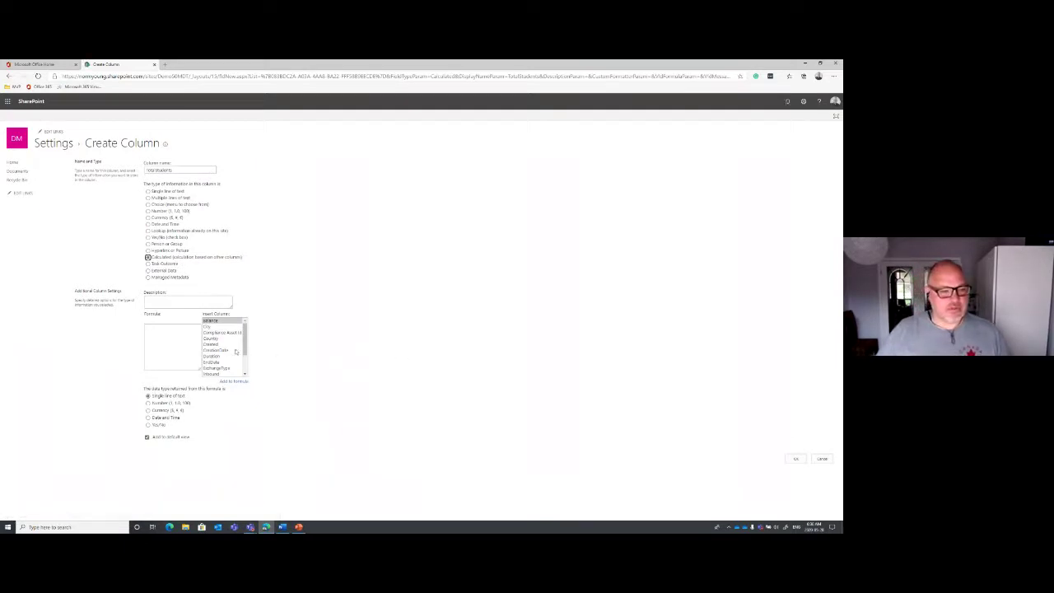
Give the TotalStudents column the formula =[Inbound]+[Outbound], set its returned data type to Number and create the column
click(170, 334)
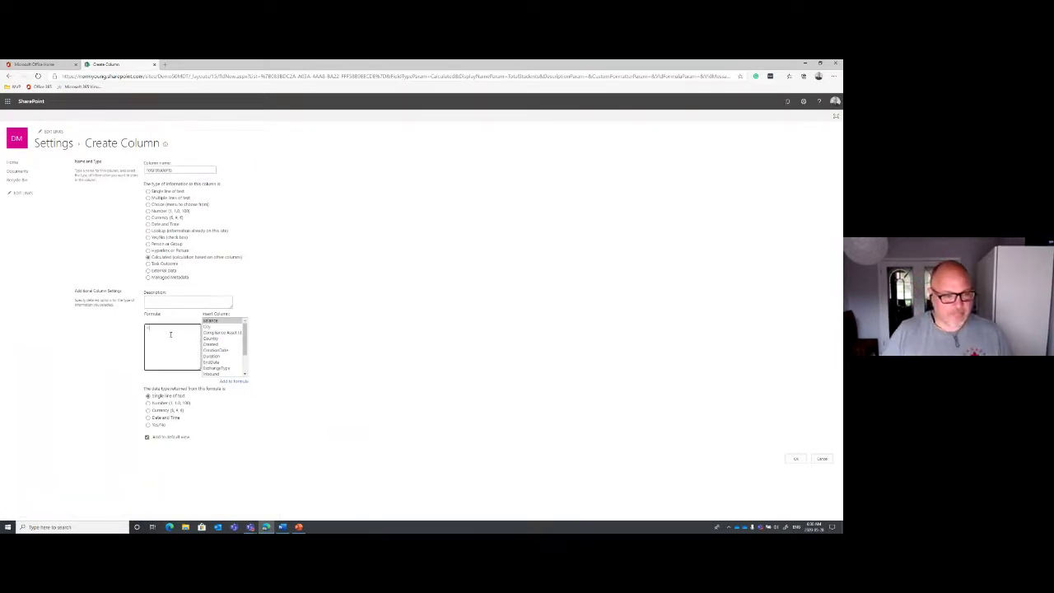
drag(244, 332, 244, 357)
double_click(213, 345)
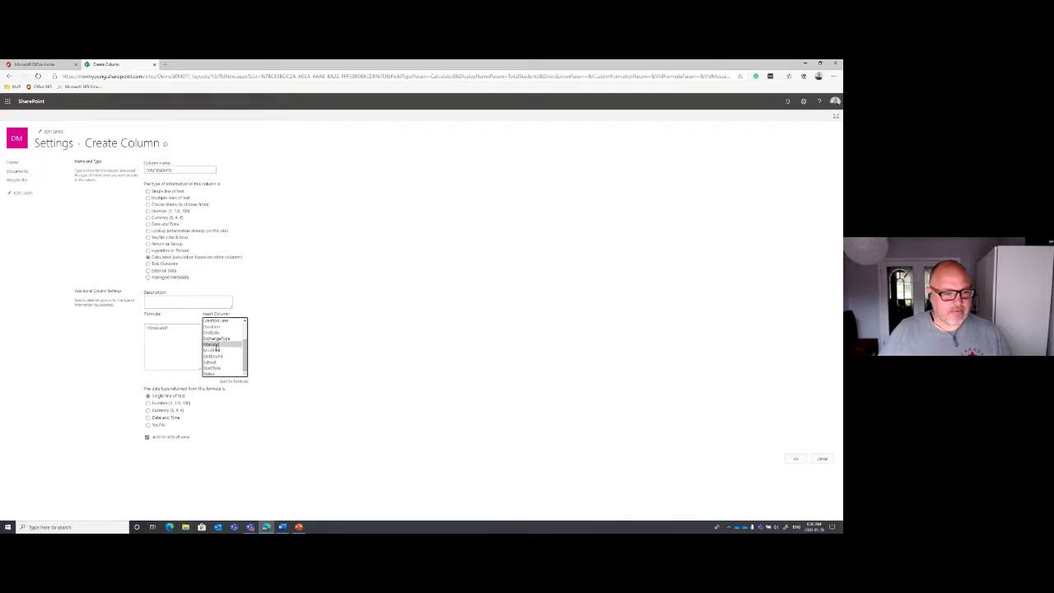
click(172, 328)
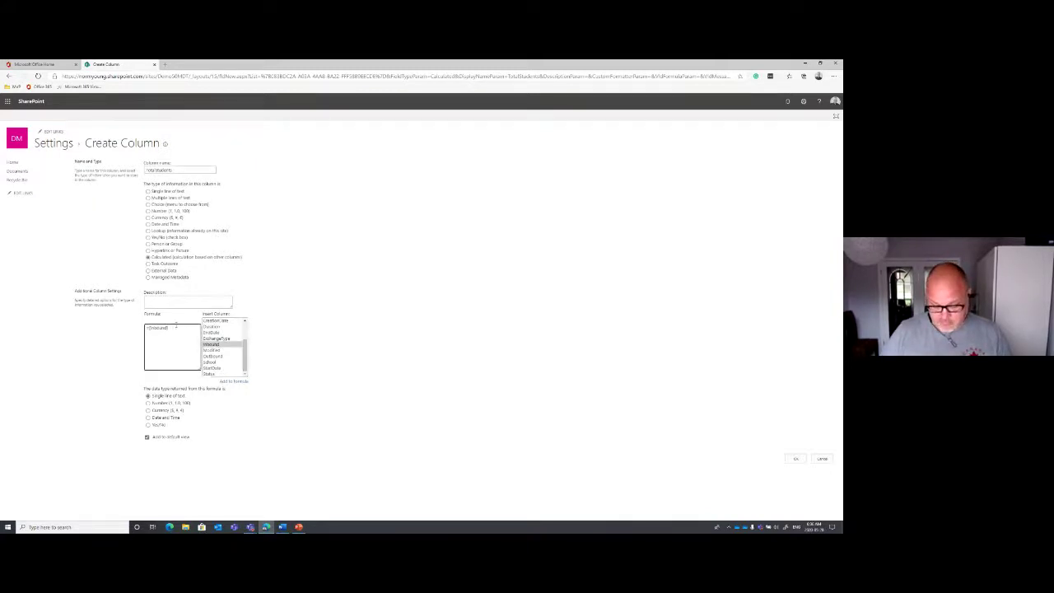
text(-)
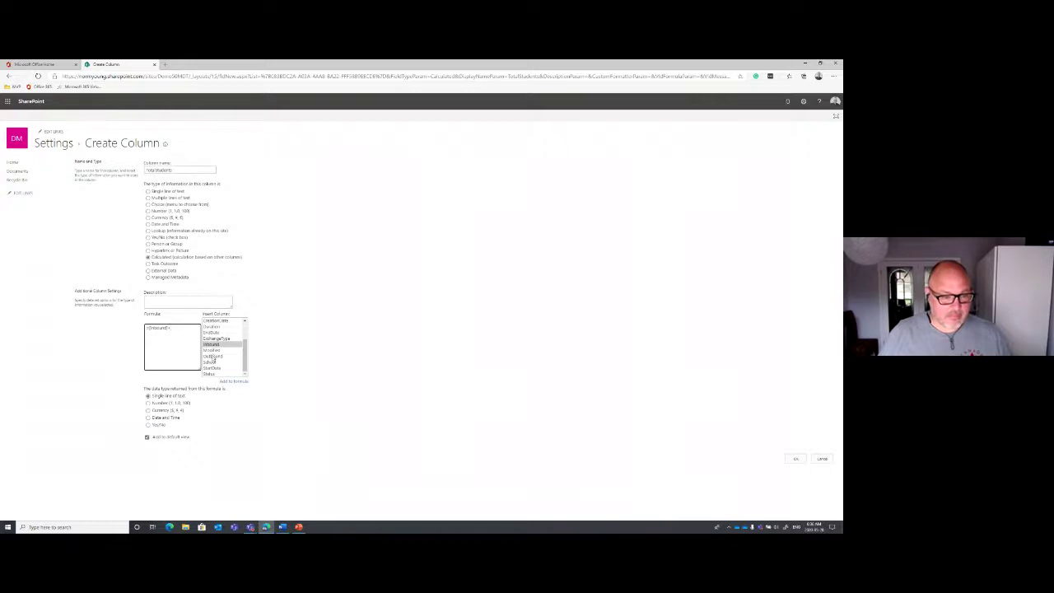
click(212, 356)
double_click(212, 355)
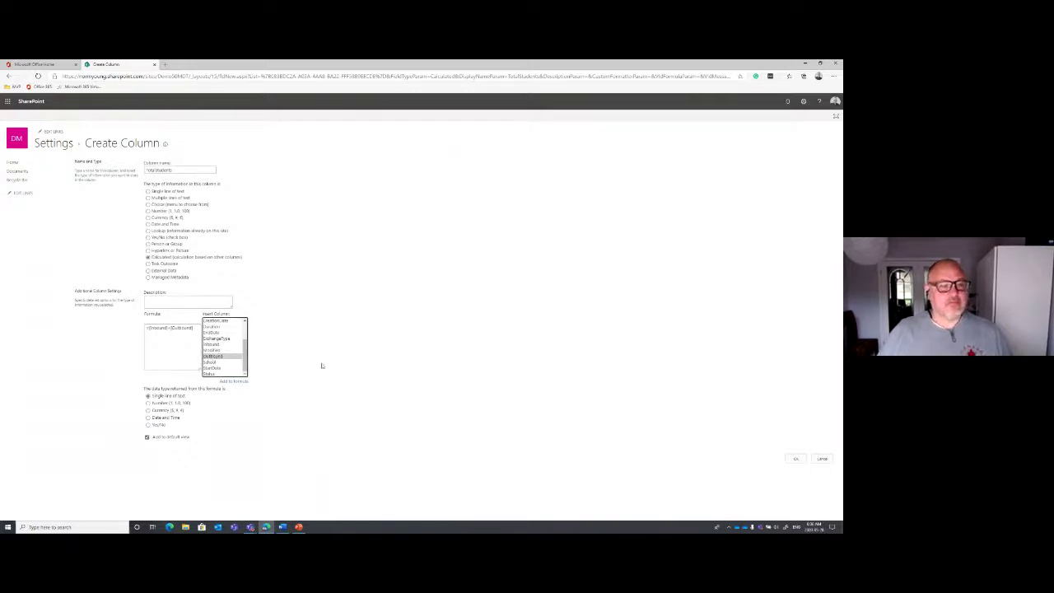
click(149, 403)
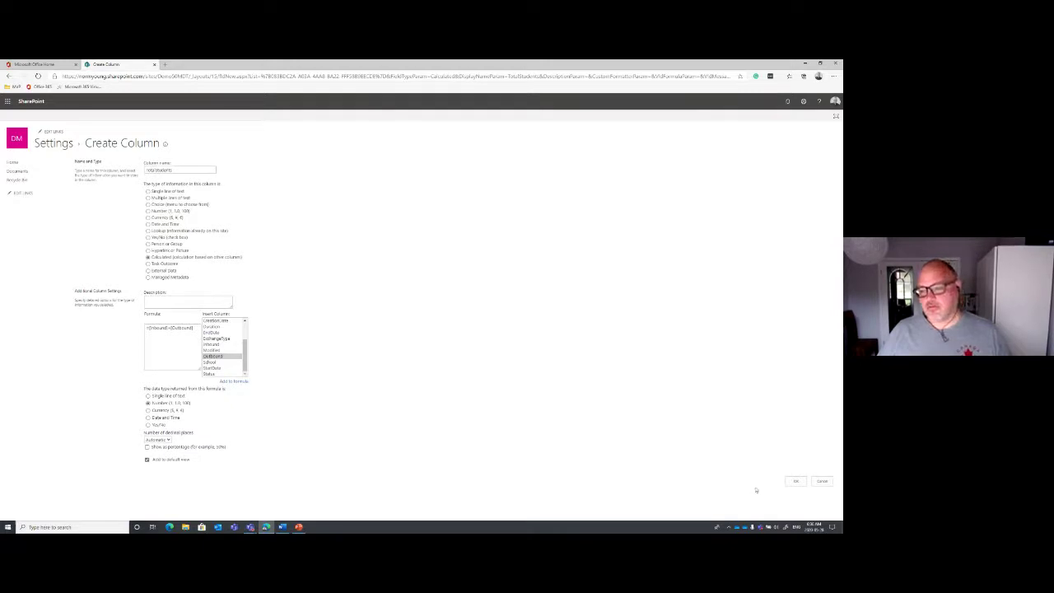
click(796, 481)
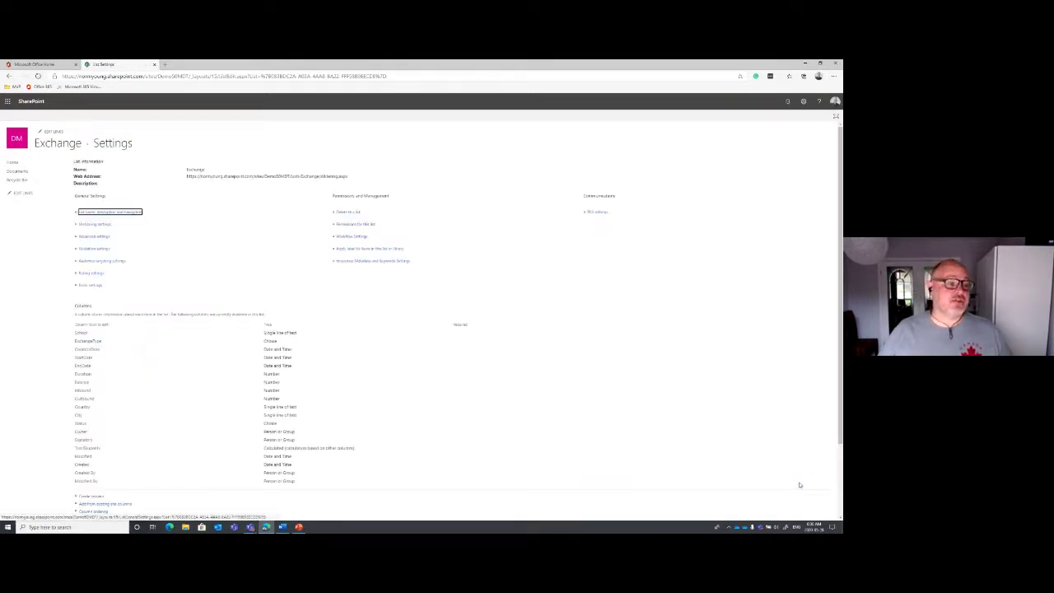
Return to the Exchange list and move the TotalStudents column between Duration and Balance
click(70, 146)
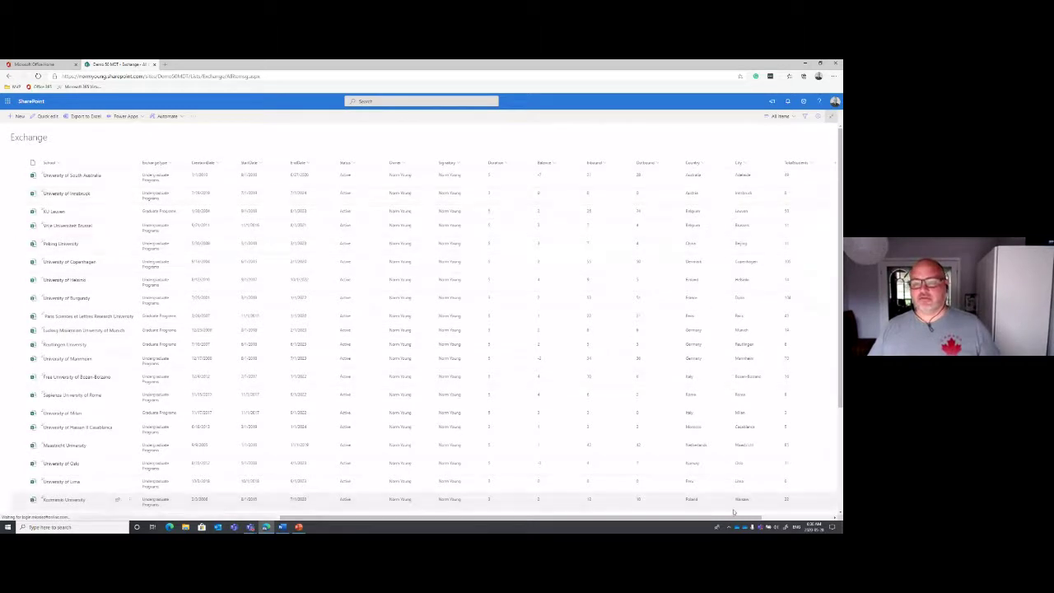
scroll(733, 494, right, 2)
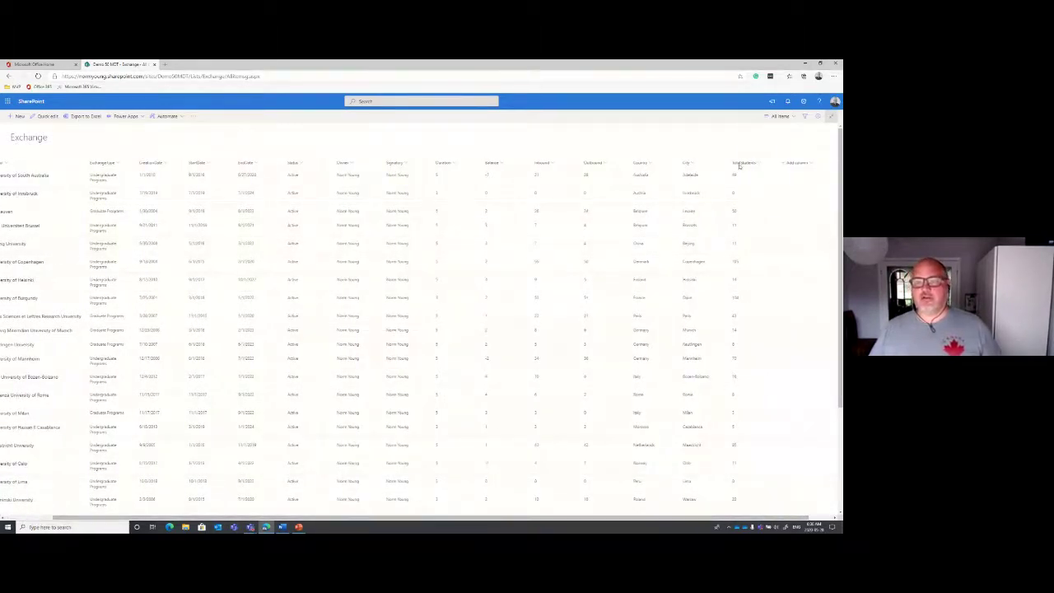
mouse_move(739, 166)
mouse_down()
mouse_move(638, 153)
mouse_move(484, 159)
mouse_up()
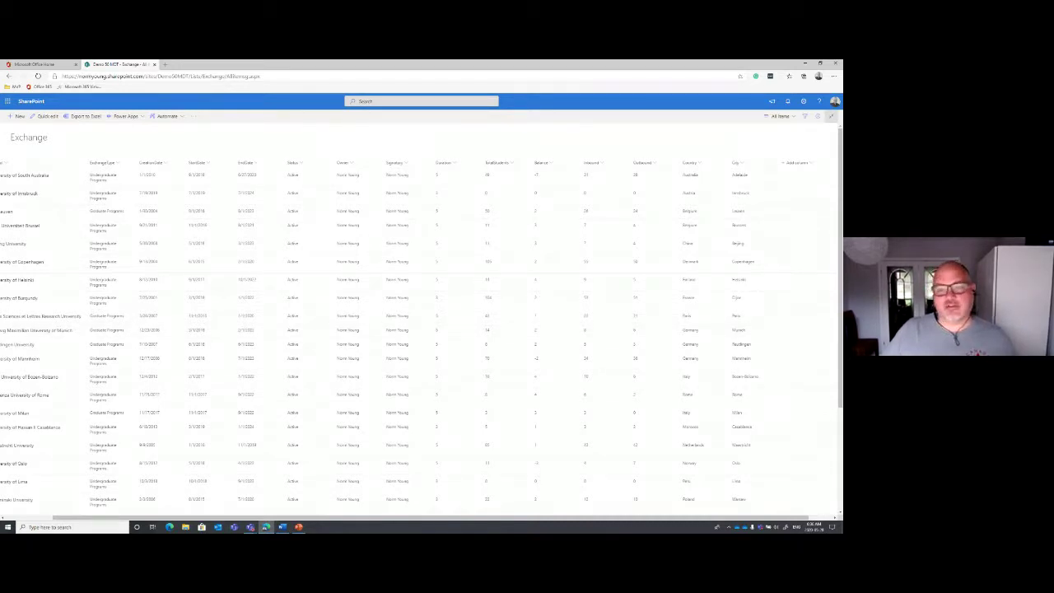
Open the Balance column of the Exchange list for editing
key(alt+Tab)
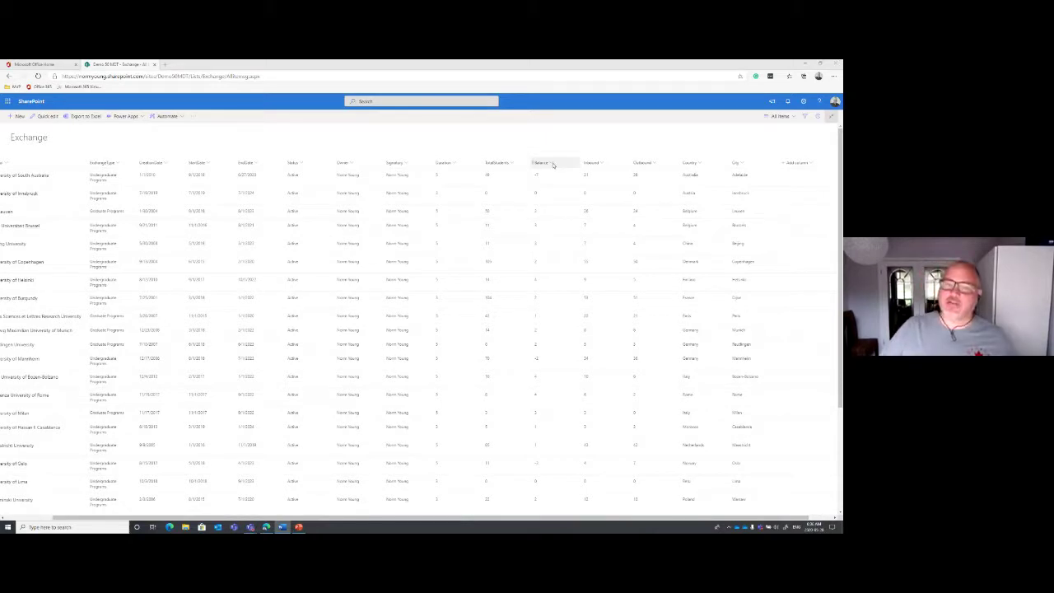
click(552, 163)
mouse_move(574, 216)
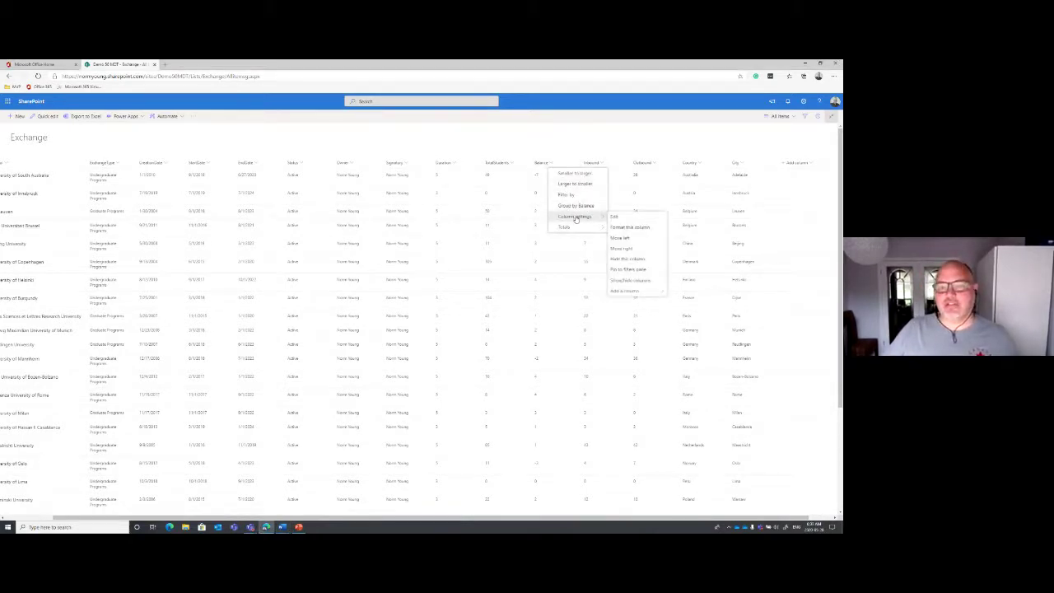
click(626, 217)
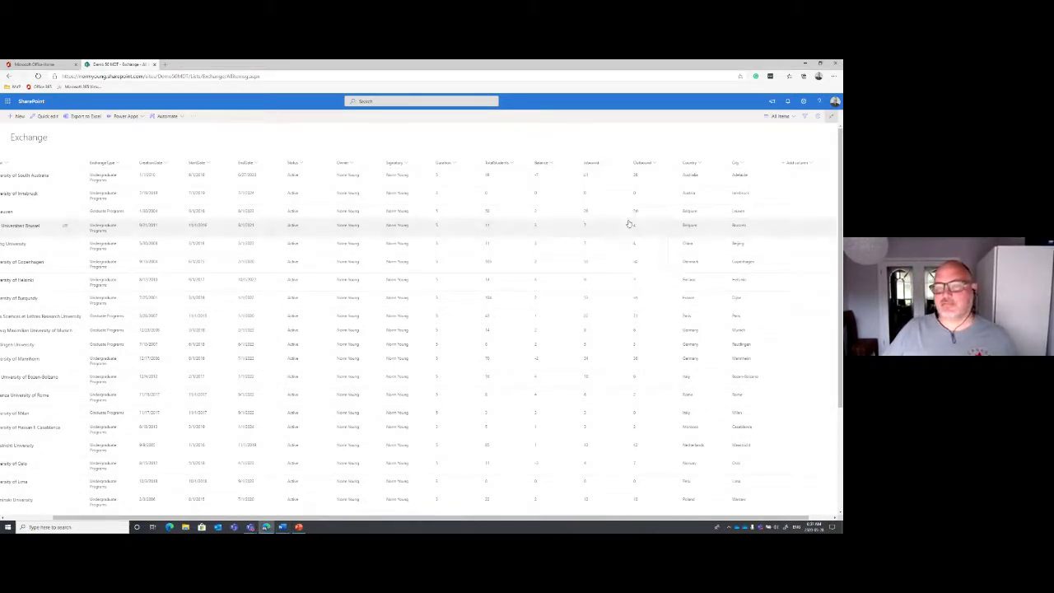
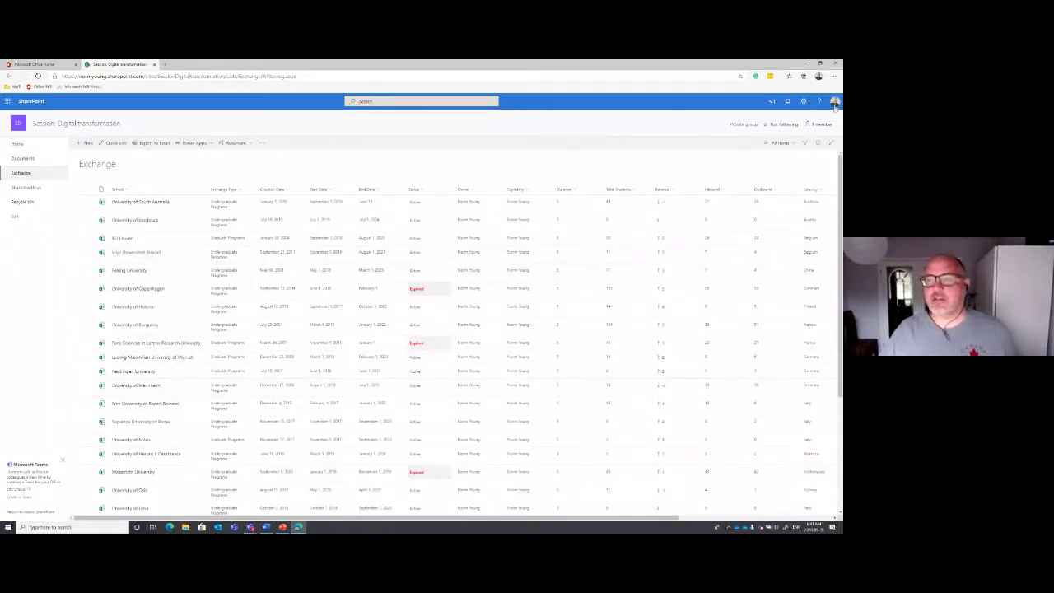
Review the conditional formatting rule on the Status column in the expanded Exchange list, then restore the normal page layout
click(831, 142)
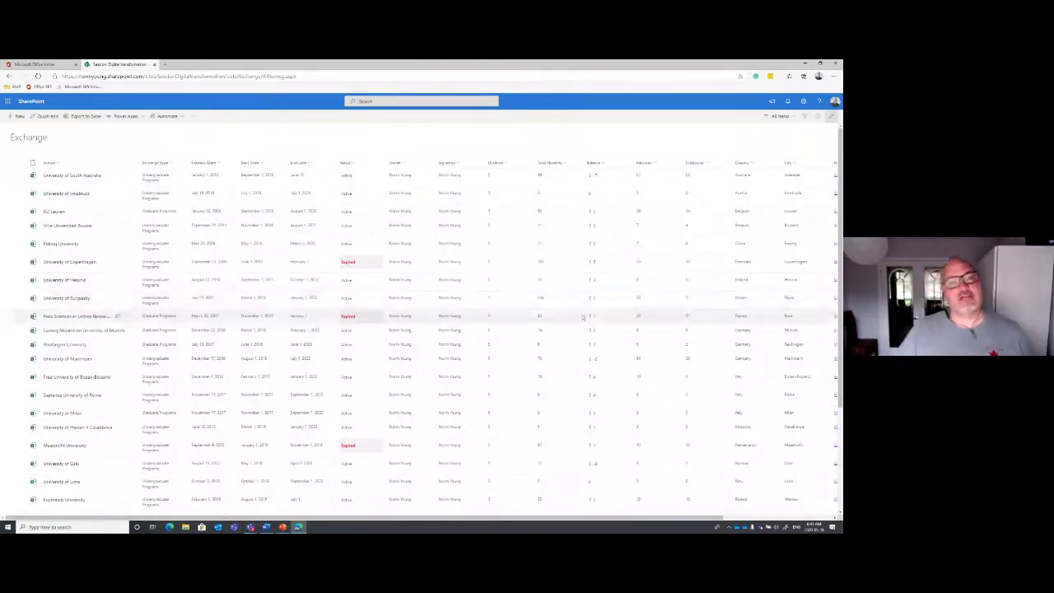
click(353, 164)
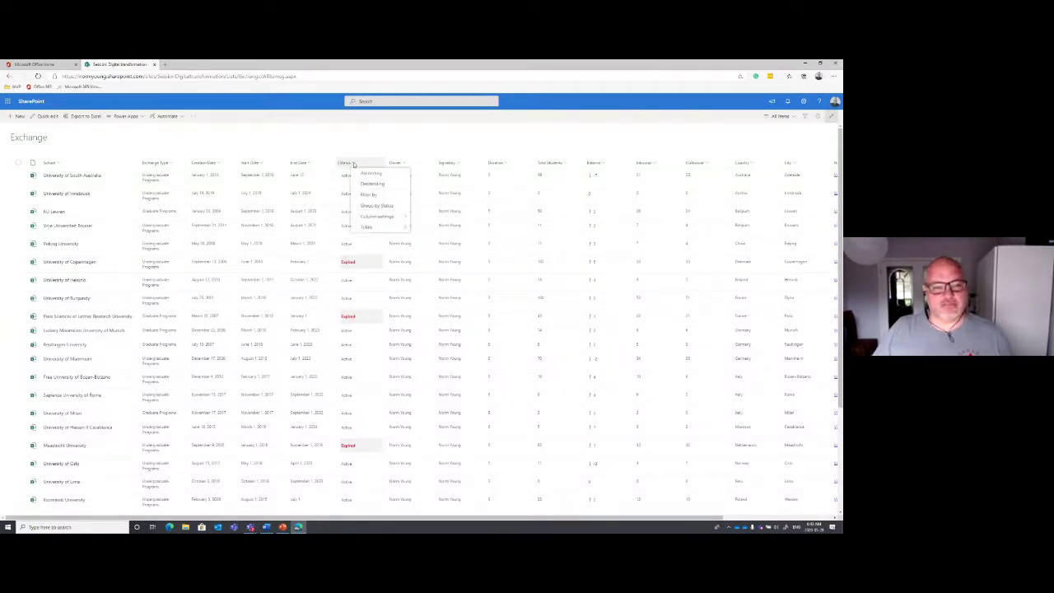
mouse_move(381, 216)
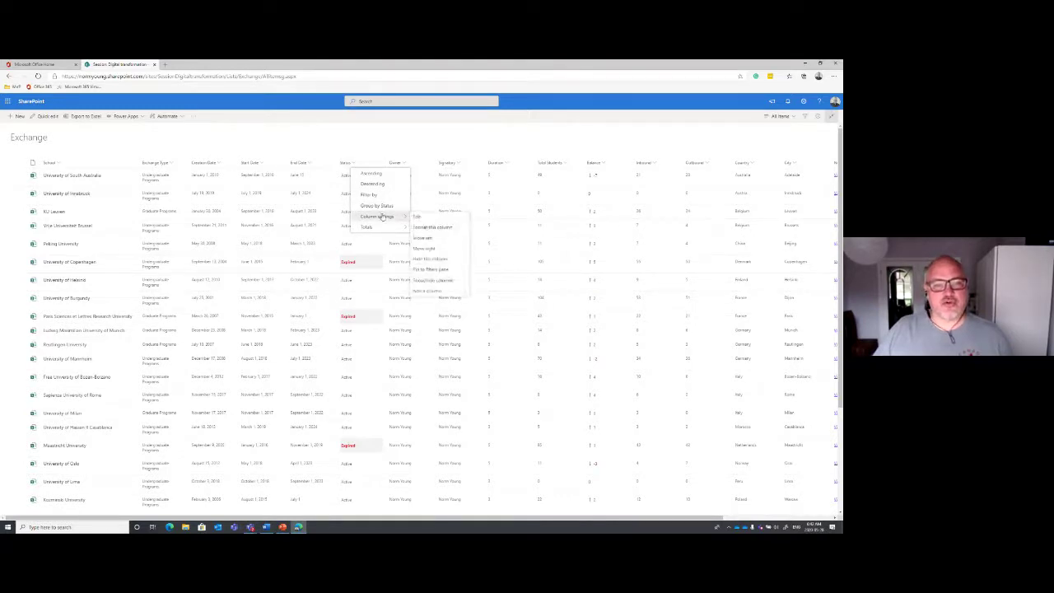
click(436, 229)
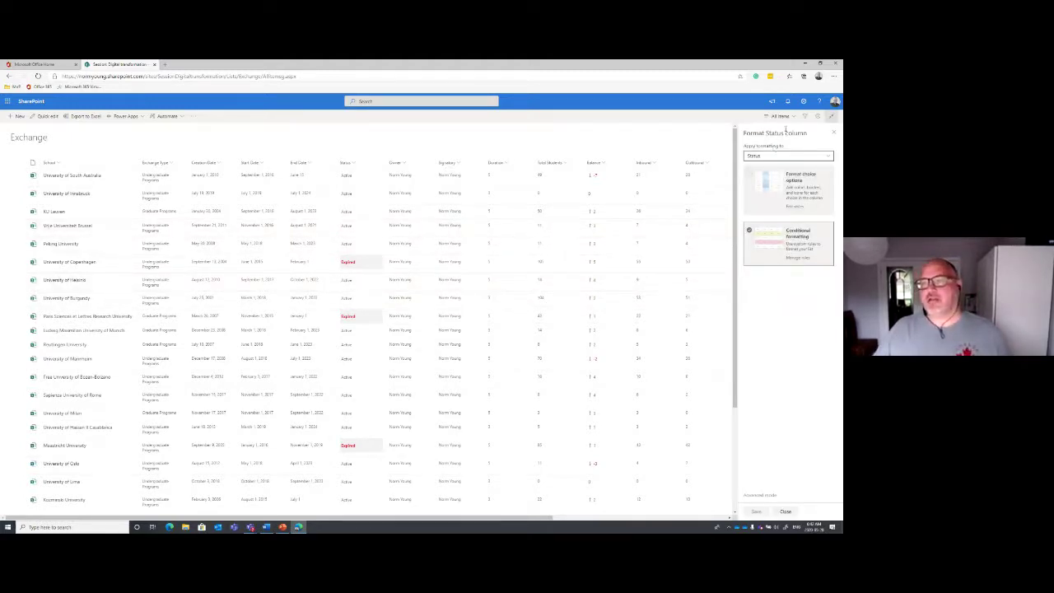
click(795, 258)
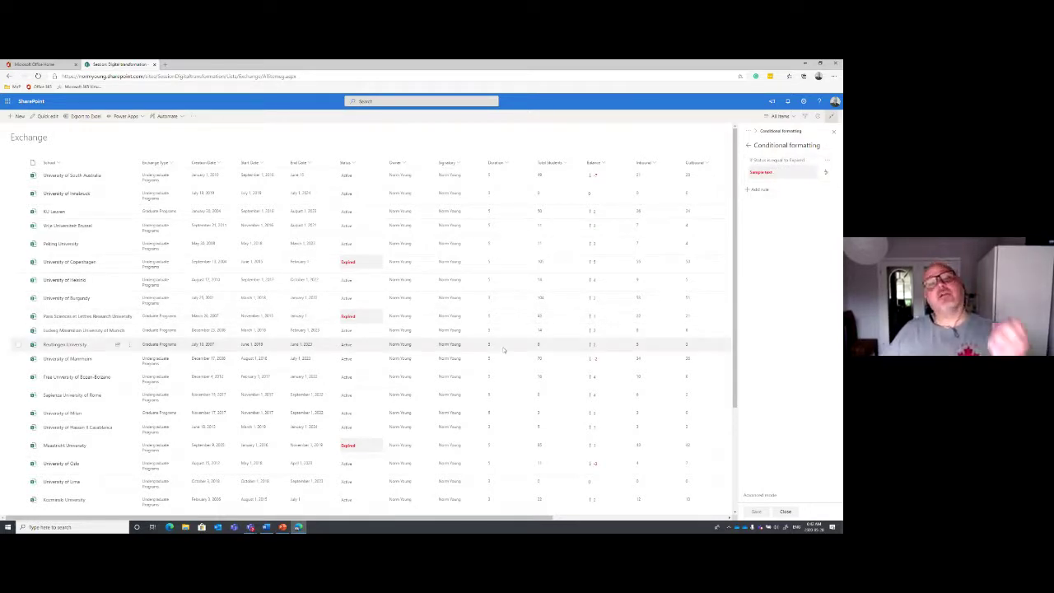
click(834, 135)
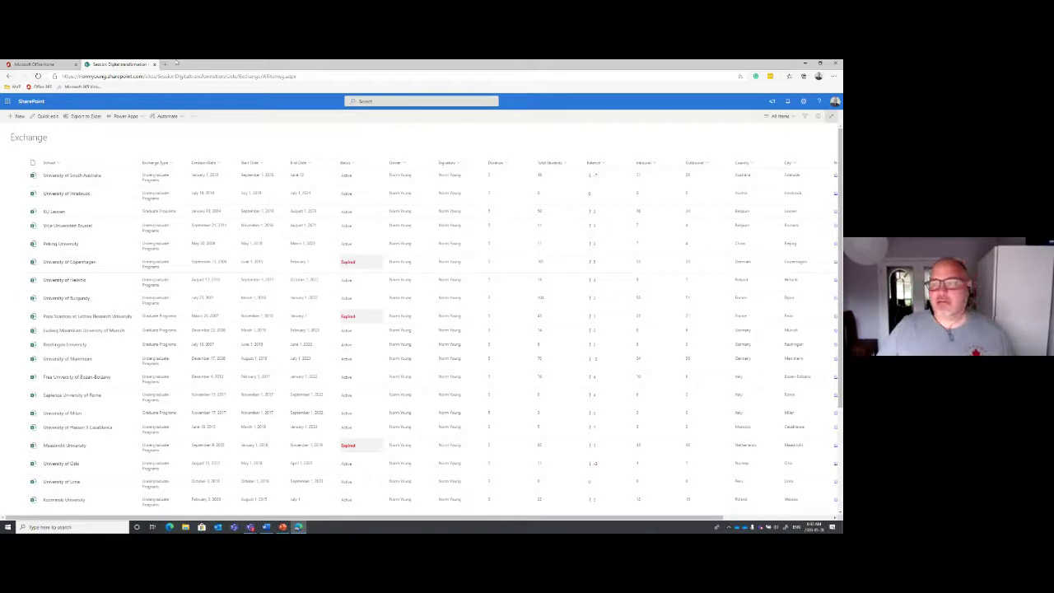
click(830, 116)
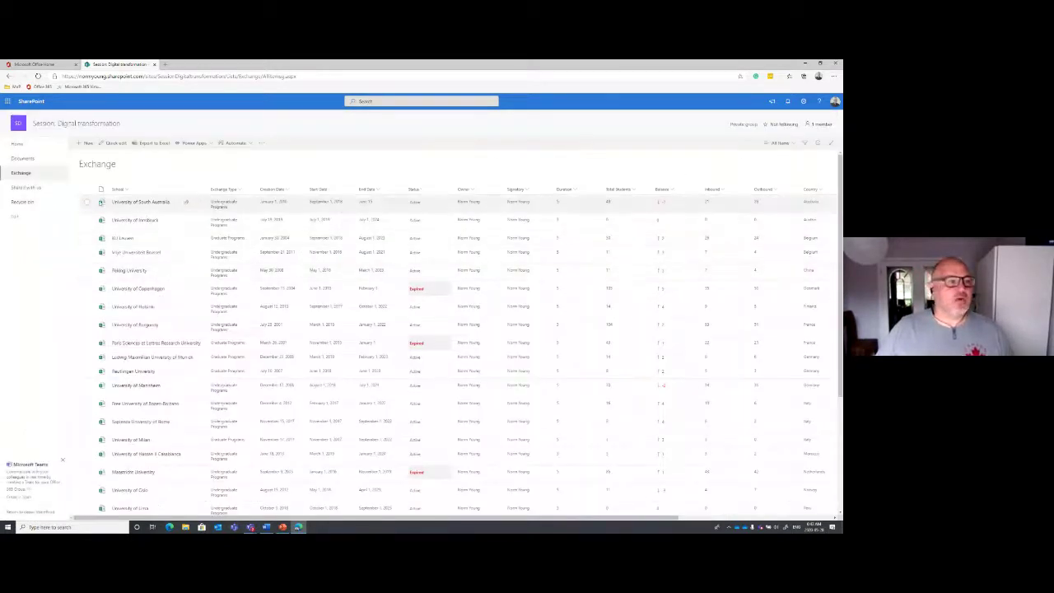
From the site's home page, check the quick links to Microsoft 365 learning pathways, Microsoft Planner and Microsoft Yammer
click(16, 147)
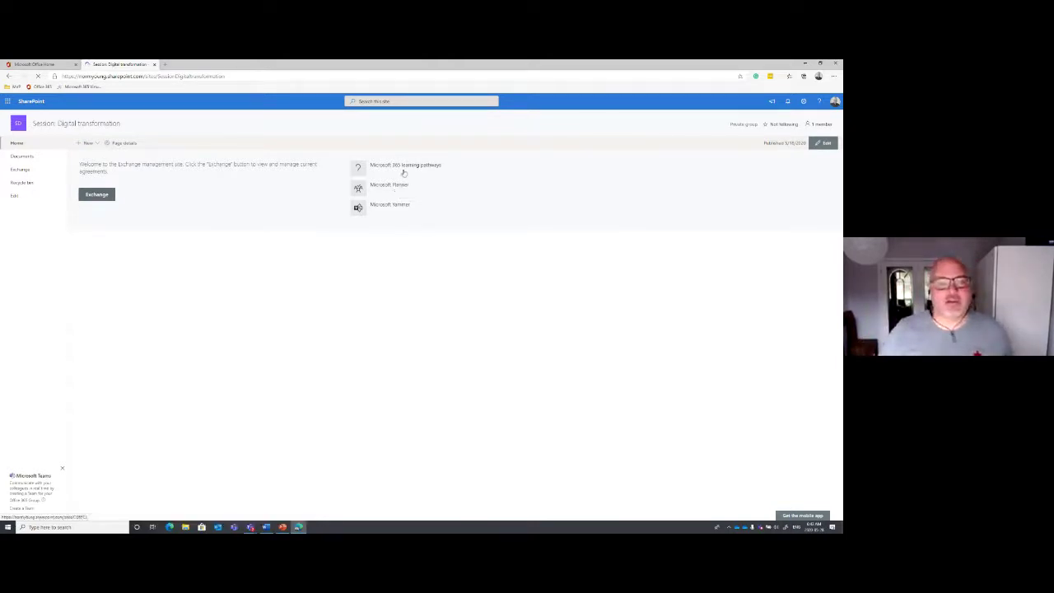
click(405, 166)
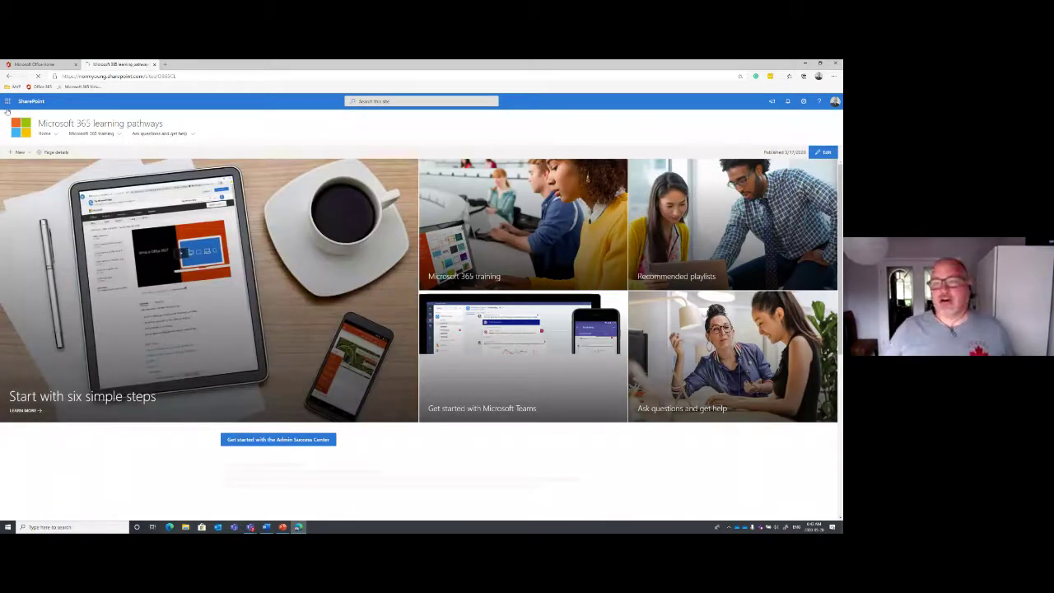
click(9, 75)
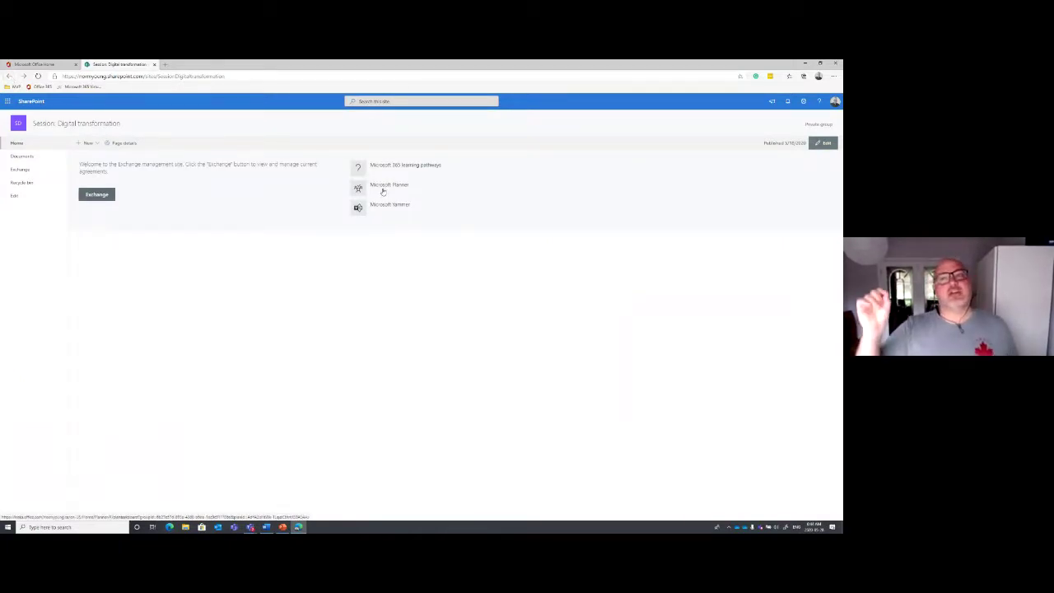
click(382, 189)
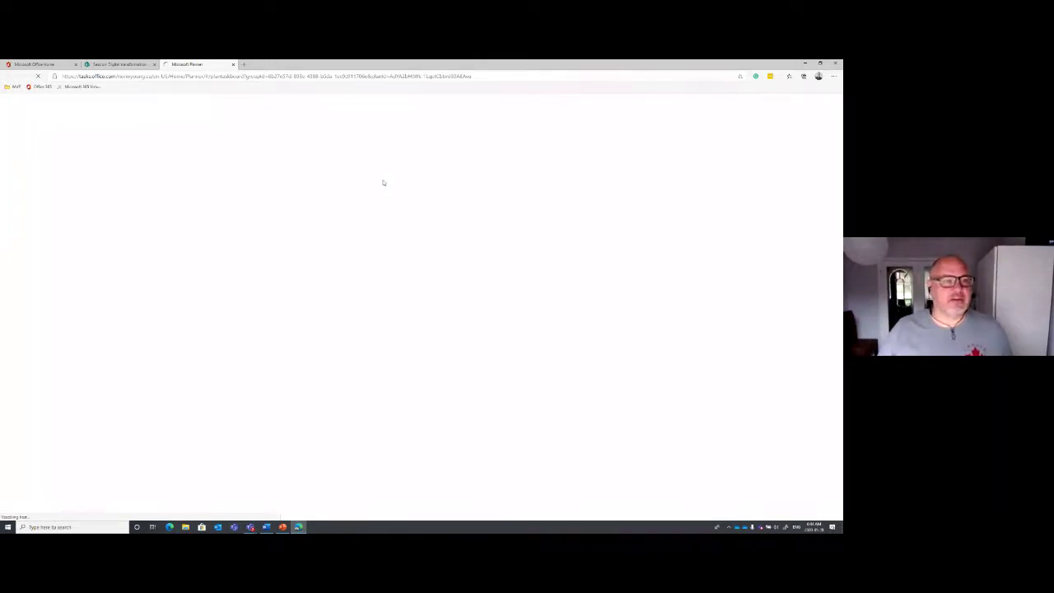
click(107, 64)
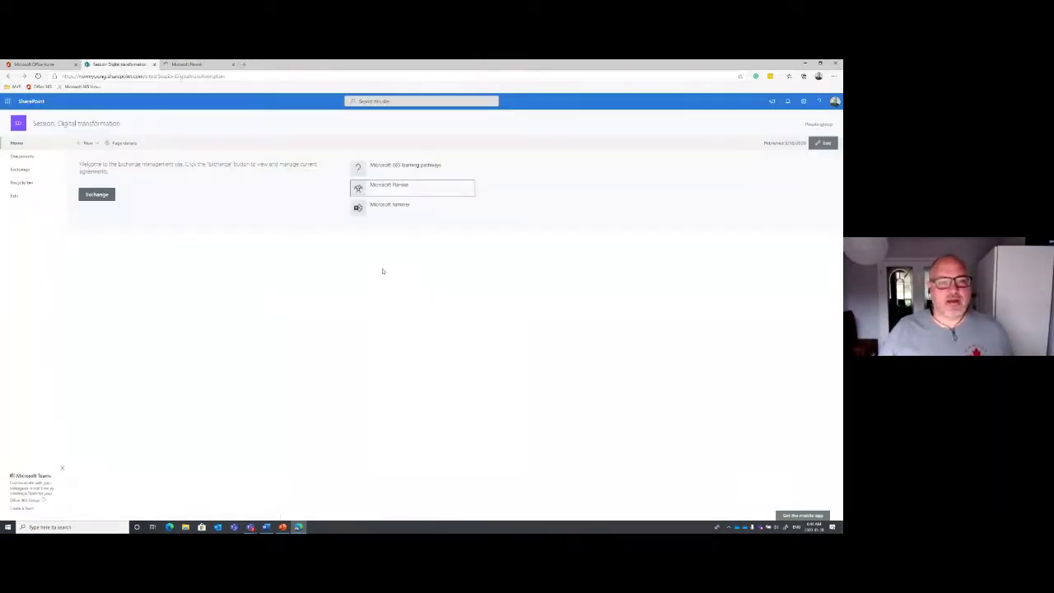
click(387, 205)
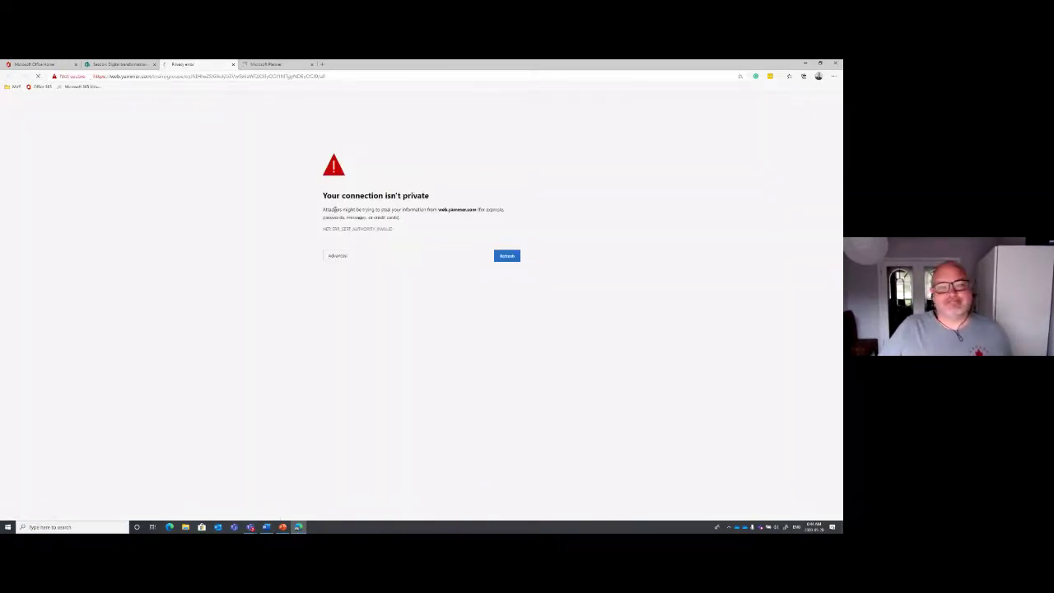
click(120, 65)
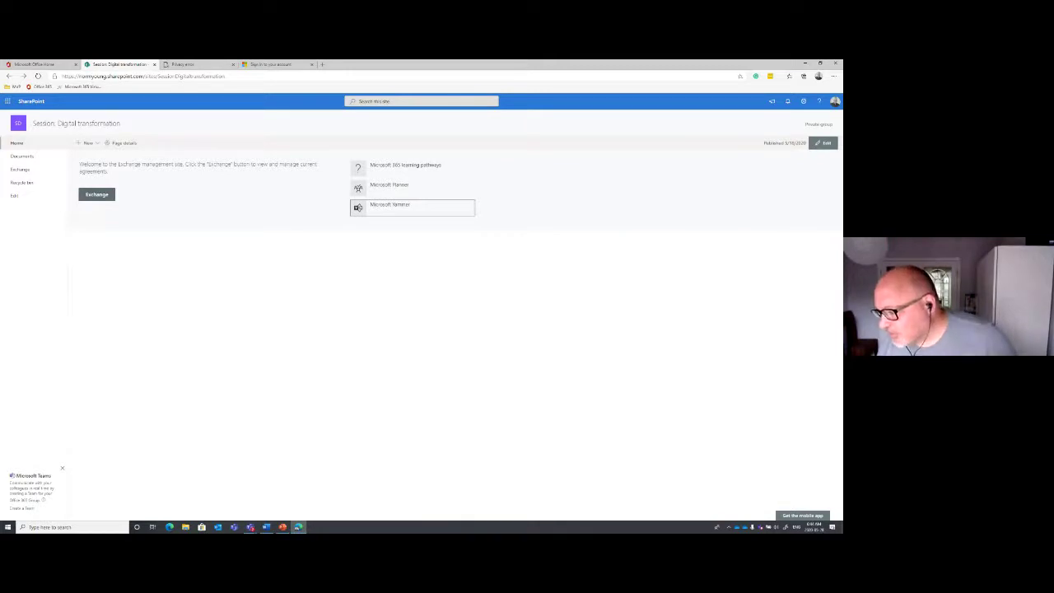
Switch to PowerPoint and start the slideshow on adding value through centralization and automation
key(alt+Tab)
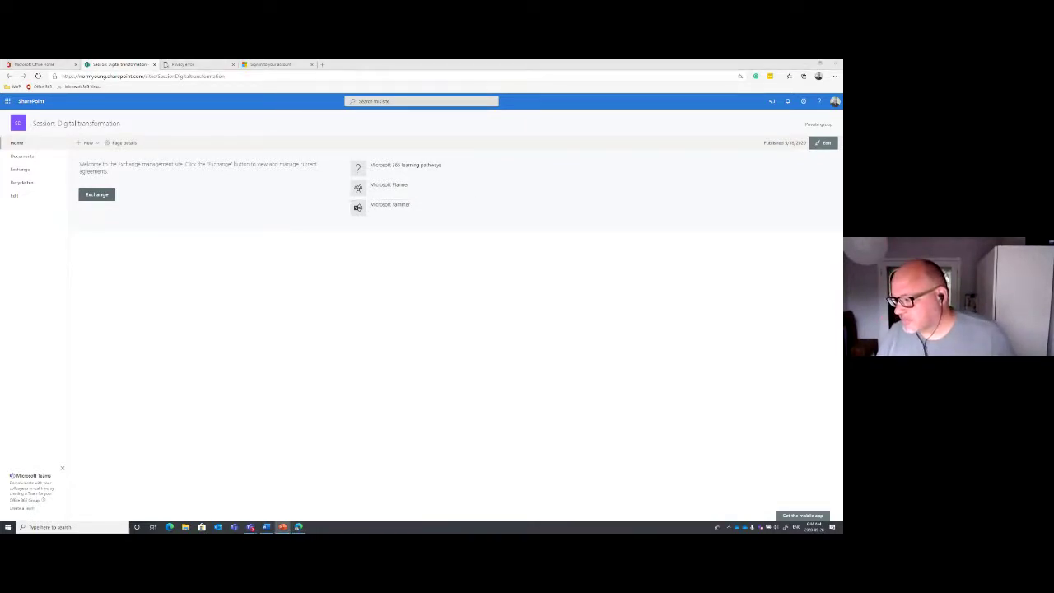
key(F5)
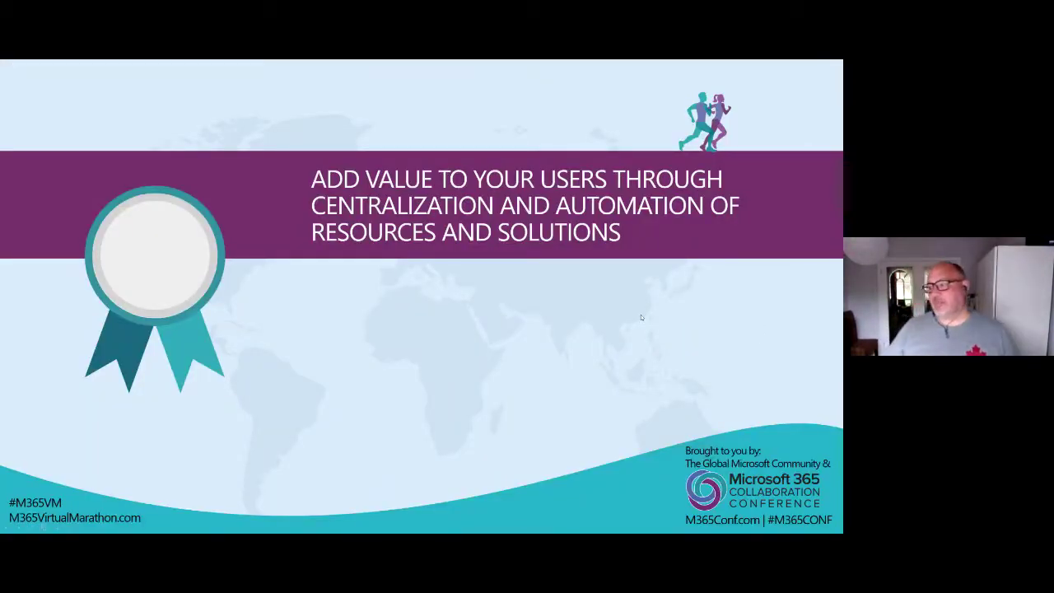
key(Right)
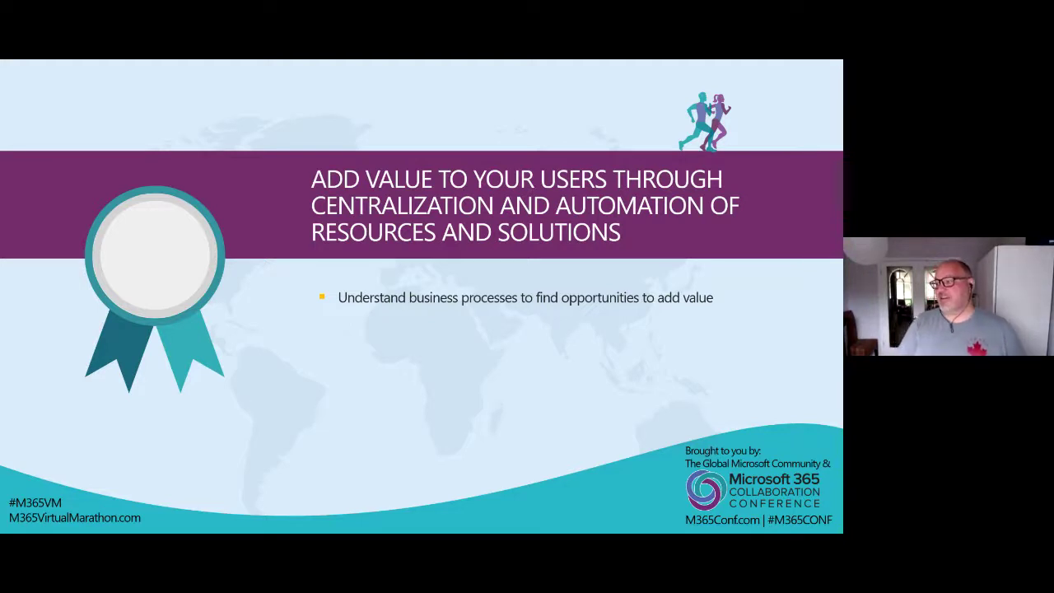
key(Right)
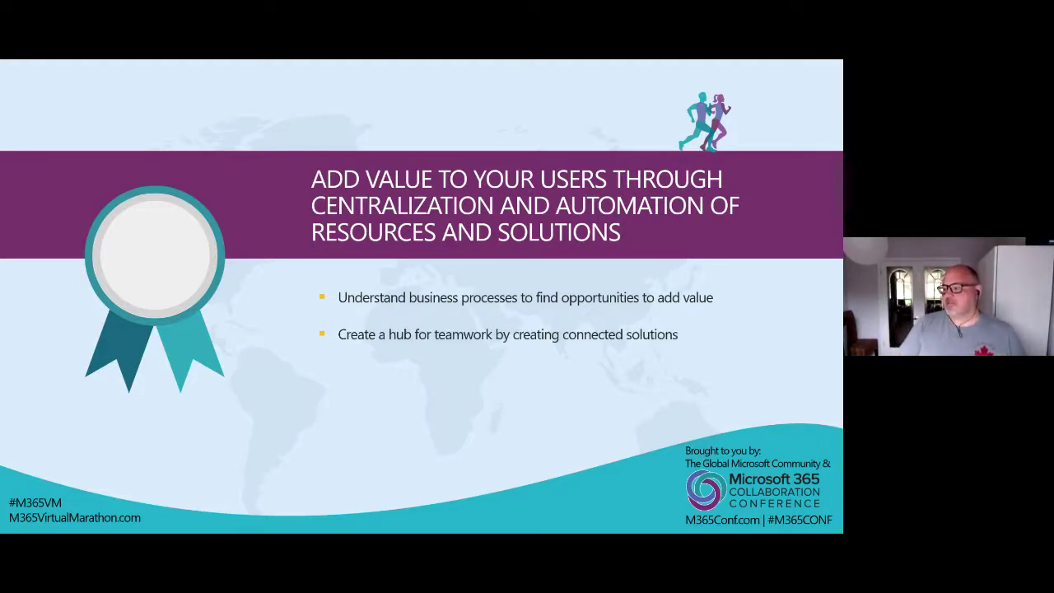
key(Left)
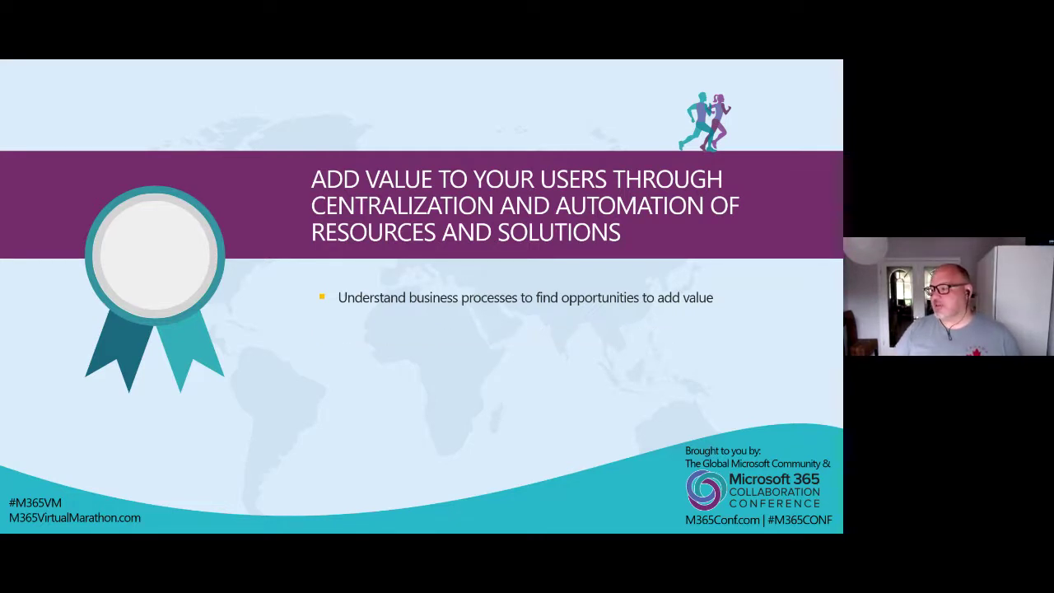